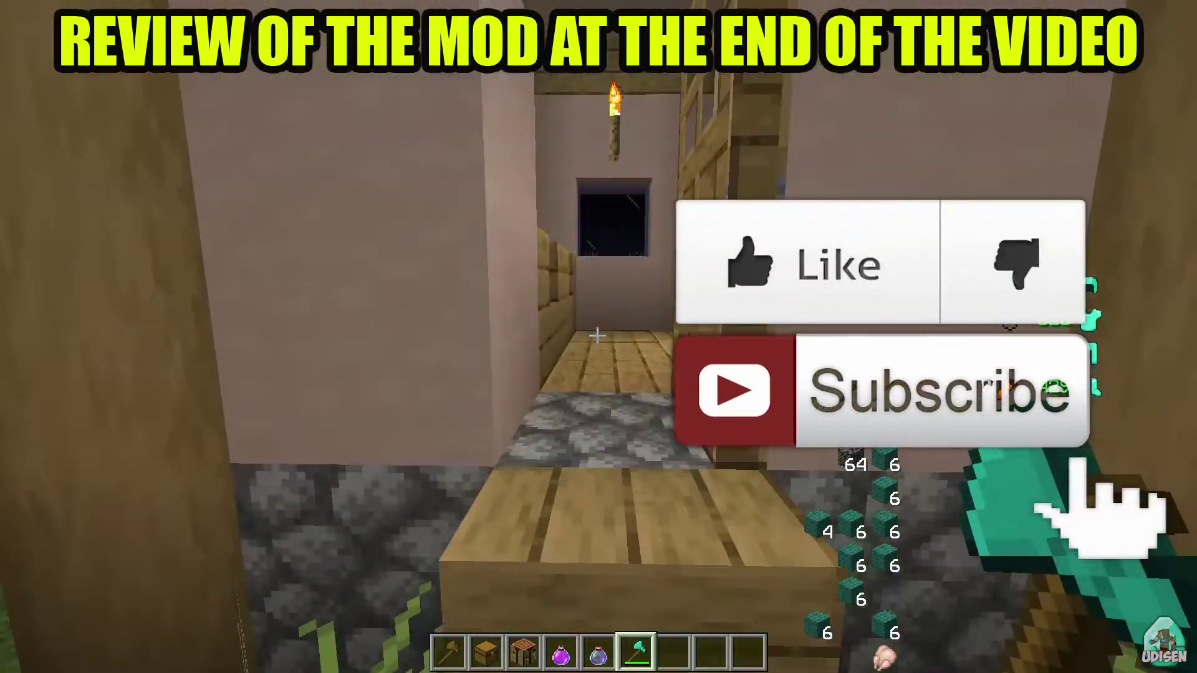
{"action": "key", "text": "w"}
{"action": "right_click", "coordinate": [597, 336]}
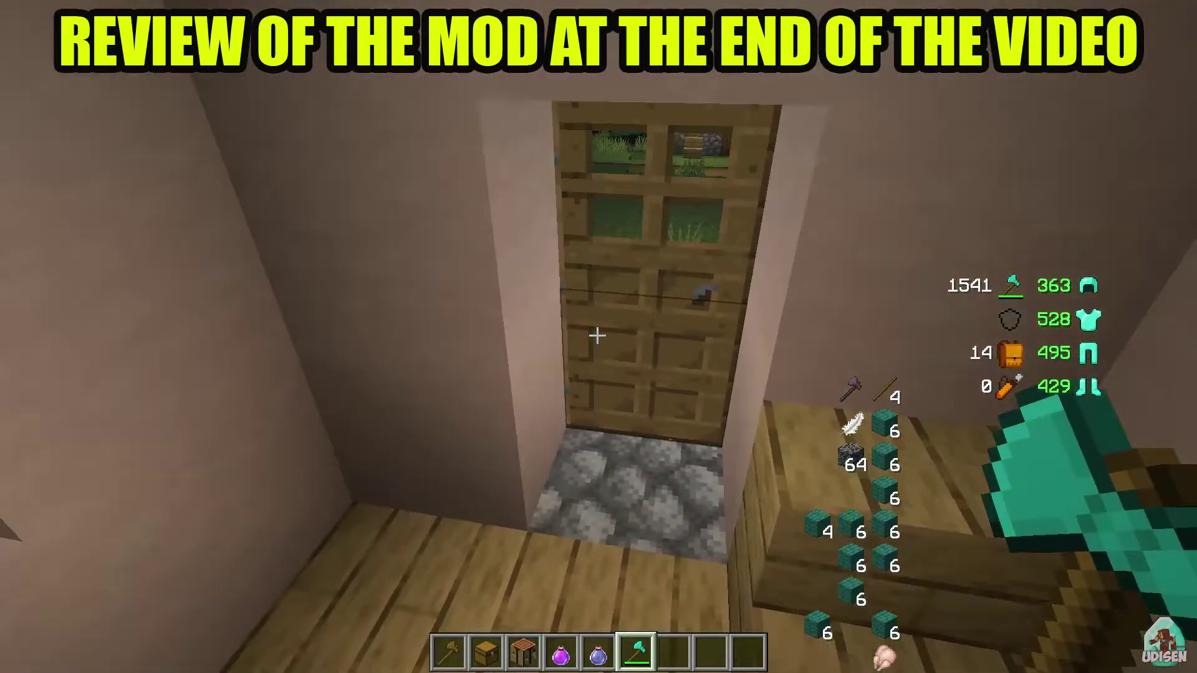
{"action": "key", "text": "s"}
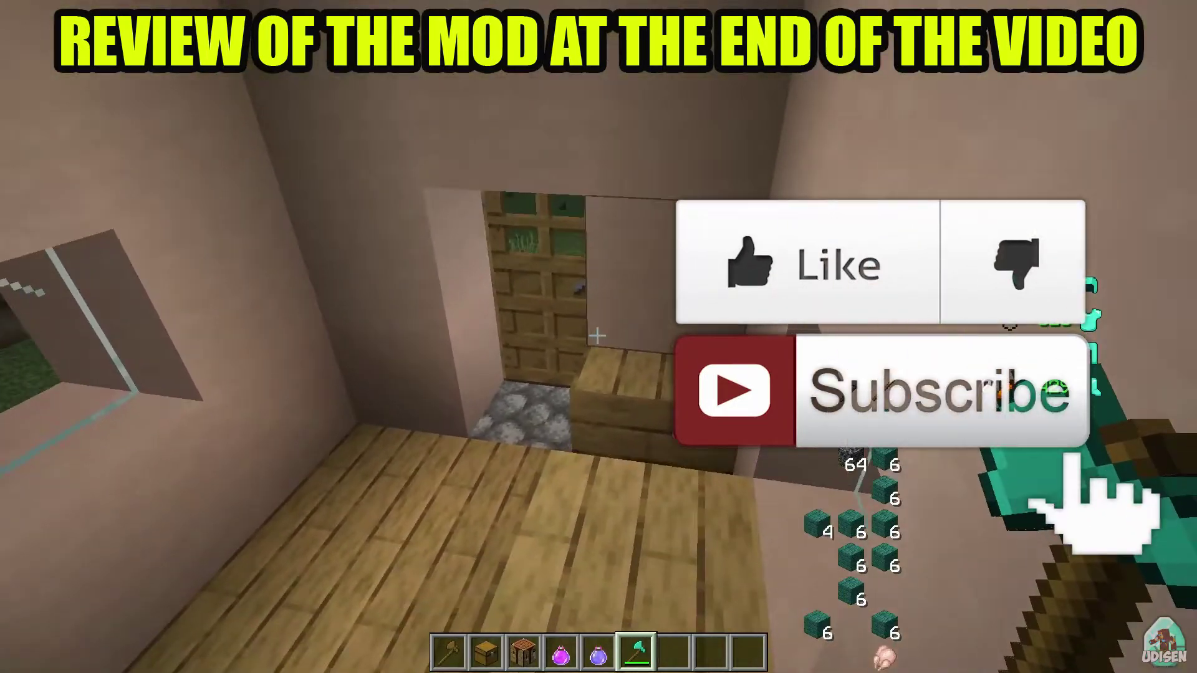
{"action": "key", "text": "w"}
{"action": "right_click", "coordinate": [597, 336]}
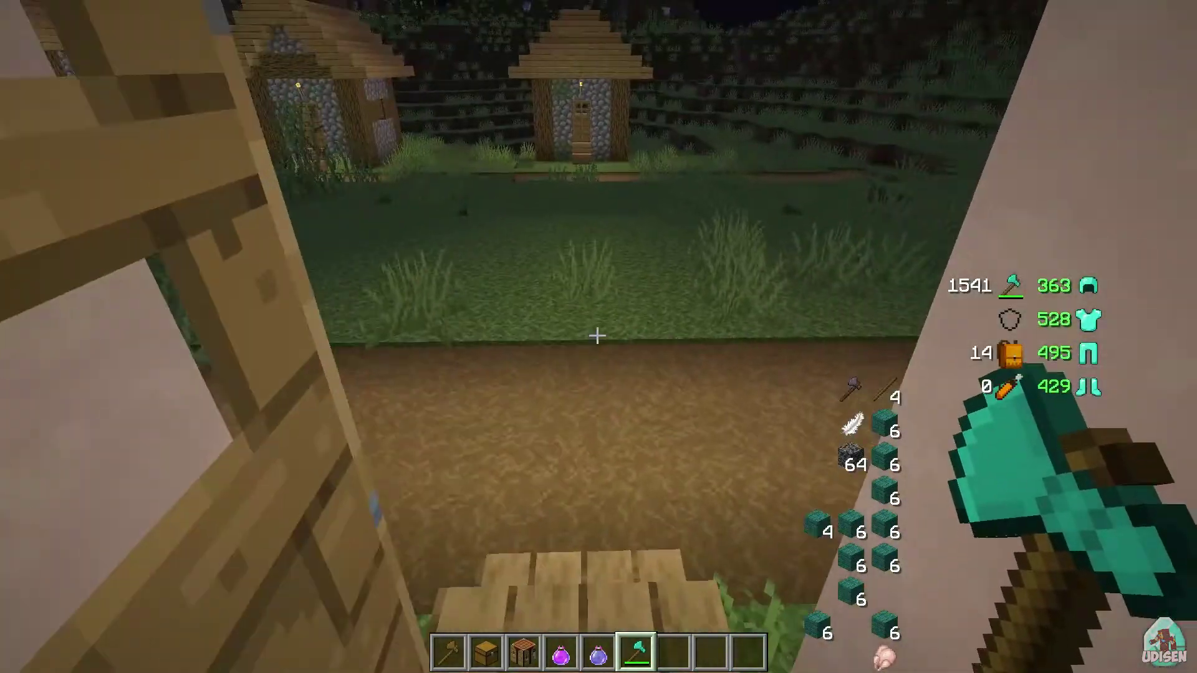
{"action": "key", "text": "w"}
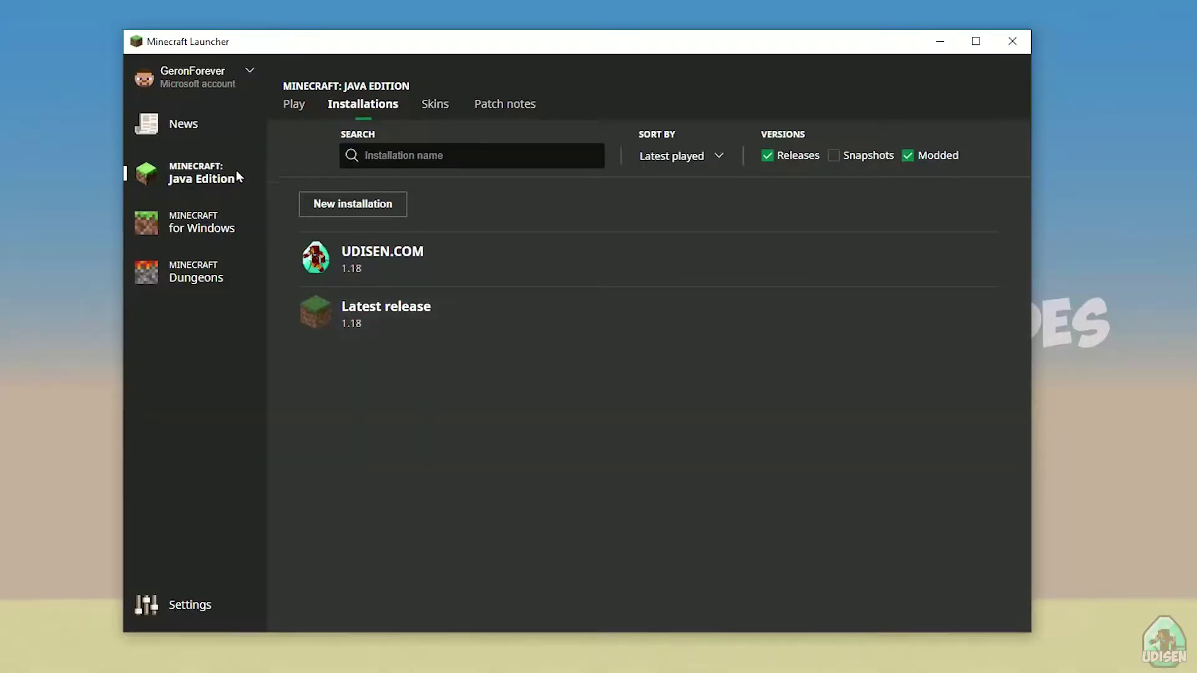
Open the list of installations for Minecraft: Java Edition.
{"action": "left_click", "coordinate": [200, 222]}
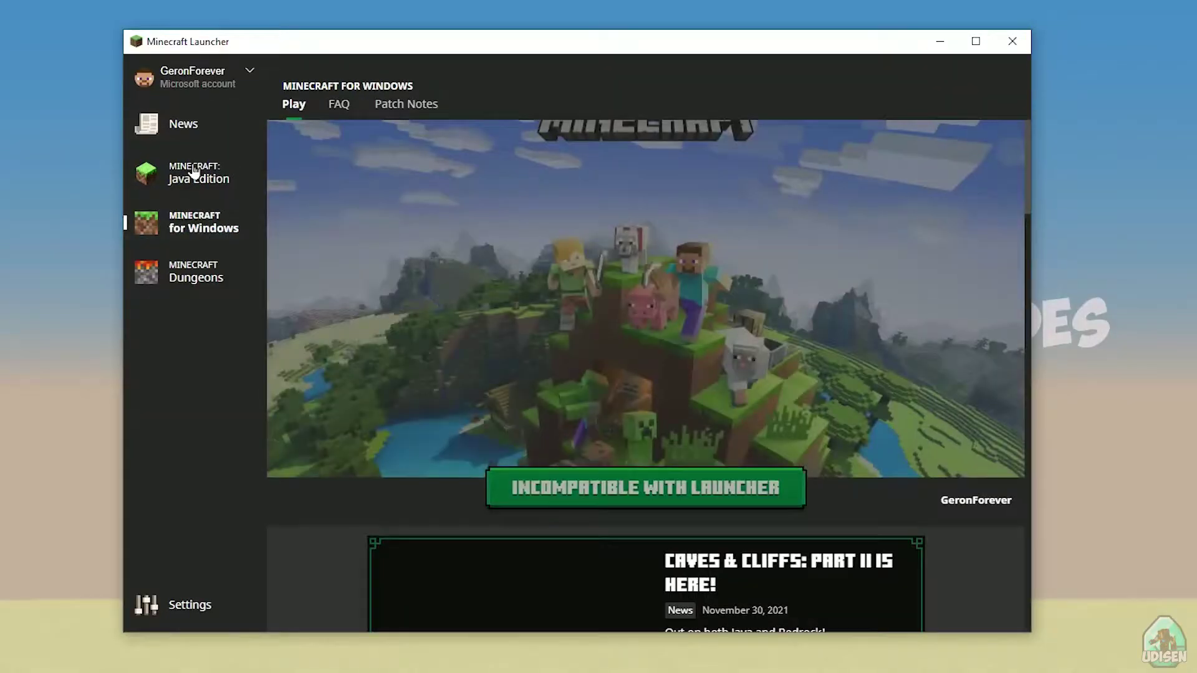
{"action": "left_click", "coordinate": [192, 128]}
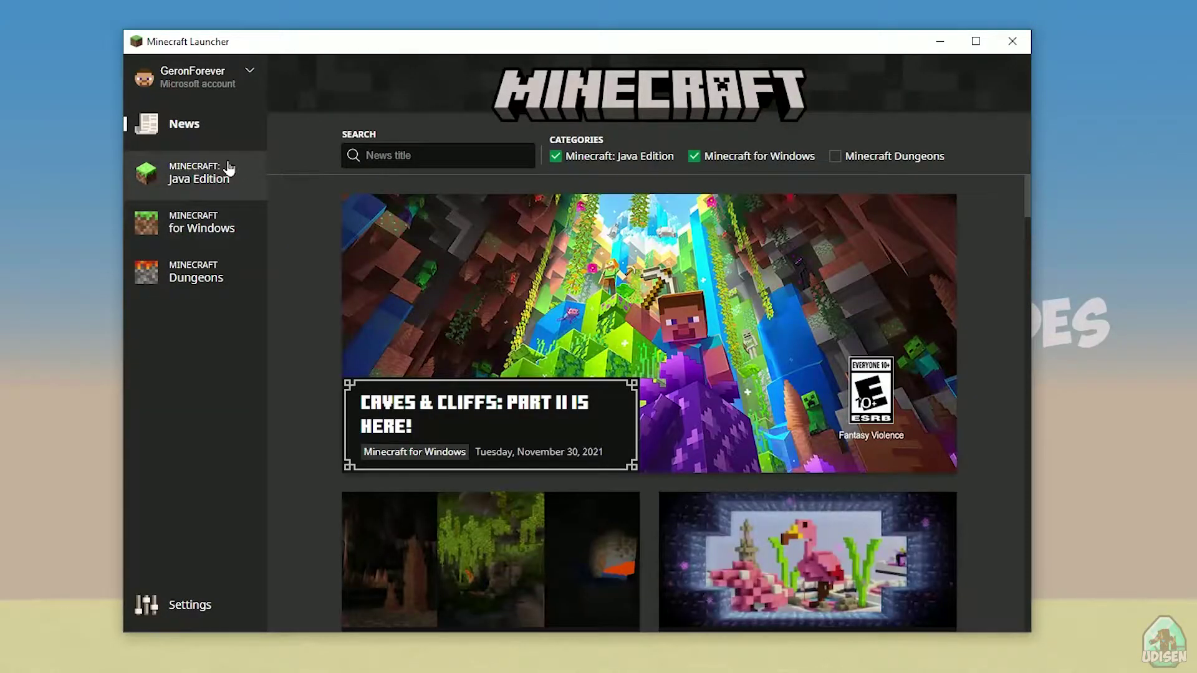
{"action": "left_click", "coordinate": [220, 179]}
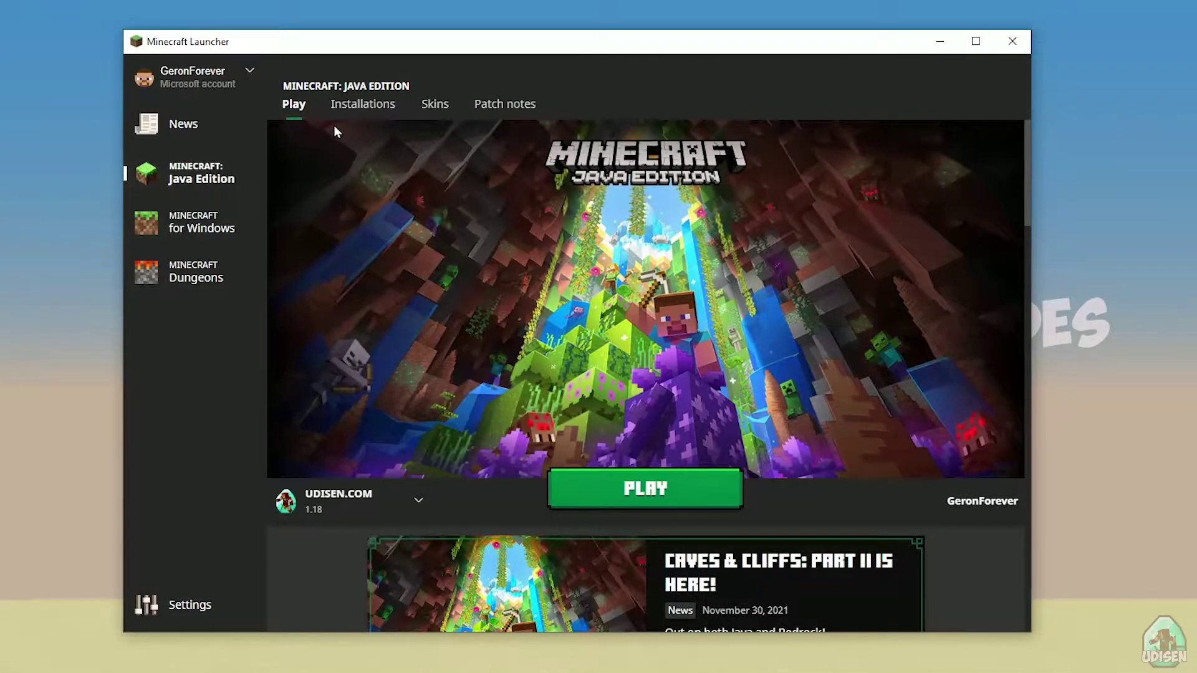
{"action": "left_click", "coordinate": [382, 111]}
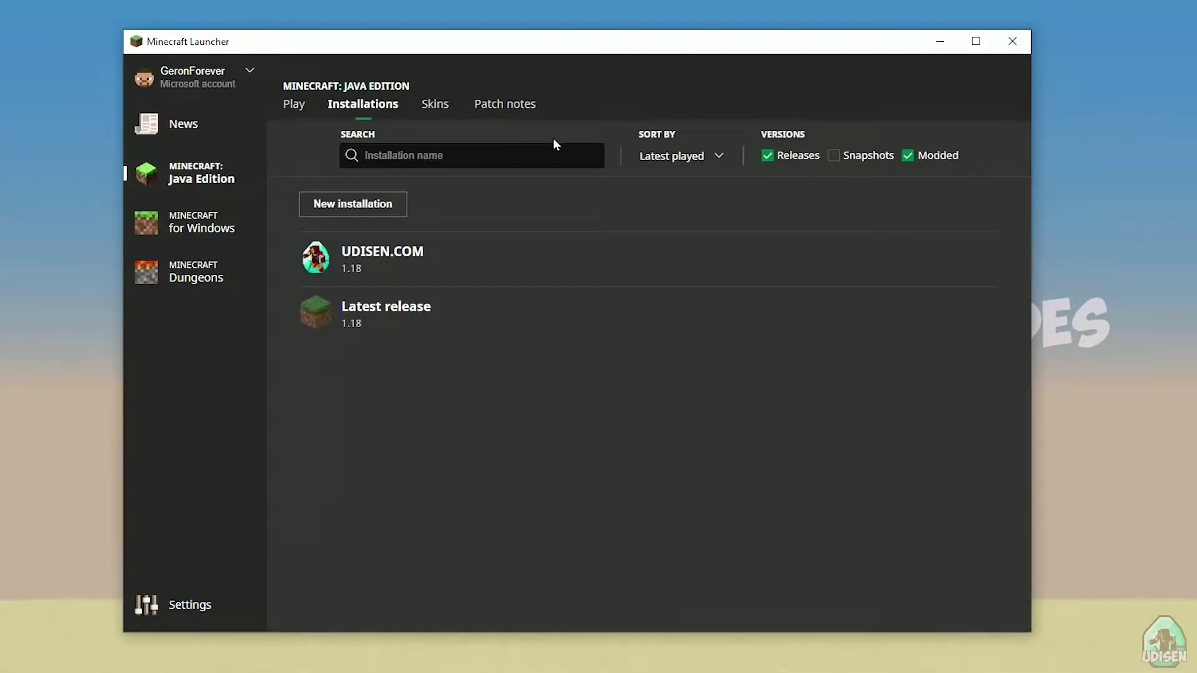
{"action": "left_click", "coordinate": [356, 203]}
{"action": "left_click", "coordinate": [548, 225]}
{"action": "type", "text": "jnghnmghngn"}
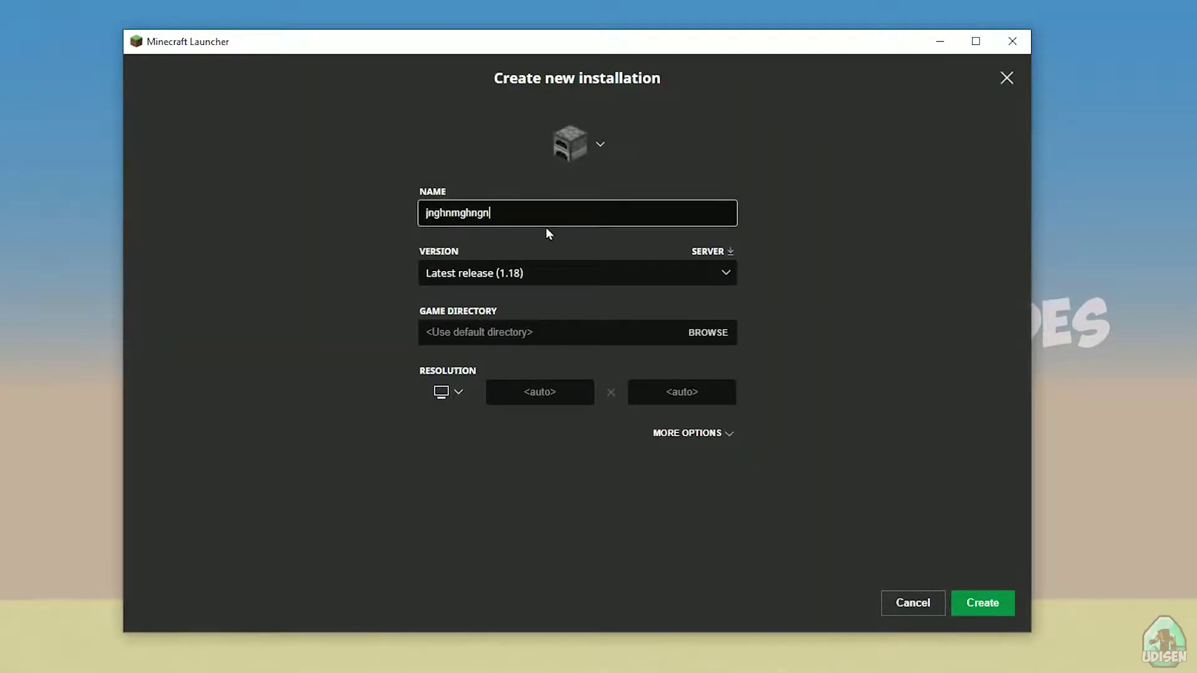
{"action": "type", "text": "hgn"}
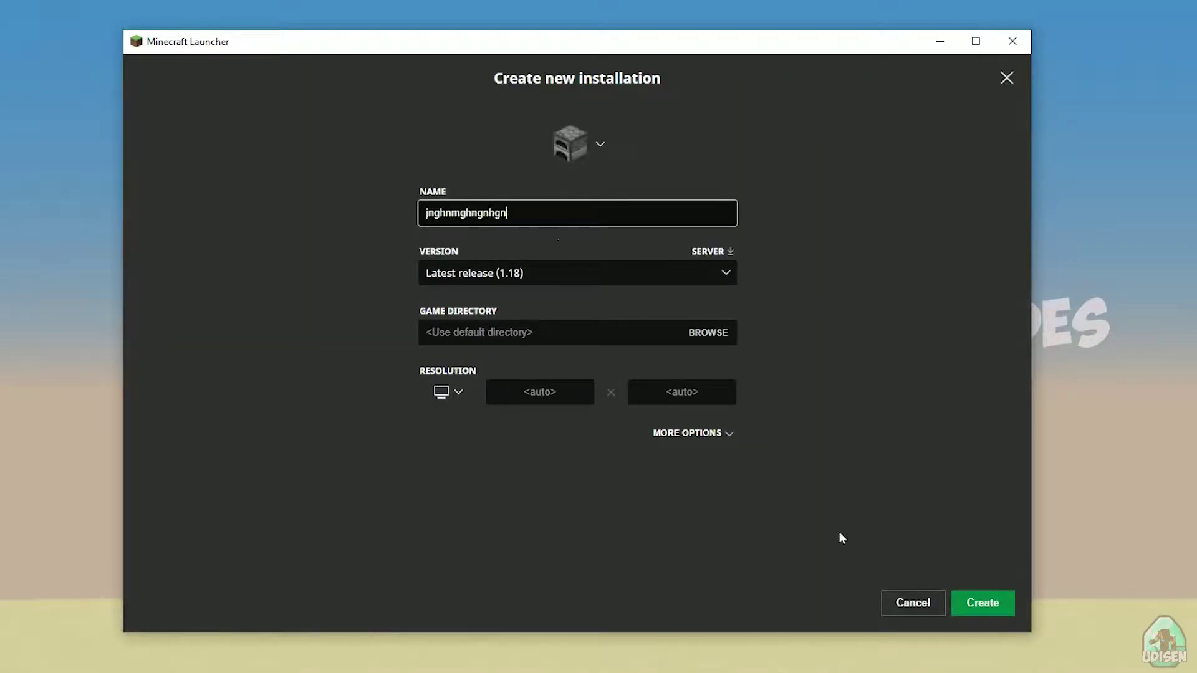
{"action": "left_click", "coordinate": [933, 609]}
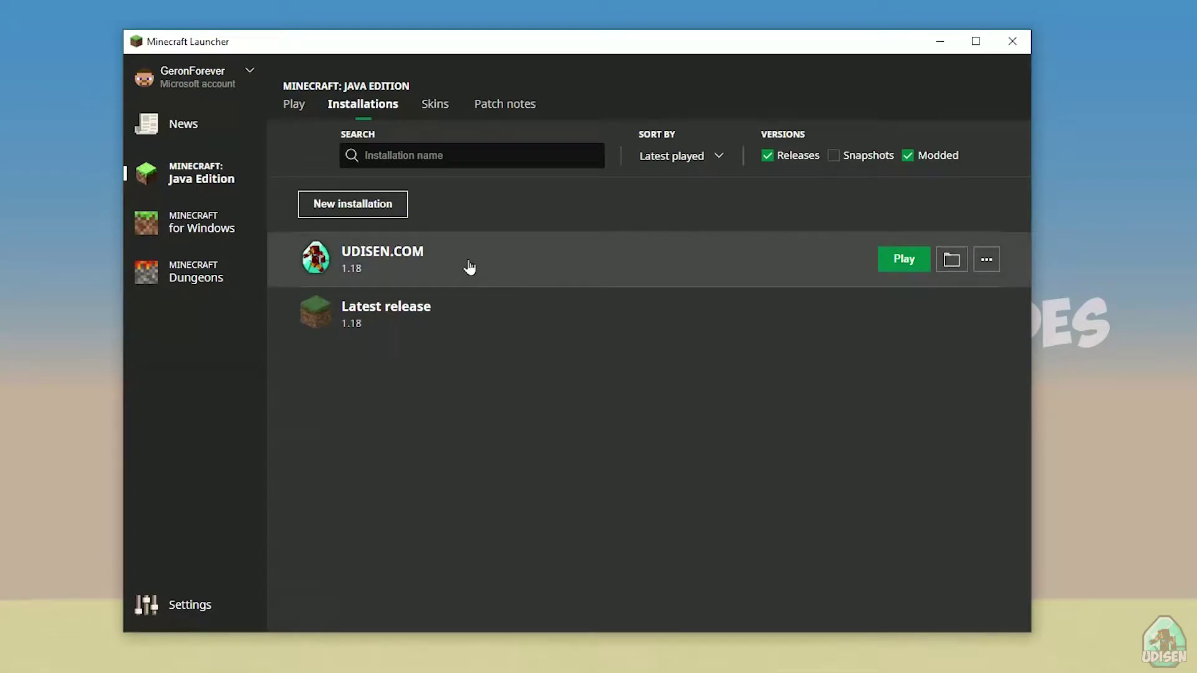
Open the UDISEN.COM installation for editing and choose release 1.18 as its version.
{"action": "left_click", "coordinate": [436, 262]}
{"action": "left_click", "coordinate": [499, 273]}
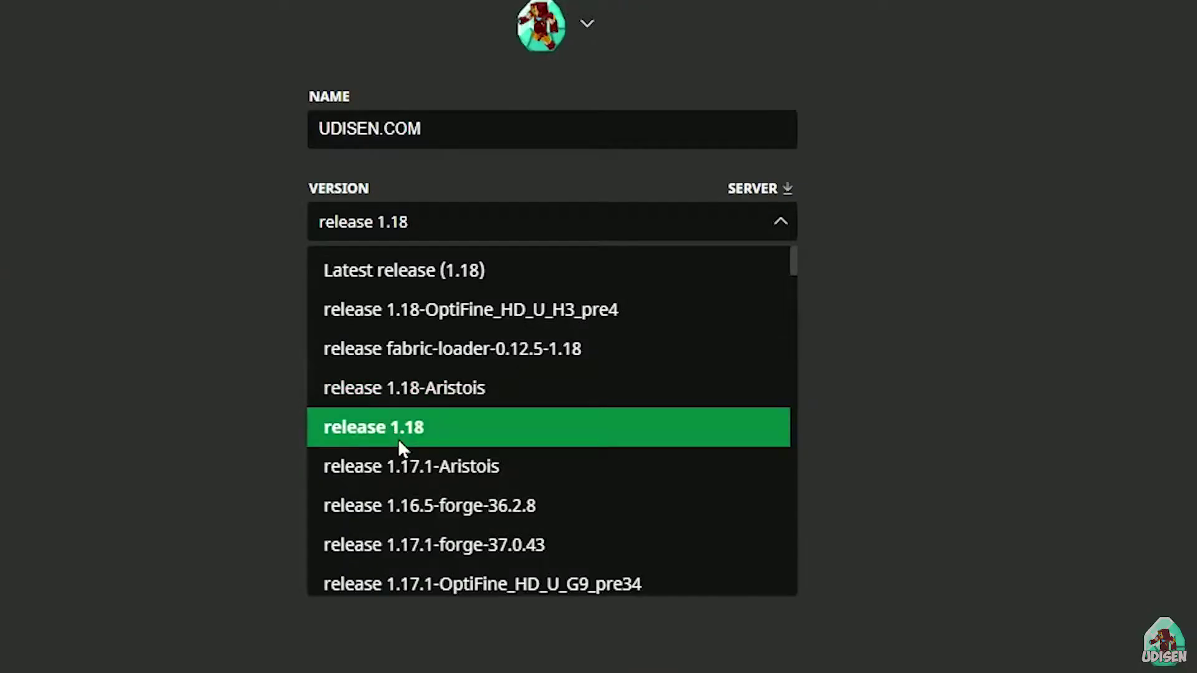
{"action": "left_click", "coordinate": [479, 412]}
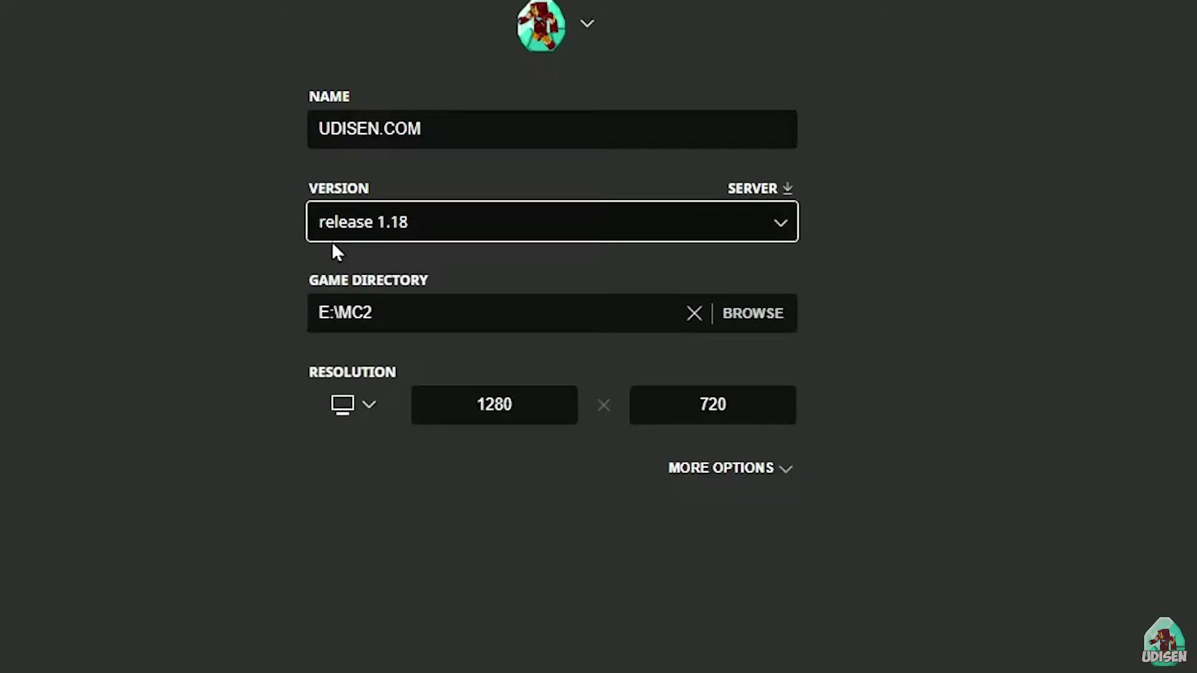
Try release 1.16.5-forge-36.2.8 and pending 1.18_experimental-snapshot-4 as the version of the installation.
{"action": "left_click", "coordinate": [421, 221]}
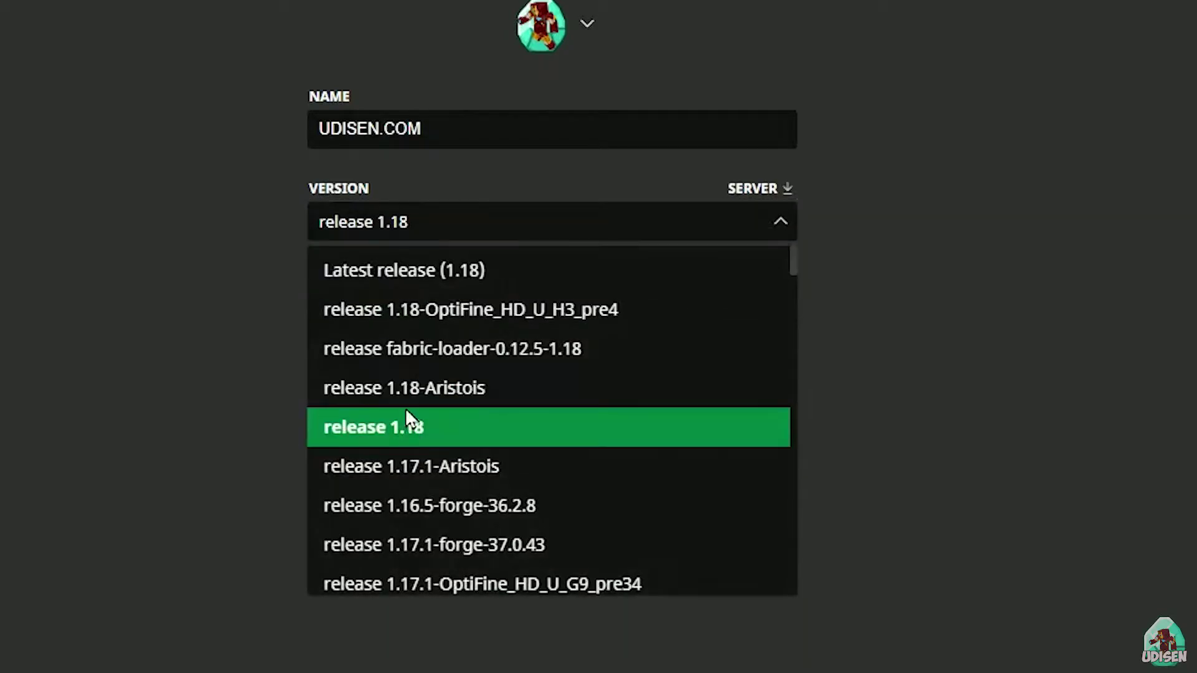
{"action": "scroll", "coordinate": [530, 359], "scroll_direction": "down", "scroll_amount": 2}
{"action": "left_click", "coordinate": [526, 347]}
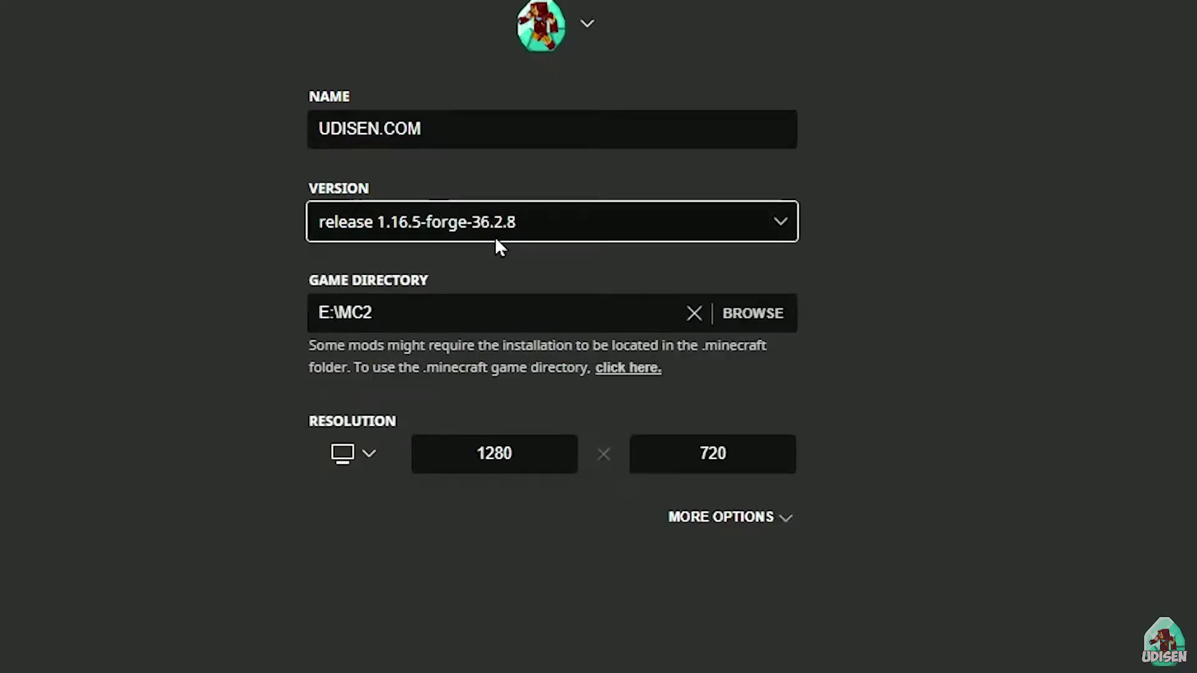
{"action": "left_click", "coordinate": [495, 232]}
{"action": "scroll", "coordinate": [480, 399], "scroll_direction": "down", "scroll_amount": 4}
{"action": "scroll", "coordinate": [480, 374], "scroll_direction": "up", "scroll_amount": 2}
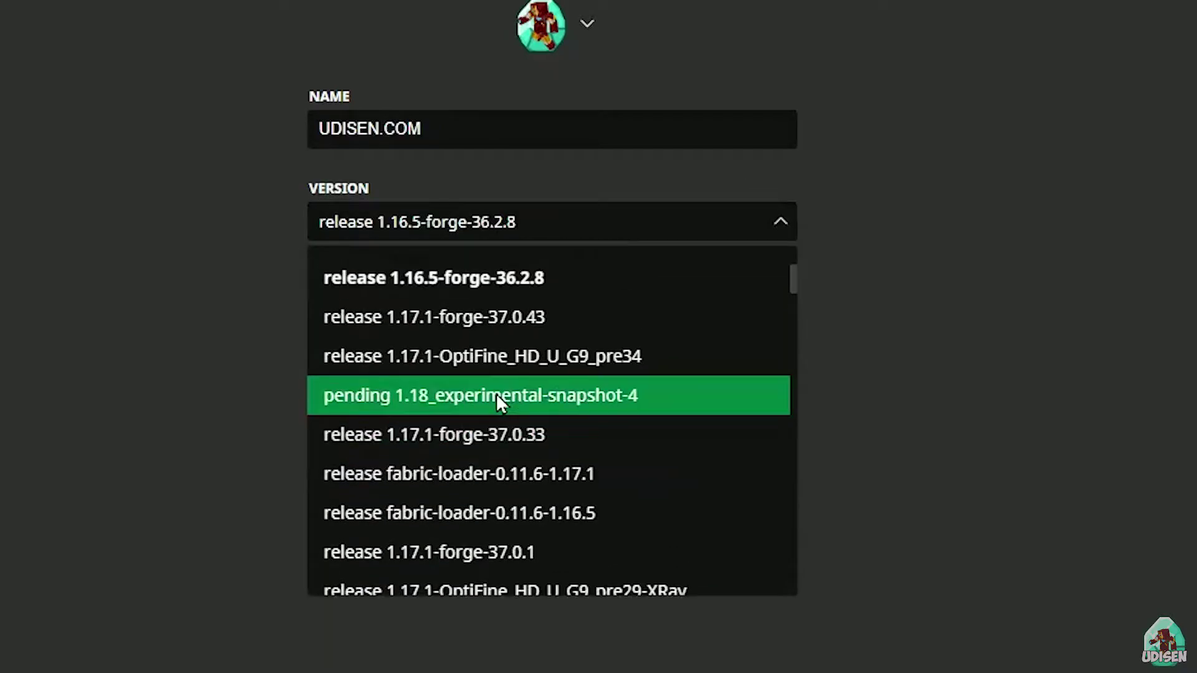
{"action": "left_click", "coordinate": [510, 406]}
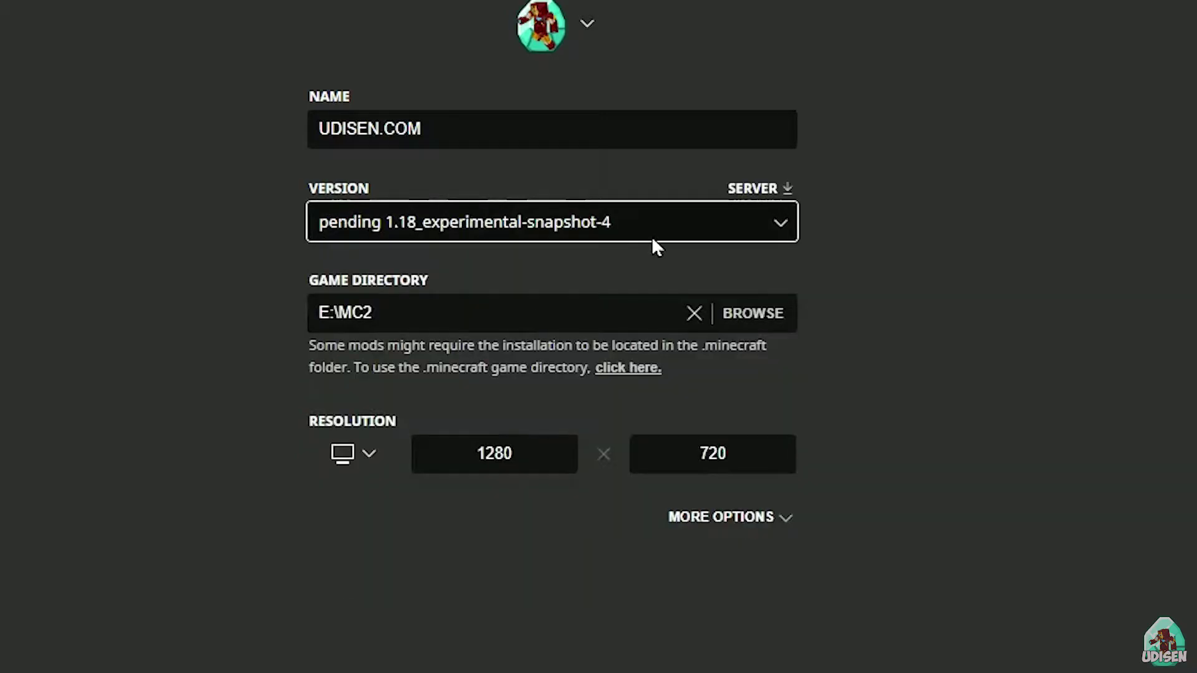
Set the version of the UDISEN.COM installation to release 1.18 and save it.
{"action": "left_click", "coordinate": [609, 224]}
{"action": "scroll", "coordinate": [561, 362], "scroll_direction": "up", "scroll_amount": 2}
{"action": "left_click", "coordinate": [530, 402]}
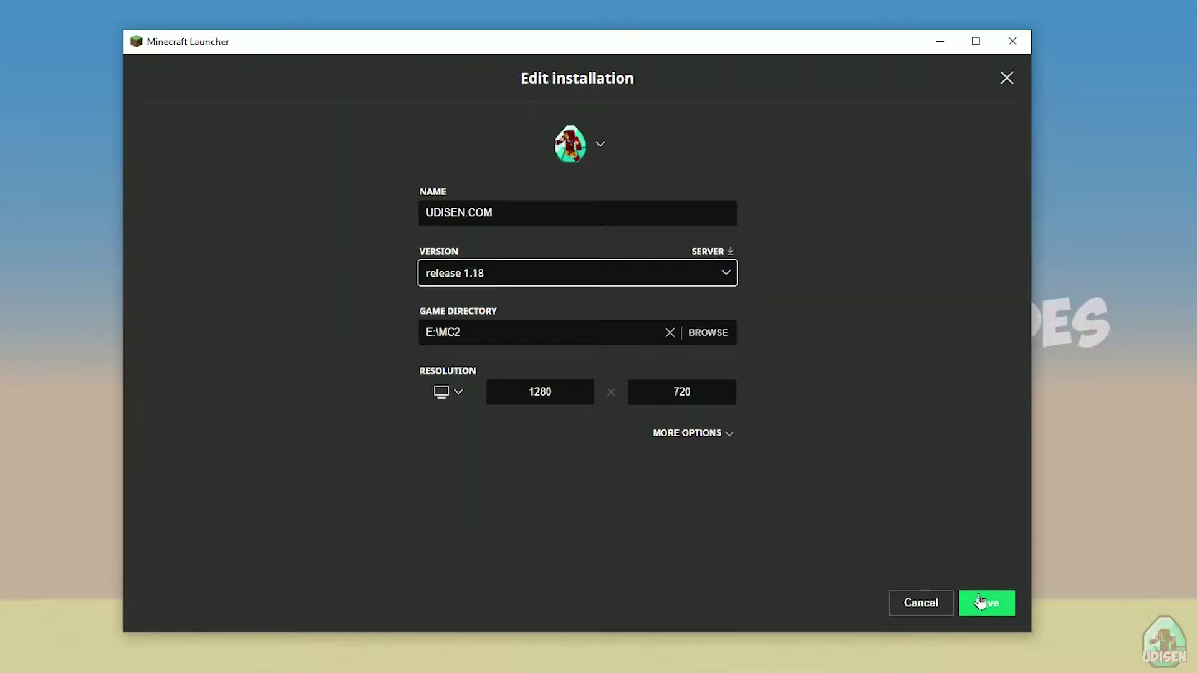
{"action": "left_click", "coordinate": [984, 607]}
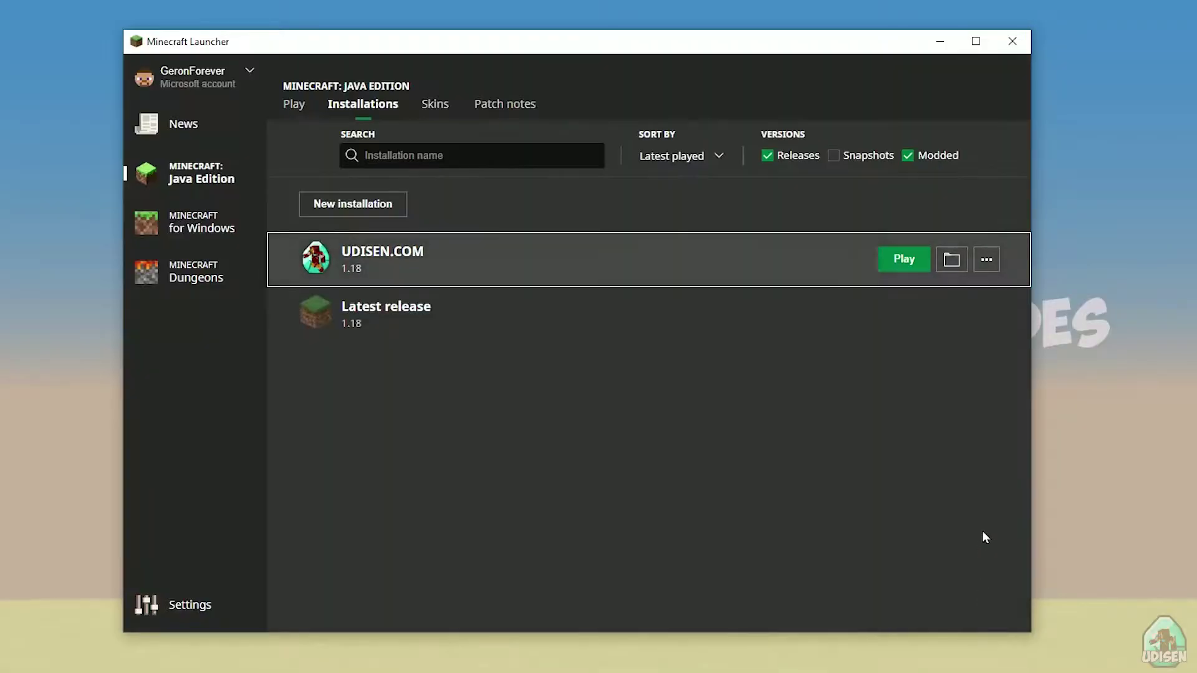
Start the game from the UDISEN.COM 1.18 installation, and close the launcher.
{"action": "left_click", "coordinate": [900, 262]}
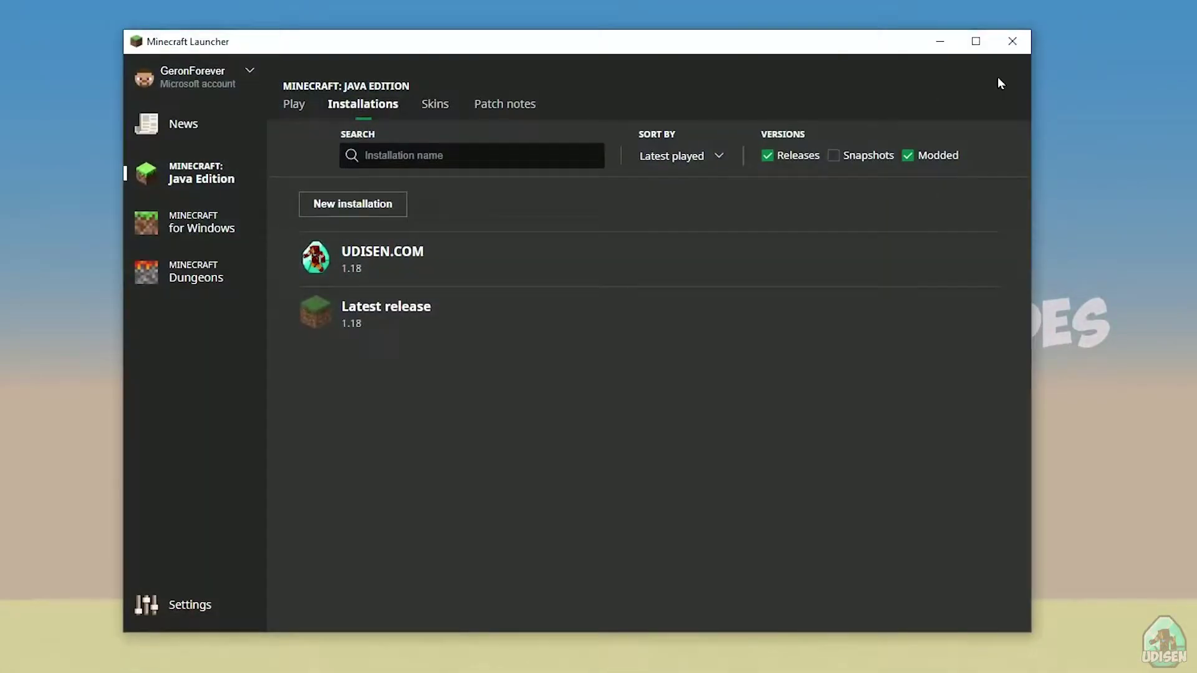
{"action": "left_click", "coordinate": [1009, 45]}
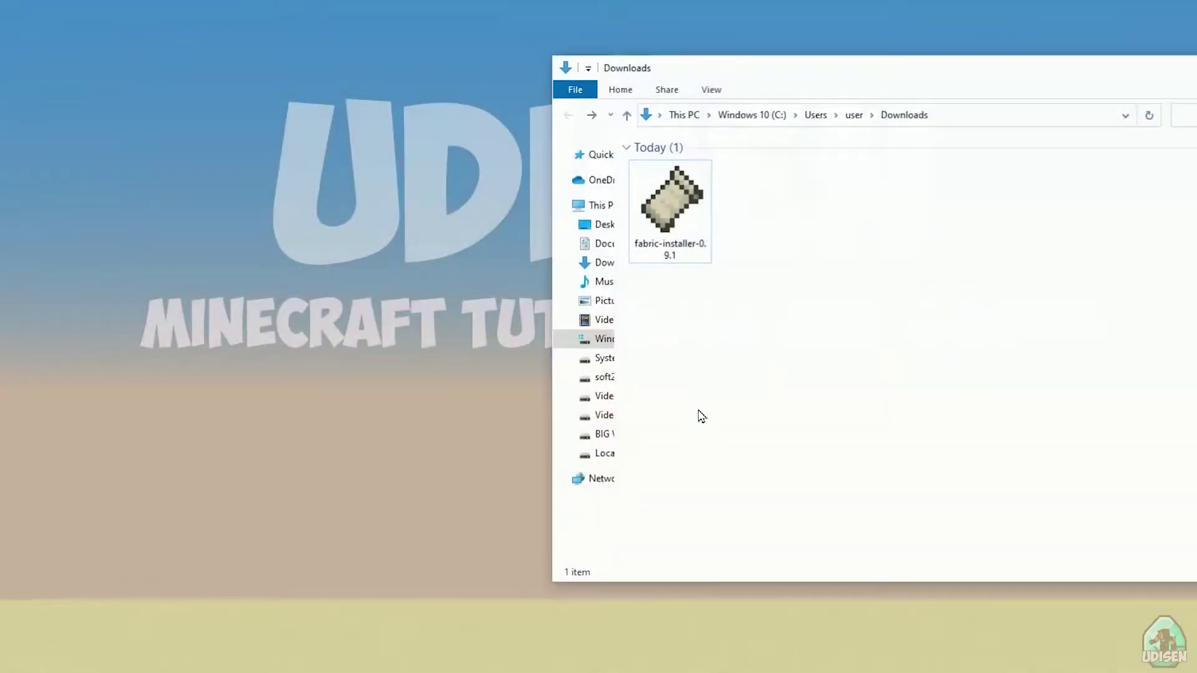
Run fabric-installer-0.9.1 from the Downloads folder and look at its list of Minecraft versions.
{"action": "left_click_drag", "start_coordinate": [917, 80], "coordinate": [627, 81]}
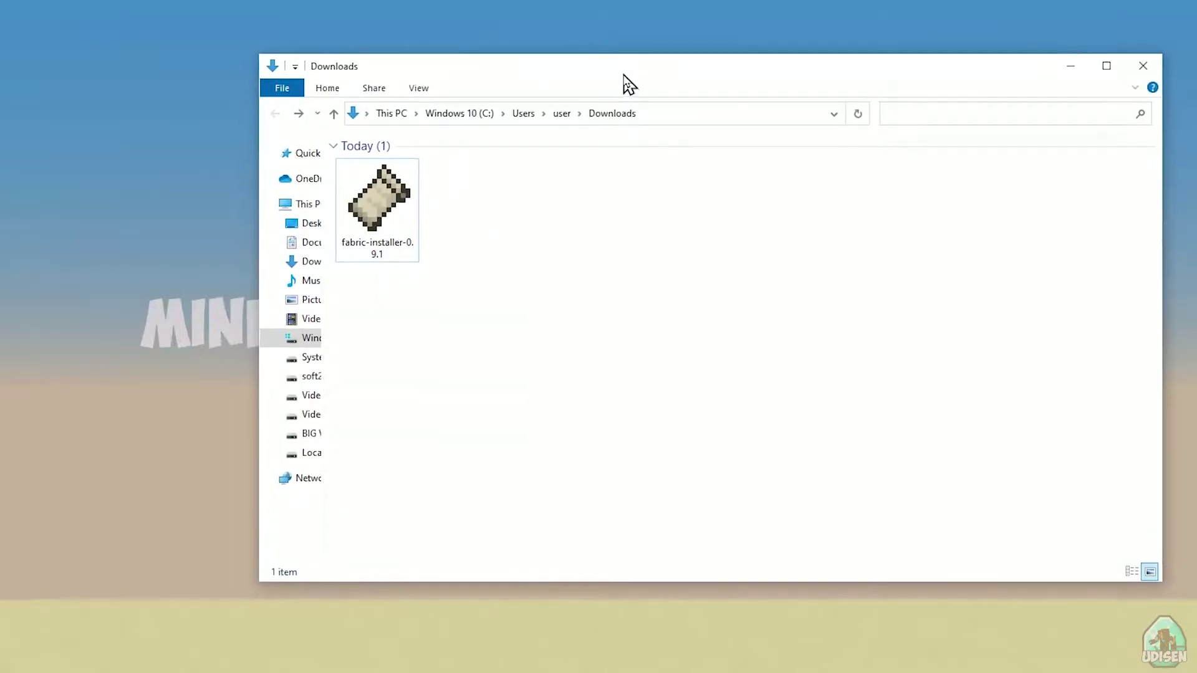
{"action": "double_click", "coordinate": [391, 199]}
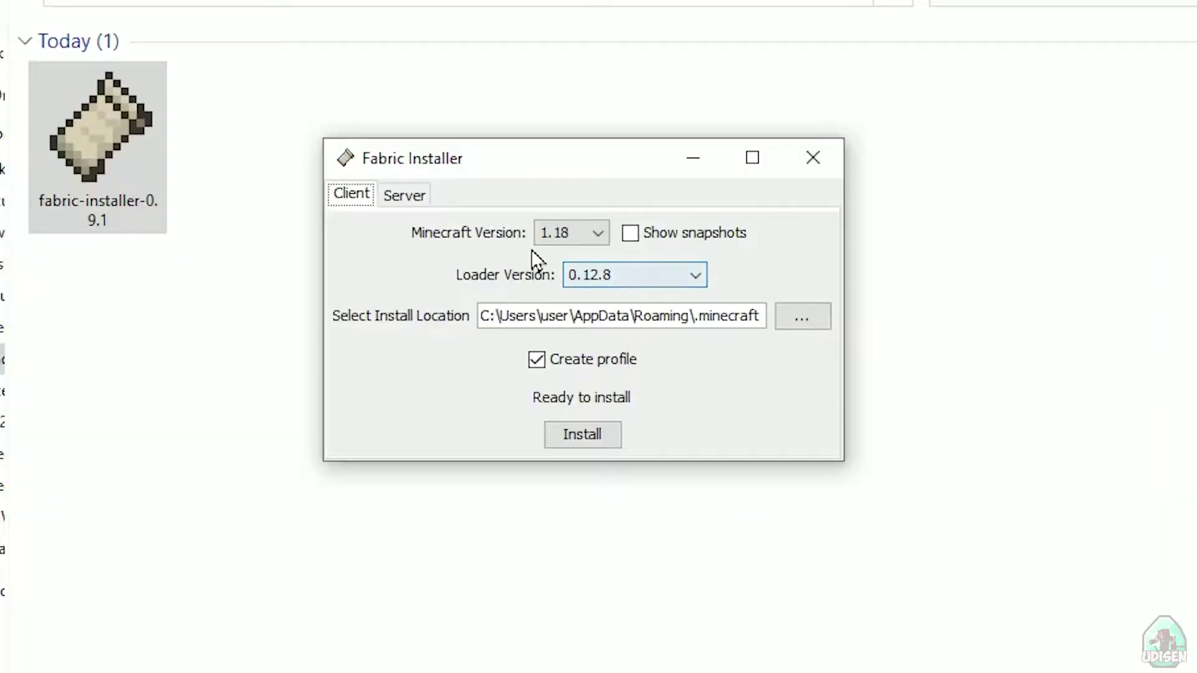
{"action": "left_click", "coordinate": [609, 309]}
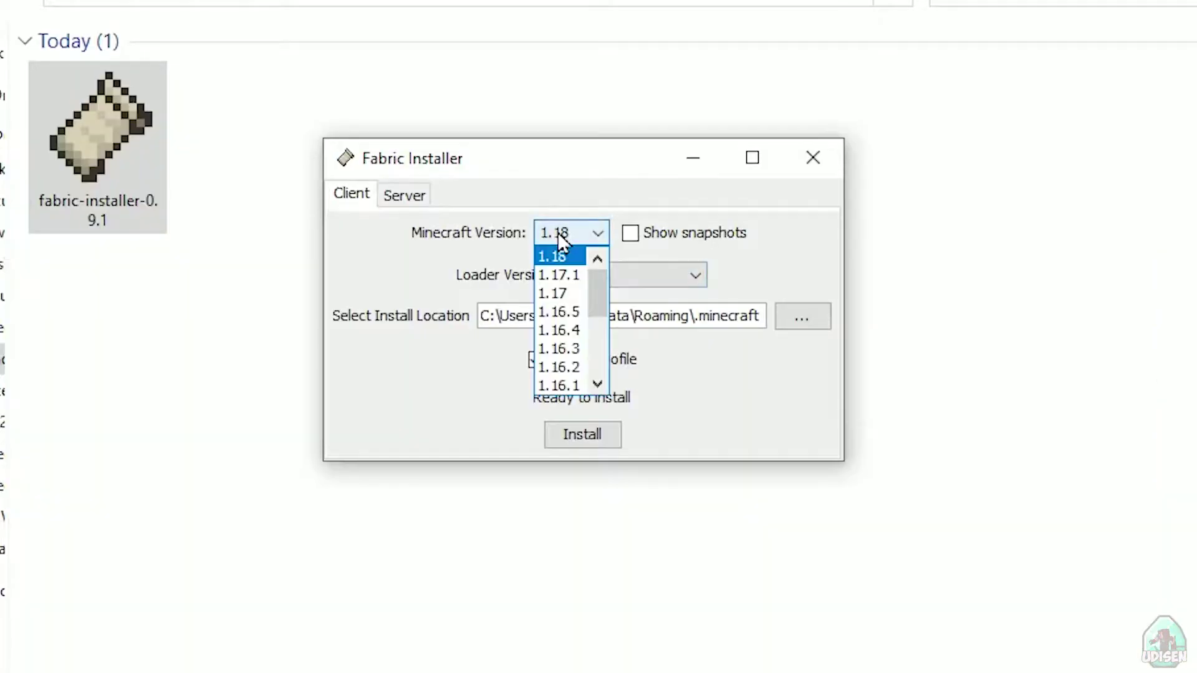
{"action": "left_click", "coordinate": [558, 232]}
Compare the Server and Client setup options of the Fabric installer, ending on the Client setup.
{"action": "left_click", "coordinate": [394, 197]}
{"action": "left_click", "coordinate": [367, 197]}
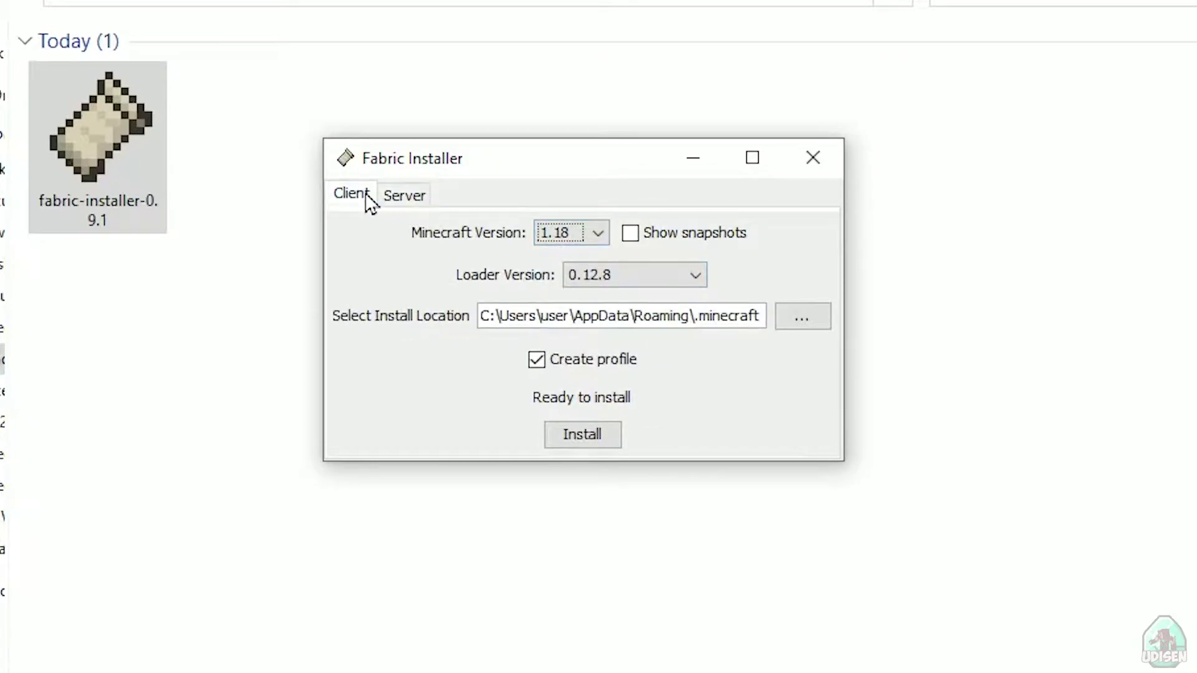
{"action": "left_click", "coordinate": [404, 197]}
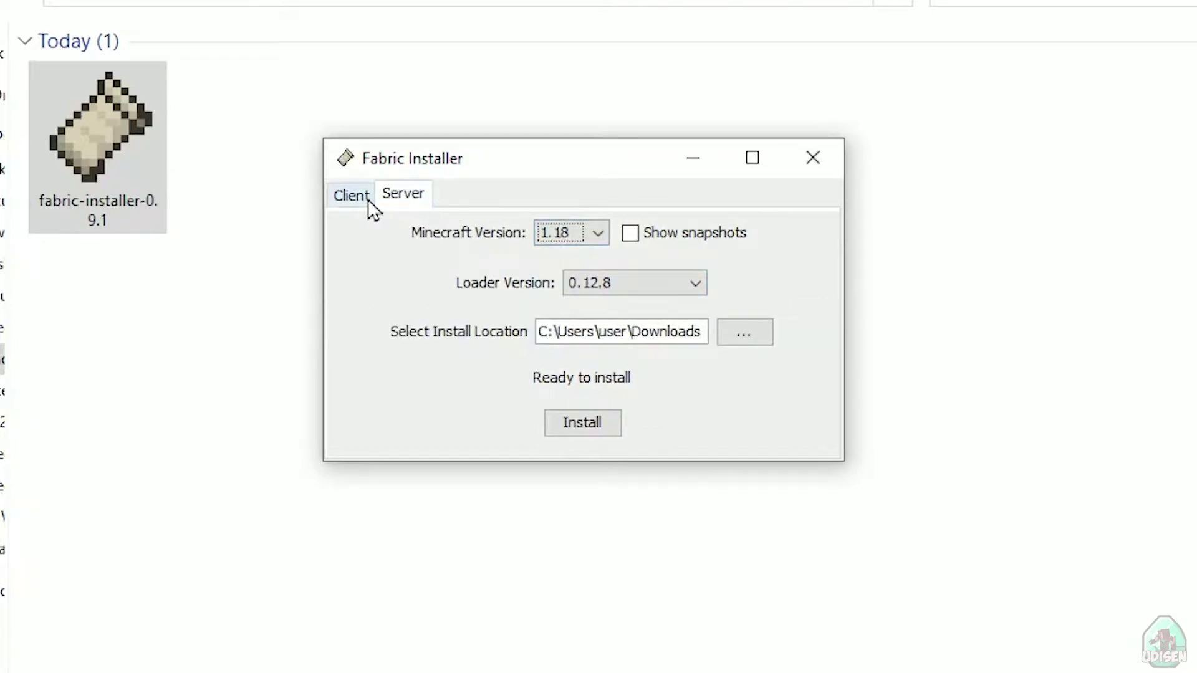
{"action": "left_click", "coordinate": [361, 197]}
Keep loader version 0.12.8 and choose Minecraft version 1.18 for the Fabric client after checking the other available versions.
{"action": "left_click", "coordinate": [619, 277]}
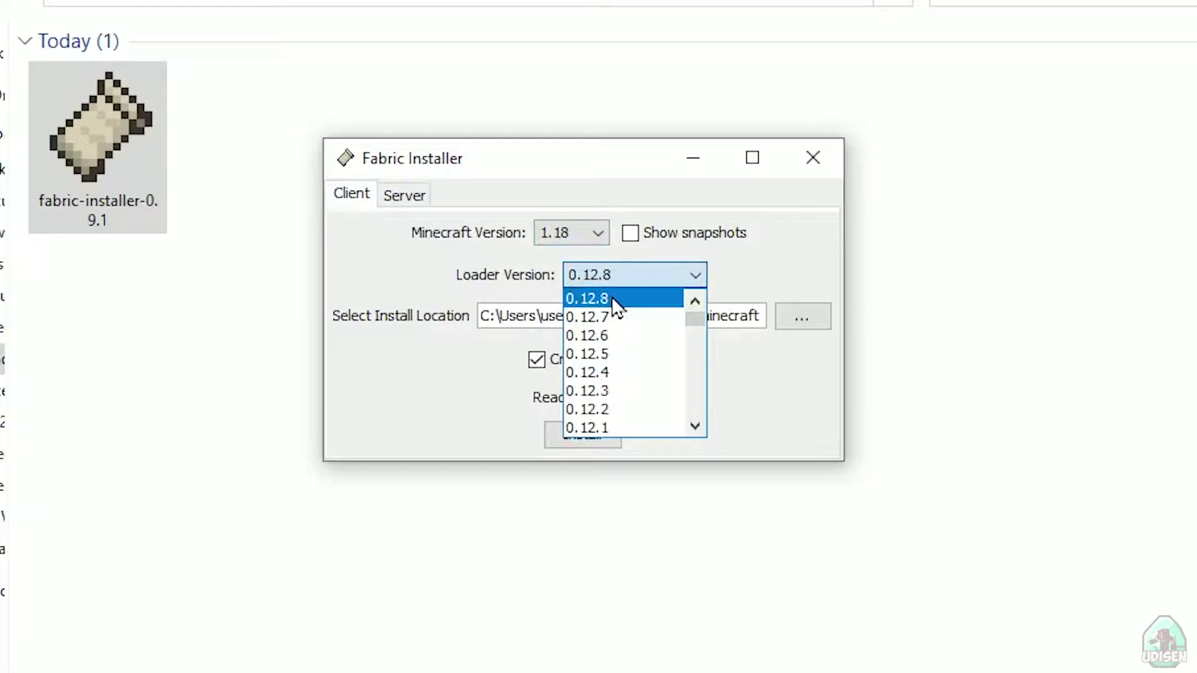
{"action": "left_click", "coordinate": [569, 235]}
{"action": "left_click", "coordinate": [570, 234]}
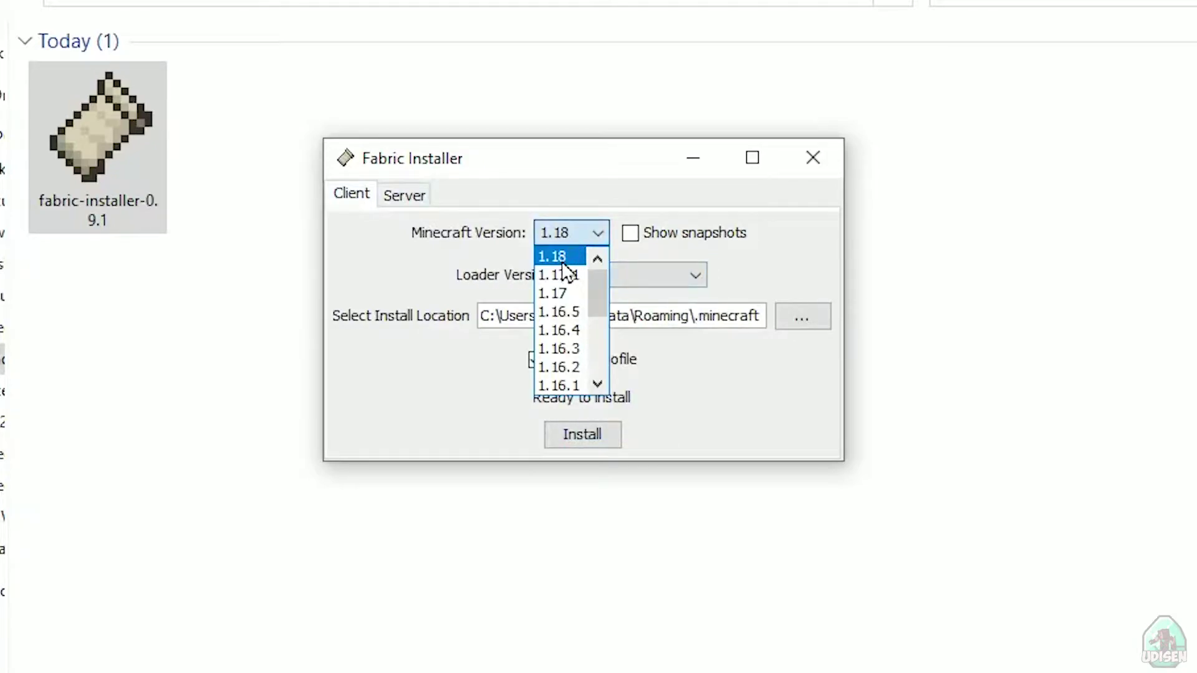
{"action": "left_click", "coordinate": [560, 256]}
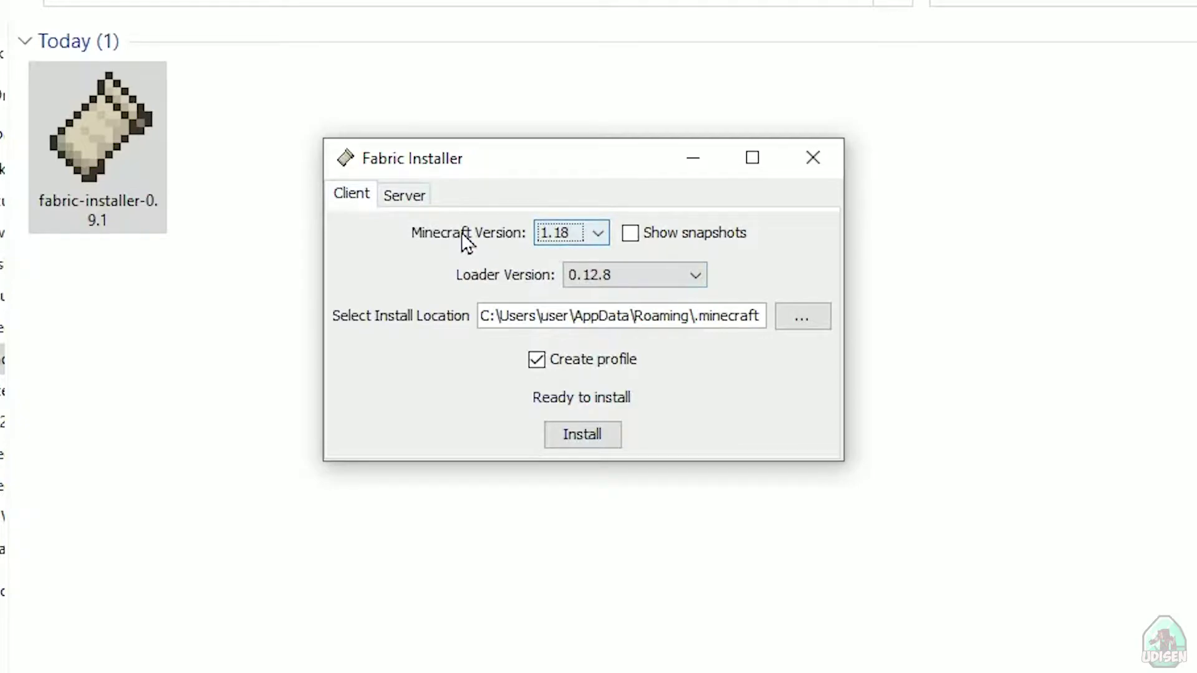
{"action": "left_click", "coordinate": [567, 239]}
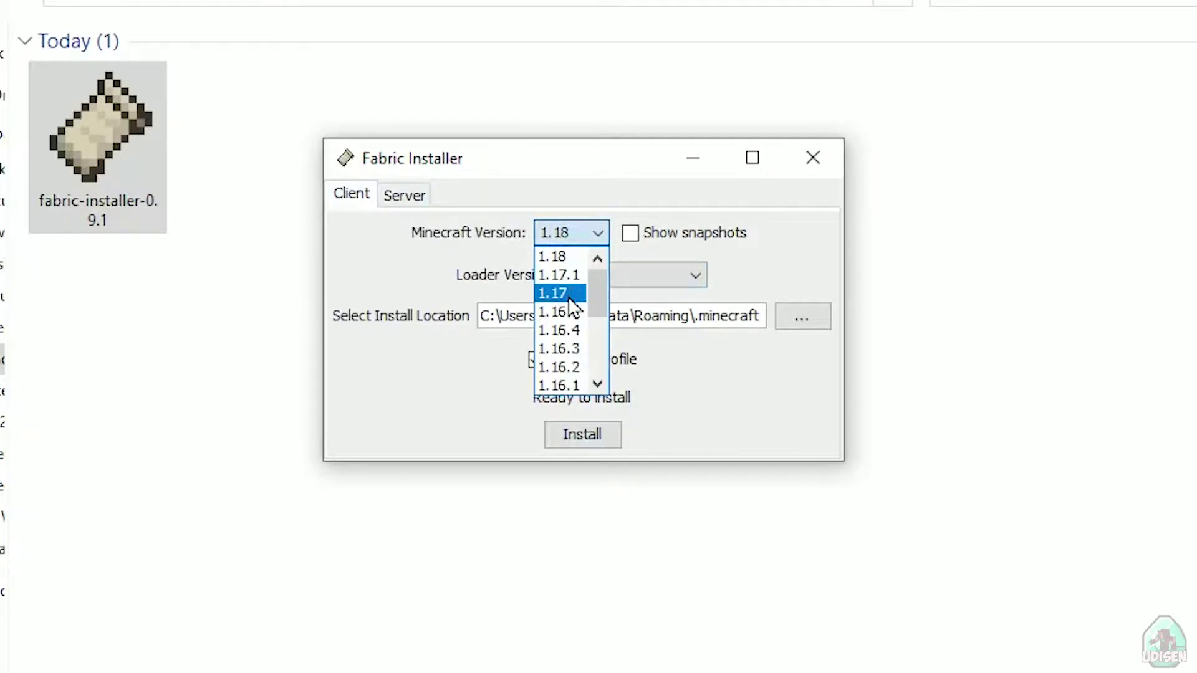
{"action": "scroll", "coordinate": [571, 331], "scroll_direction": "down", "scroll_amount": 3}
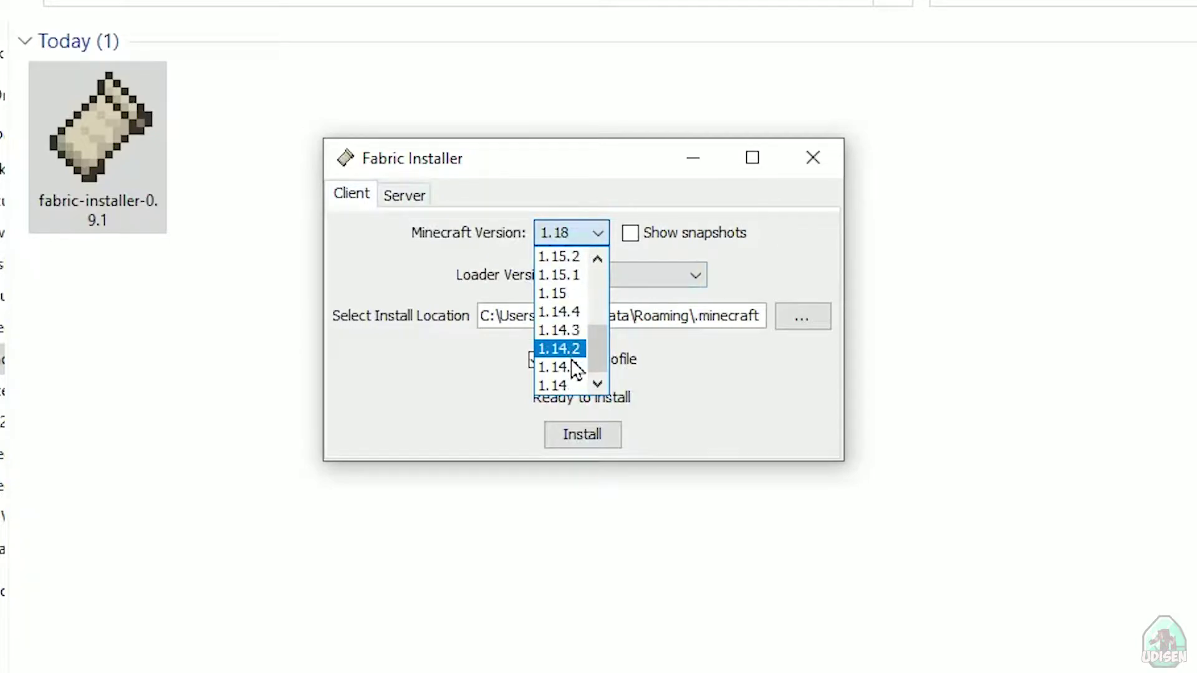
{"action": "scroll", "coordinate": [576, 269], "scroll_direction": "up", "scroll_amount": 3}
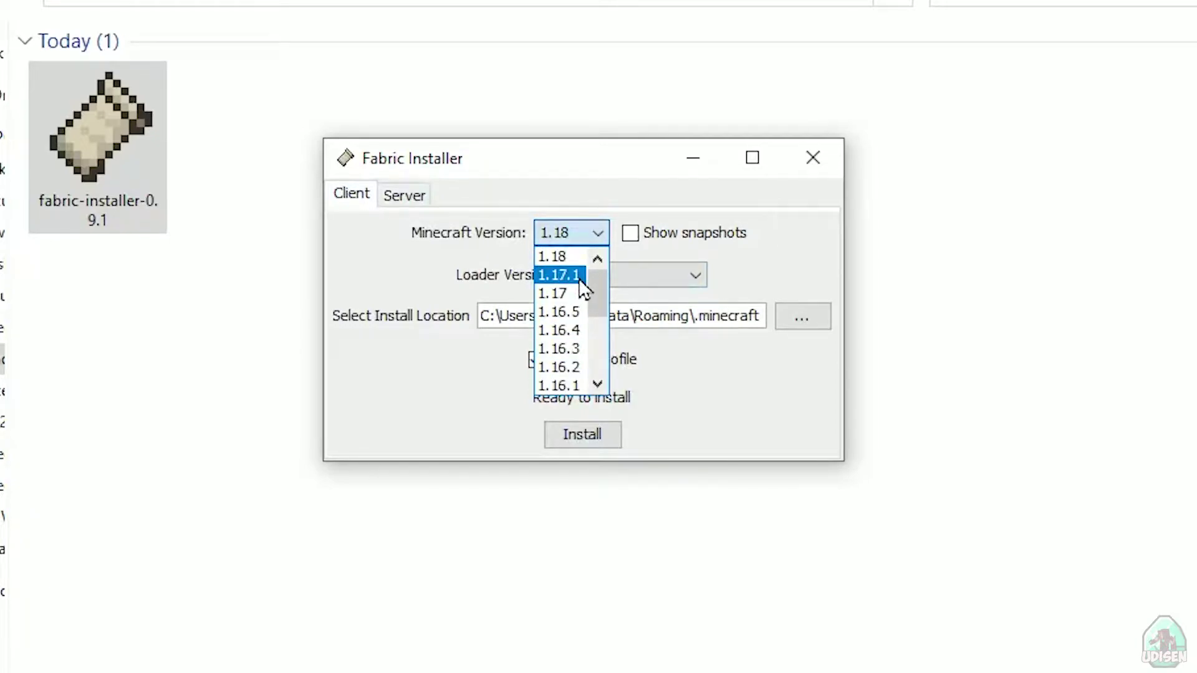
{"action": "key", "text": "Escape"}
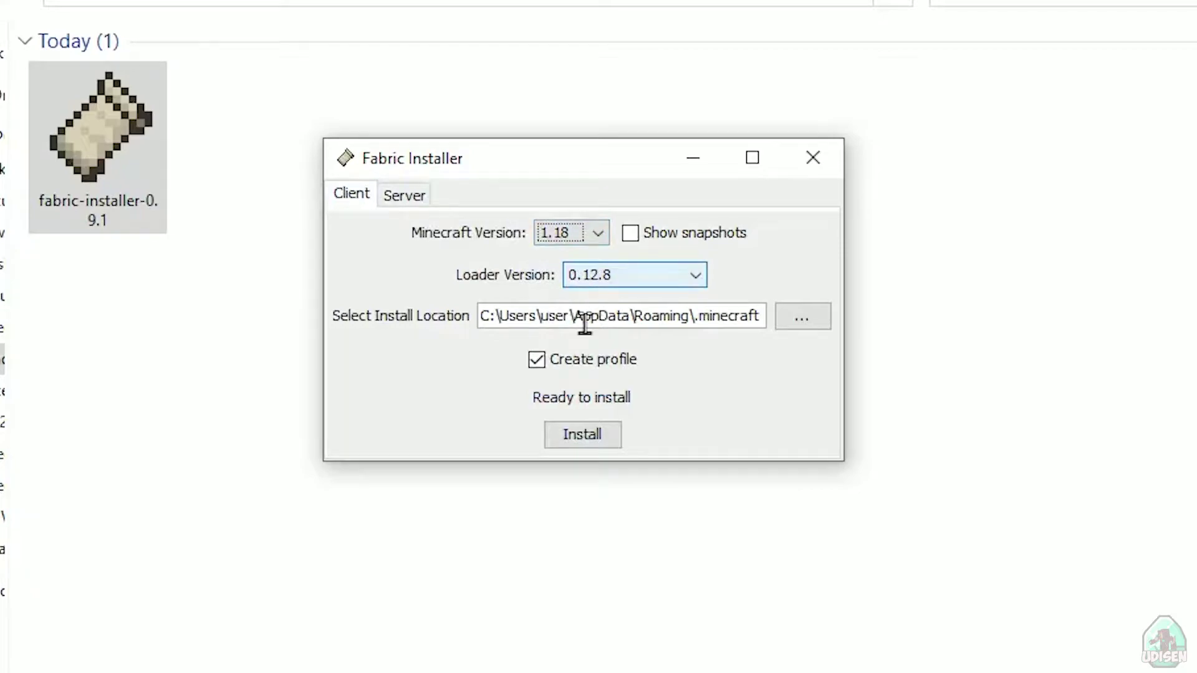
Install the Fabric client into the .minecraft folder with a new profile, and close the installer.
{"action": "left_click", "coordinate": [574, 440]}
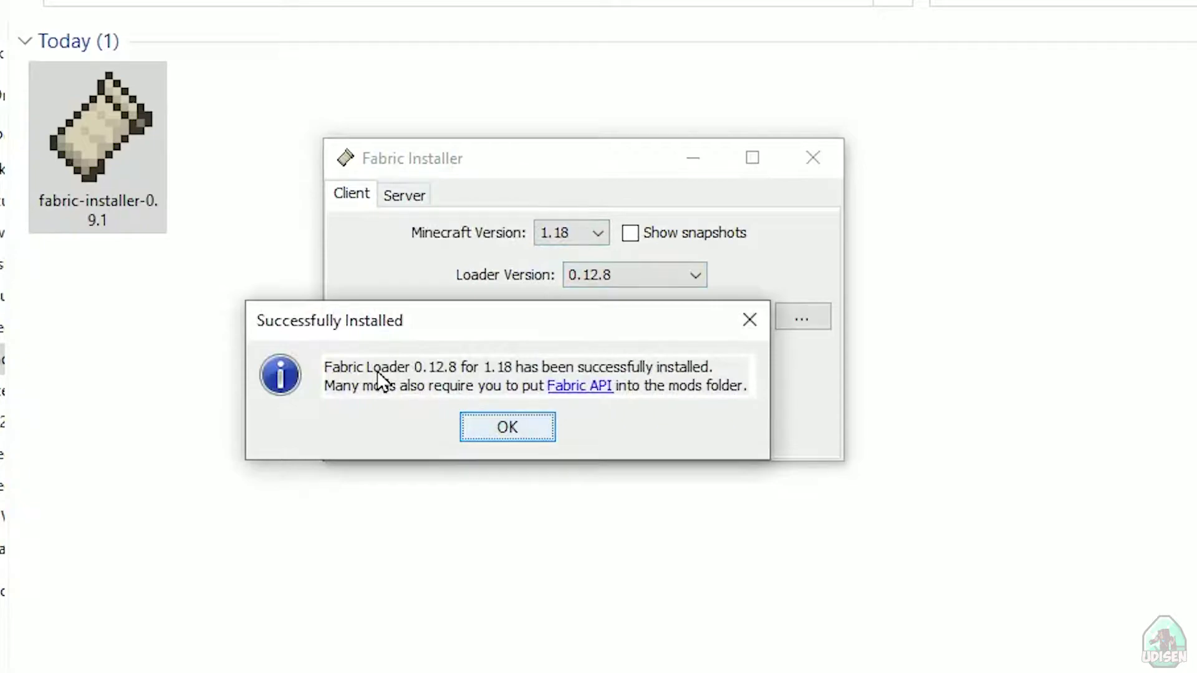
{"action": "left_click", "coordinate": [507, 427]}
{"action": "left_click", "coordinate": [812, 157]}
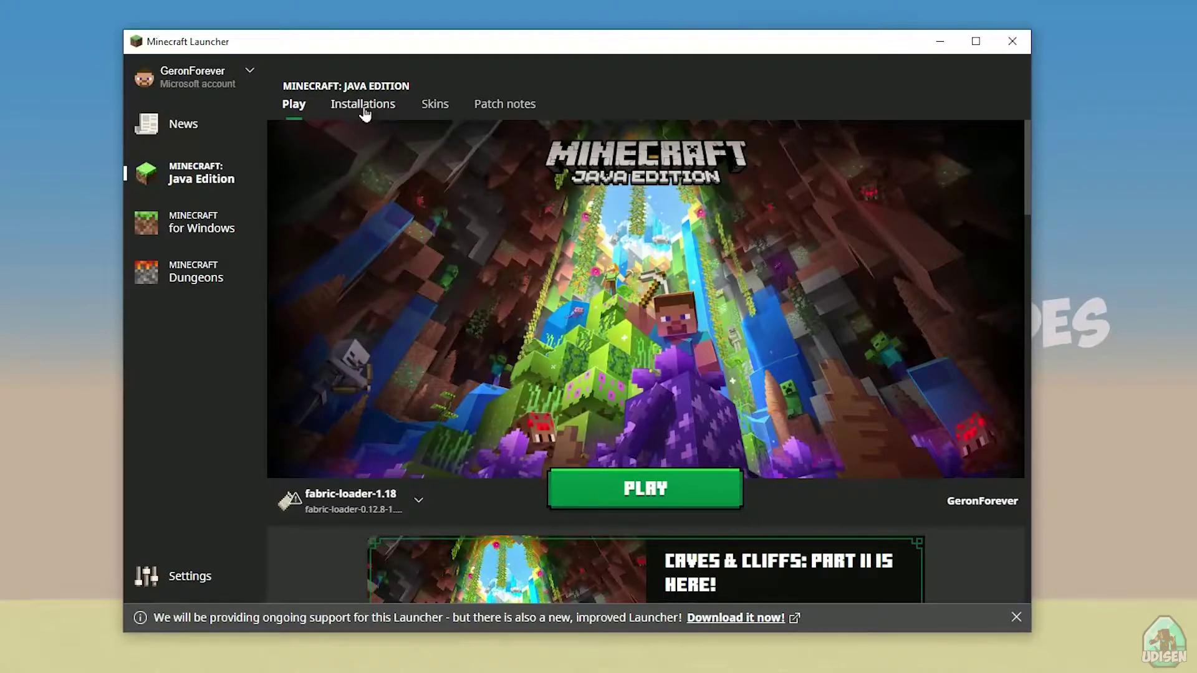
Set the fabric-loader-1.18 installation's resolution to 1280 x 720 and save the installation.
{"action": "left_click", "coordinate": [365, 105]}
{"action": "mouse_move", "coordinate": [937, 272]}
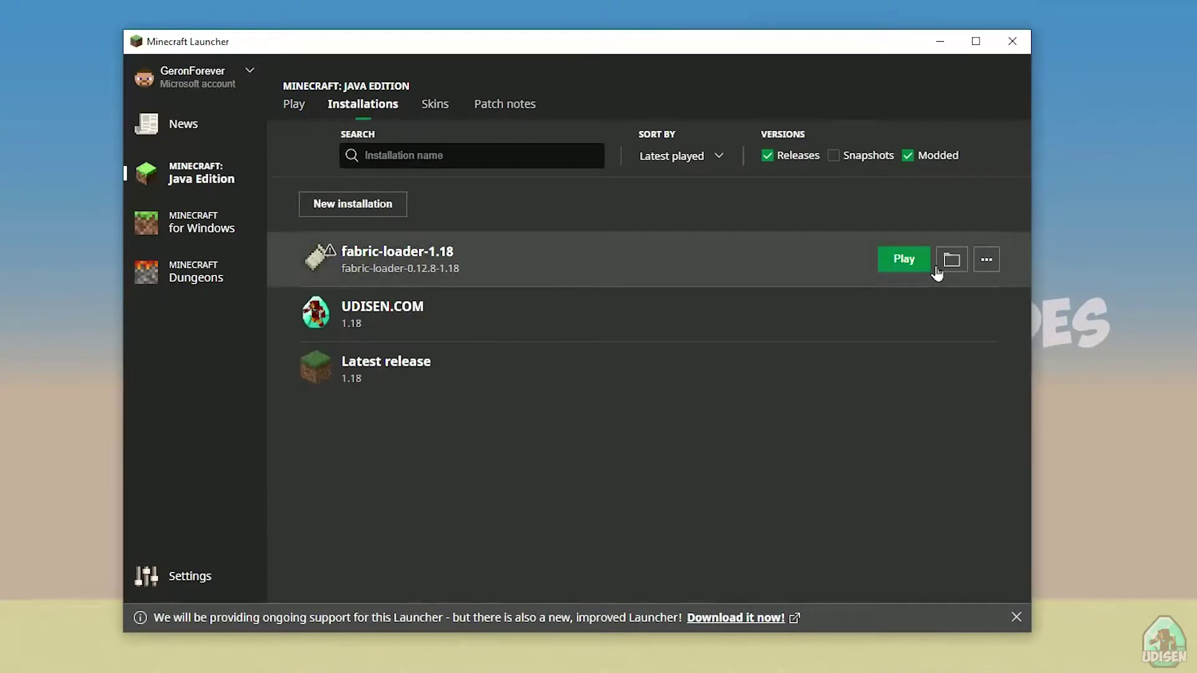
{"action": "left_click", "coordinate": [664, 265]}
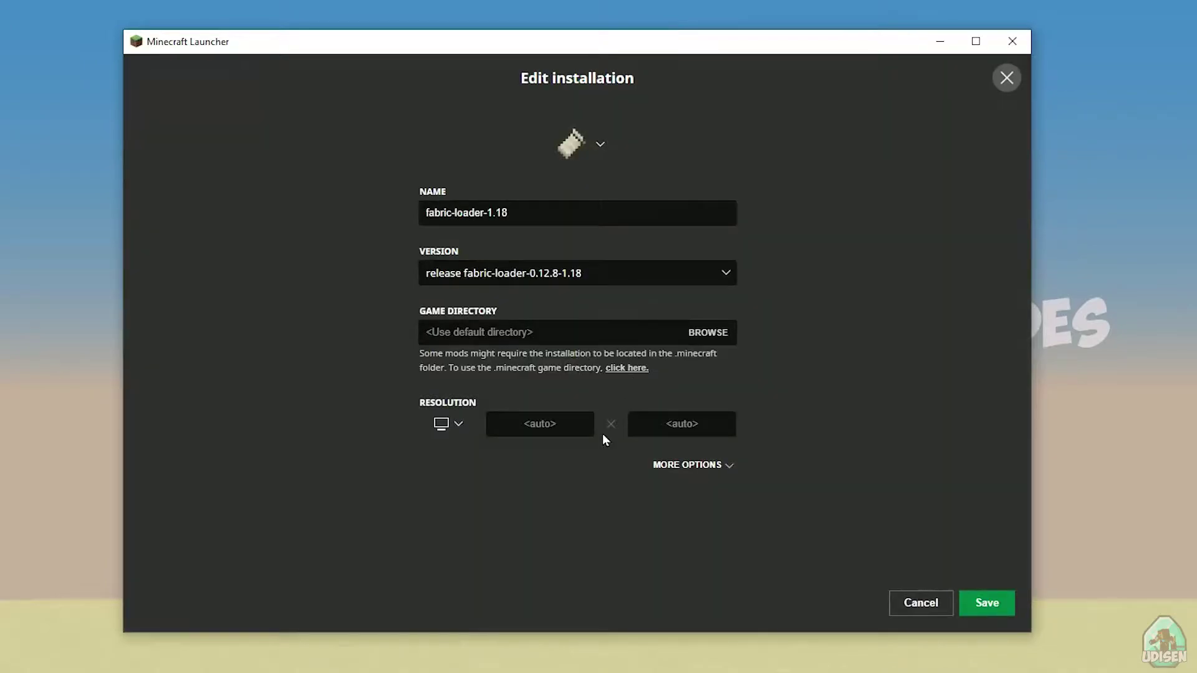
{"action": "left_click", "coordinate": [562, 429]}
{"action": "type", "text": "1280"}
{"action": "left_click", "coordinate": [683, 423]}
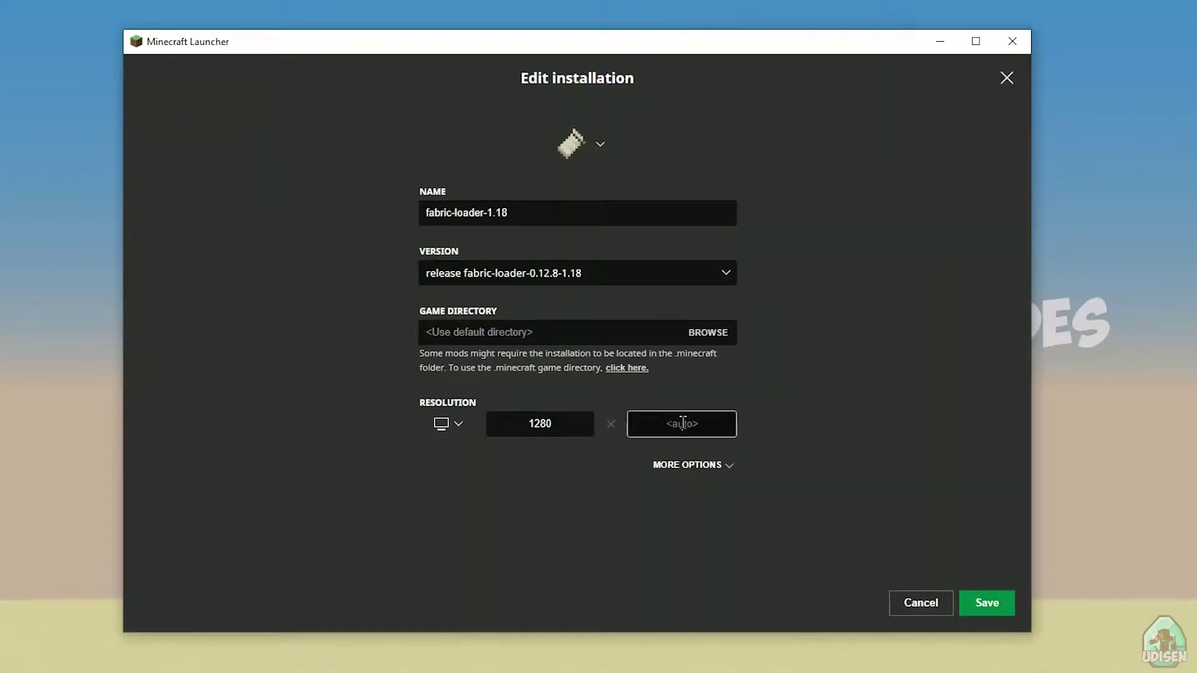
{"action": "type", "text": "720"}
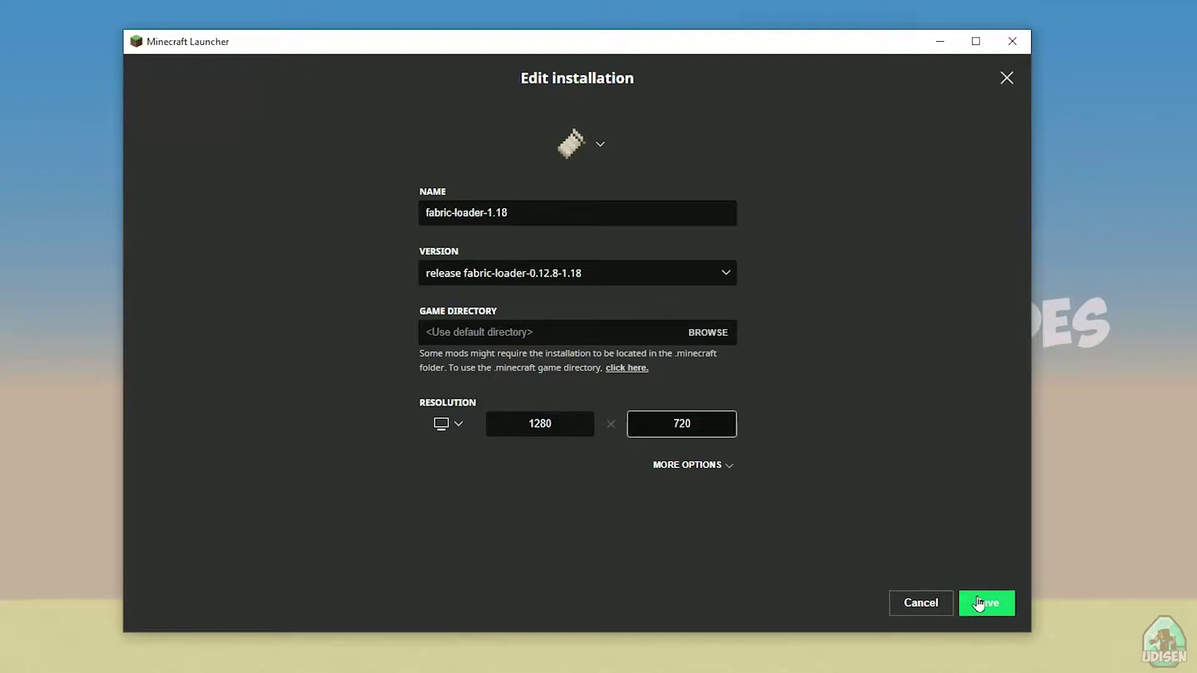
{"action": "left_click", "coordinate": [987, 603]}
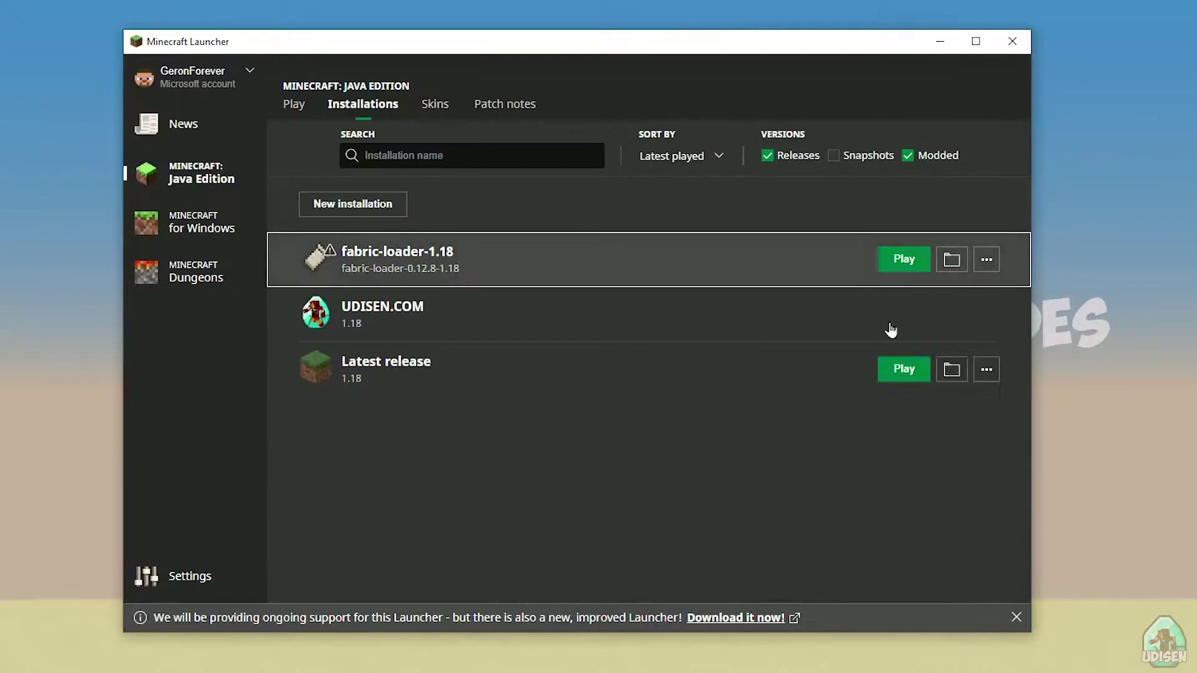
Open the game folder and replace the contents of its mods folder with fabric-api-0.44.0+1.18 and InventoryHUD-fabric-[1.18]+-3.4.2 from Downloads.
{"action": "left_click", "coordinate": [951, 259]}
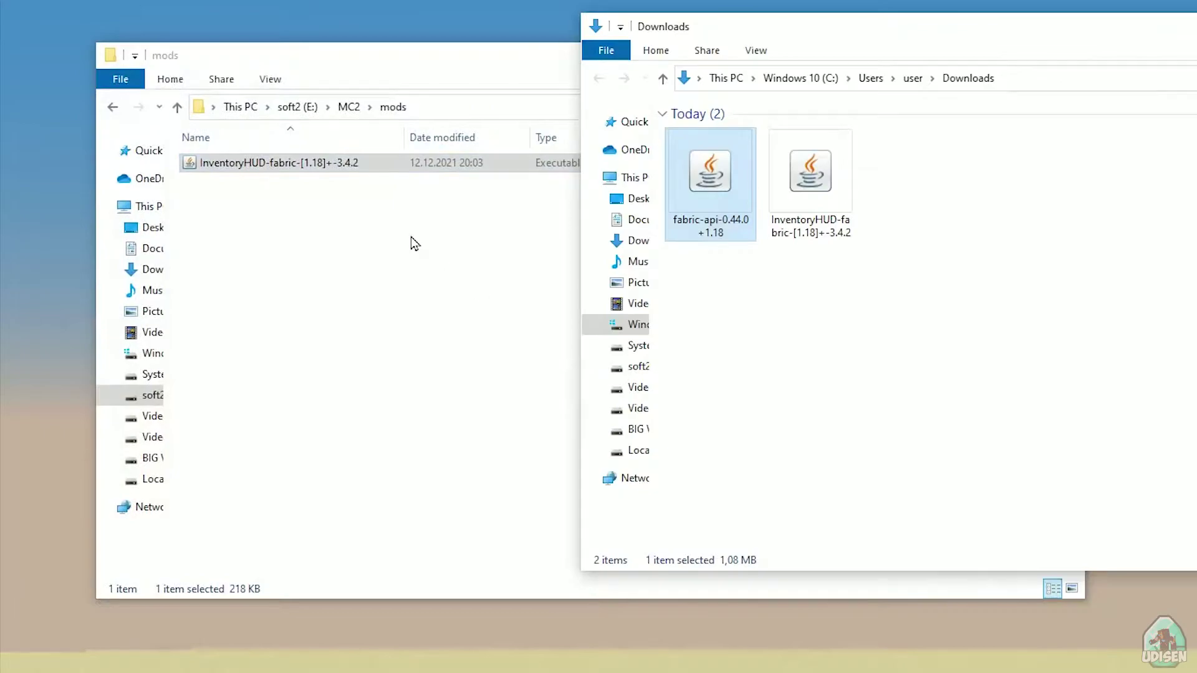
{"action": "left_click", "coordinate": [328, 169]}
{"action": "key", "text": "Delete"}
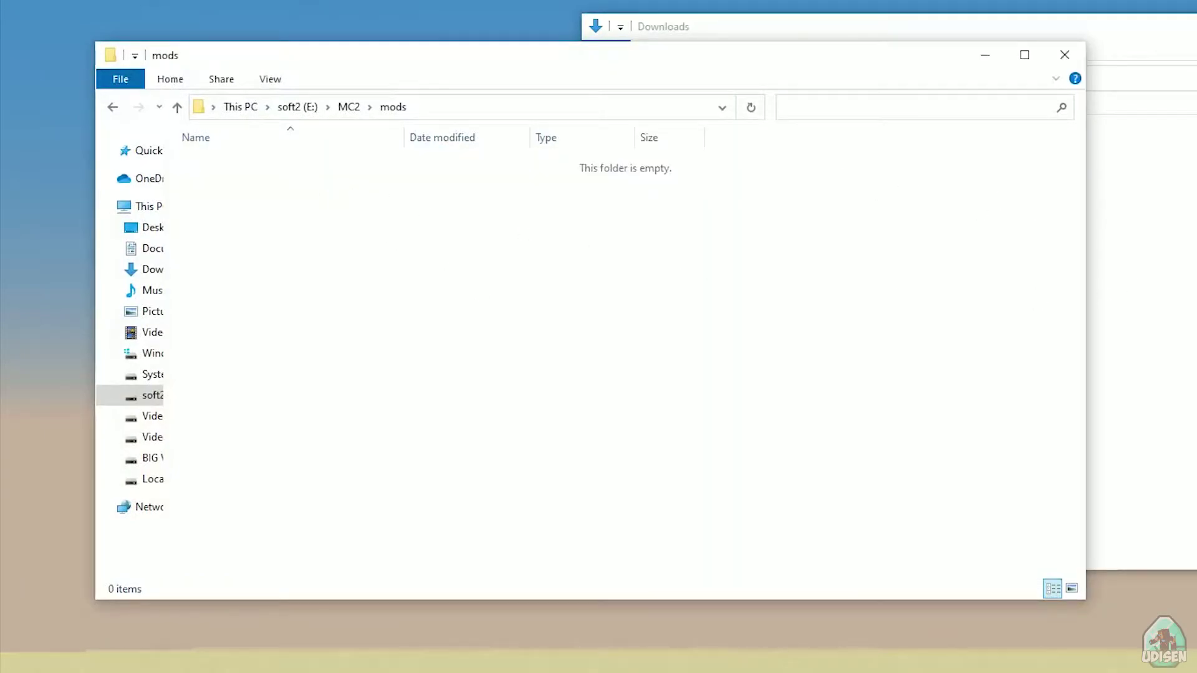
{"action": "left_click", "coordinate": [723, 178]}
{"action": "left_click_drag", "start_coordinate": [723, 178], "coordinate": [324, 221]}
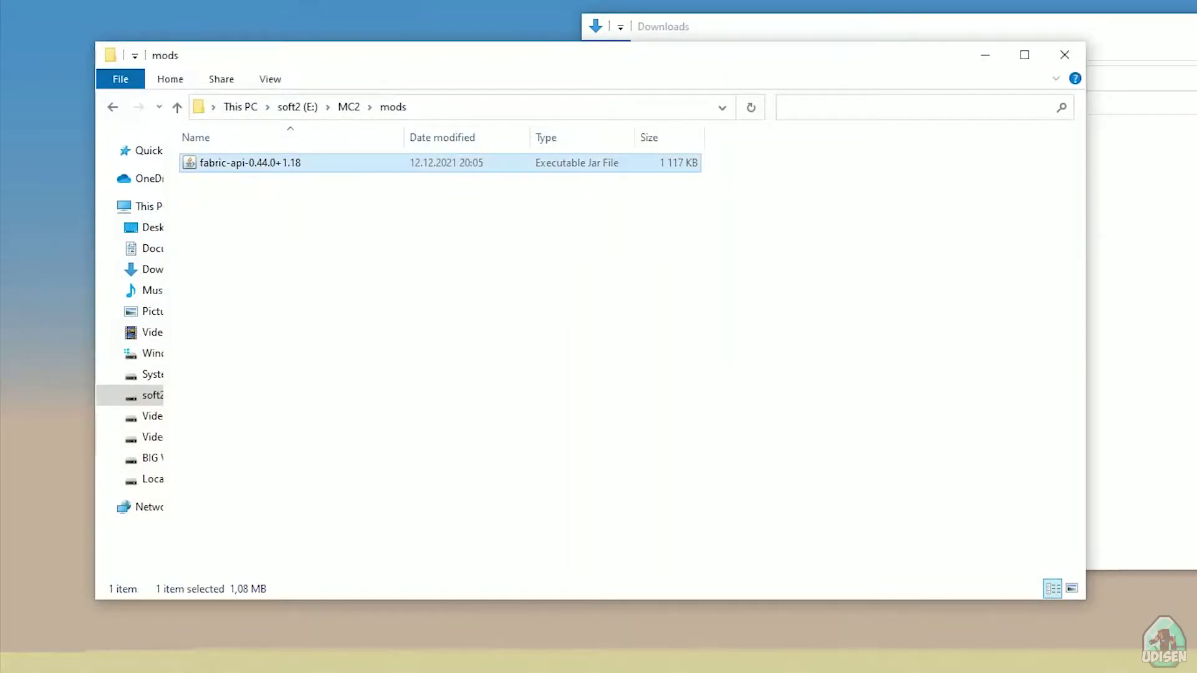
{"action": "left_click", "coordinate": [861, 27]}
{"action": "left_click_drag", "start_coordinate": [811, 182], "coordinate": [267, 252]}
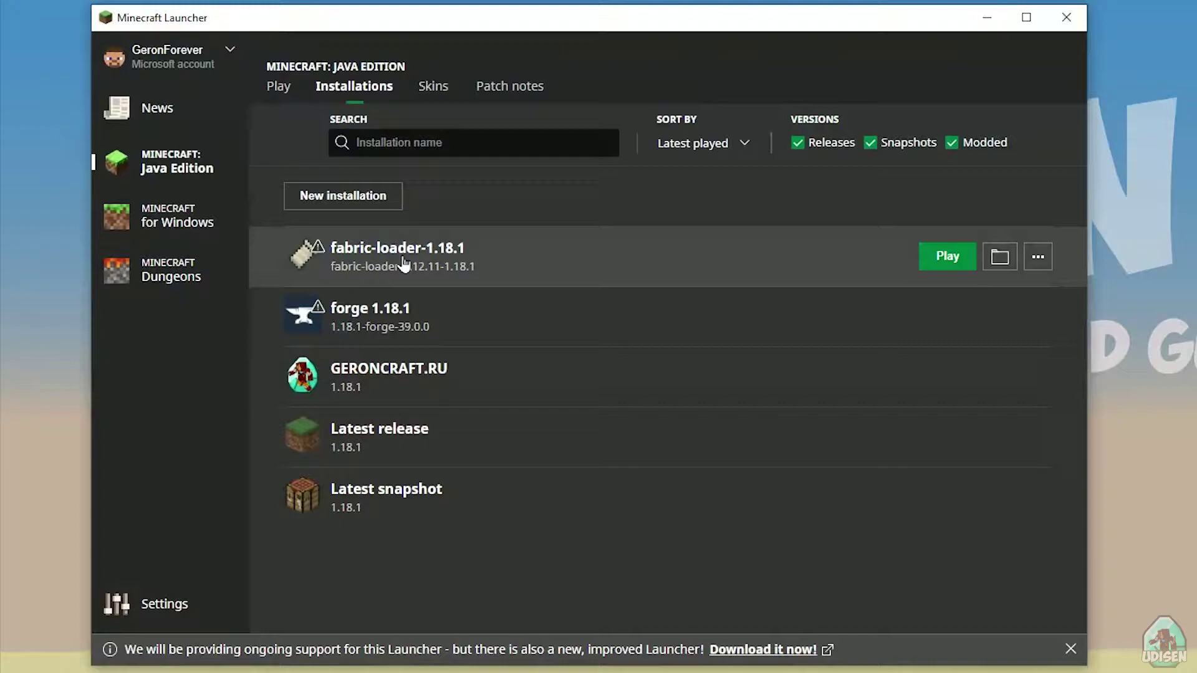
Edit the version number ending the fabric-loader-1.18.1 installation's name, save the installation, and launch the game with it.
{"action": "left_click", "coordinate": [588, 256]}
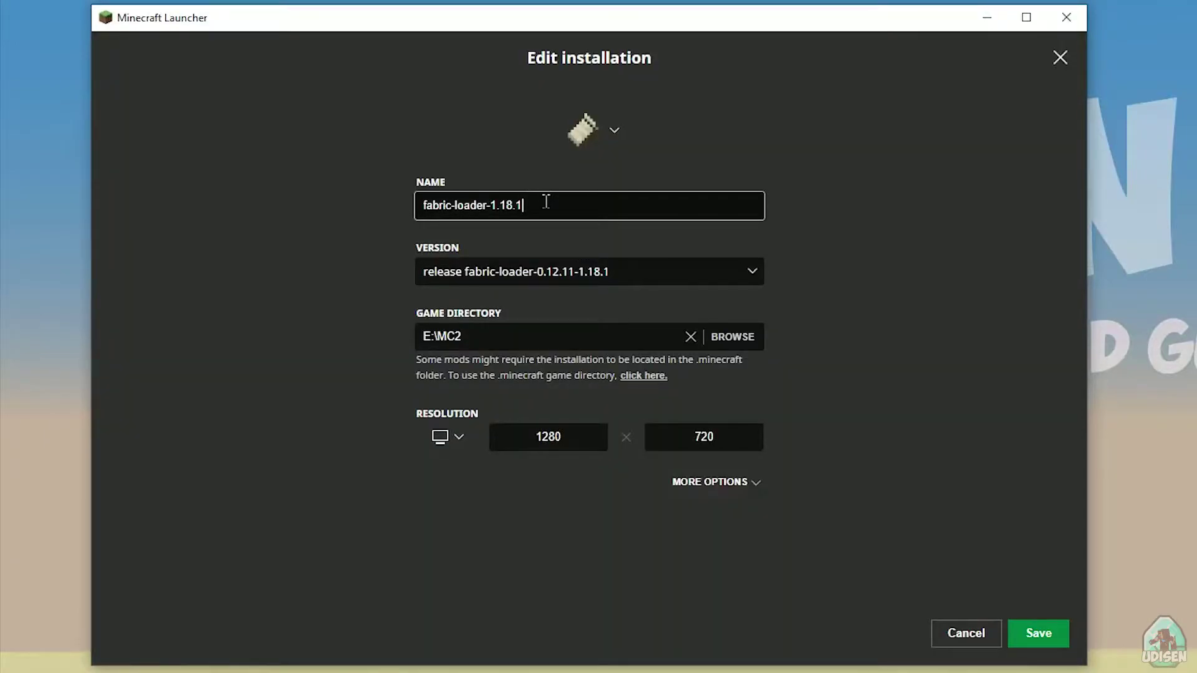
{"action": "left_click", "coordinate": [371, 233]}
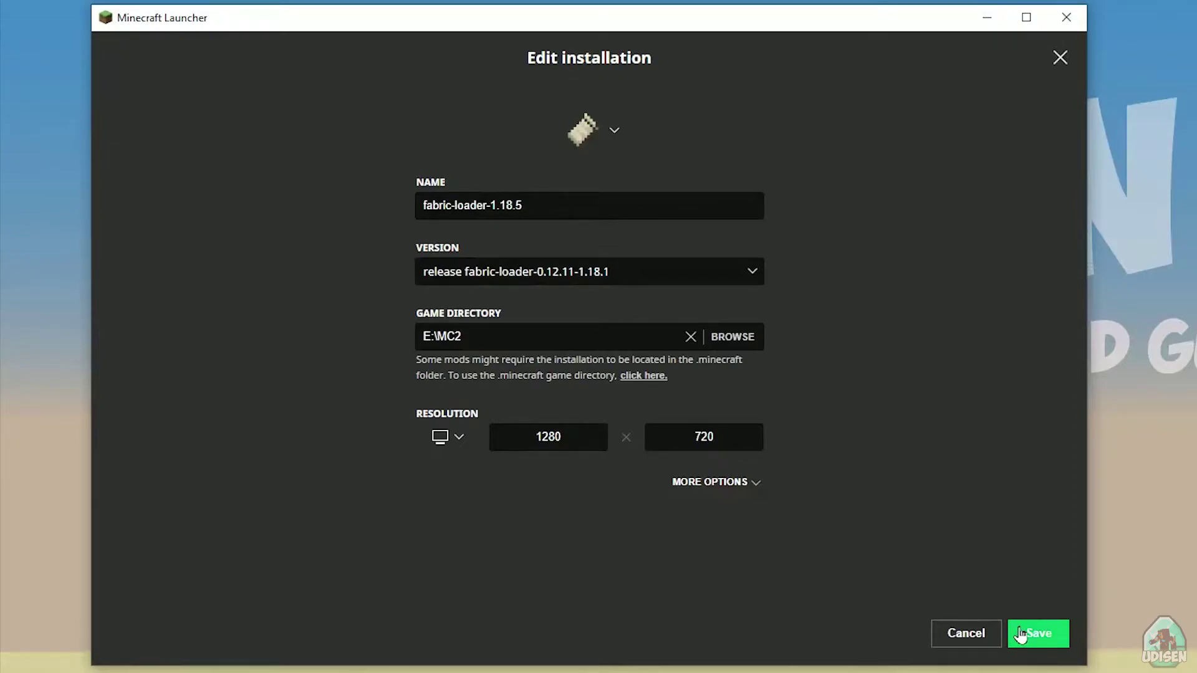
{"action": "left_click", "coordinate": [563, 211]}
{"action": "key", "text": "BackSpace"}
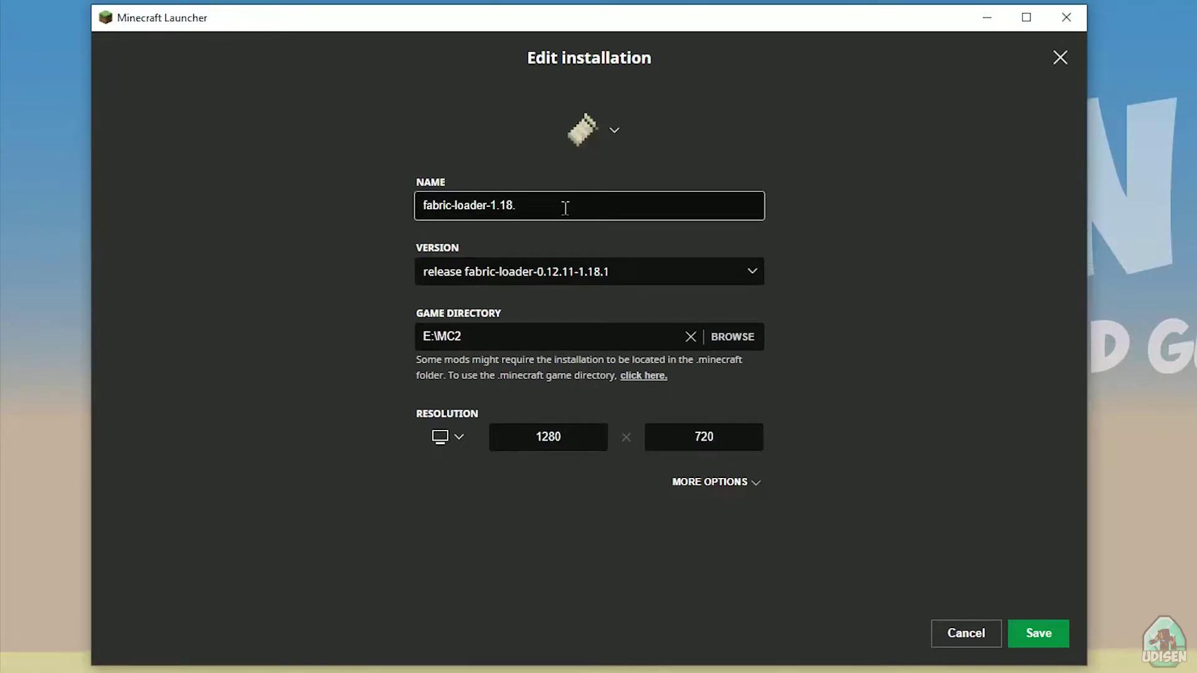
{"action": "left_click", "coordinate": [1057, 633]}
{"action": "left_click", "coordinate": [947, 257]}
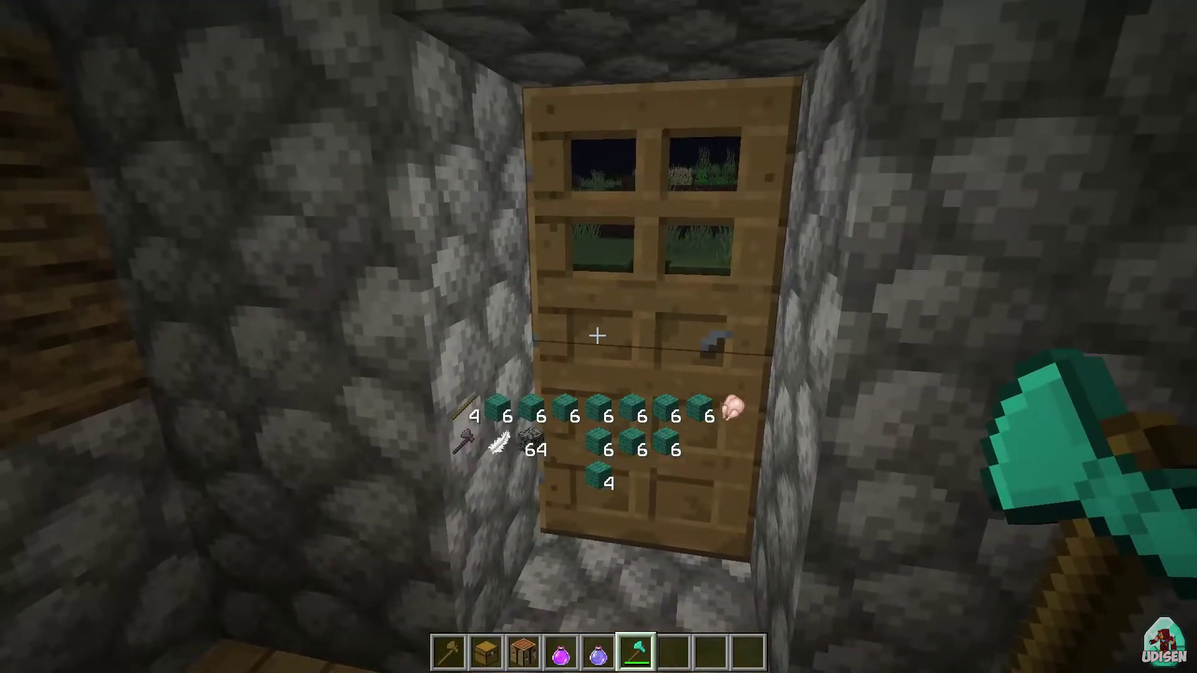
Open the wooden door of the house, and view the player's survival inventory.
{"action": "right_click", "coordinate": [597, 336]}
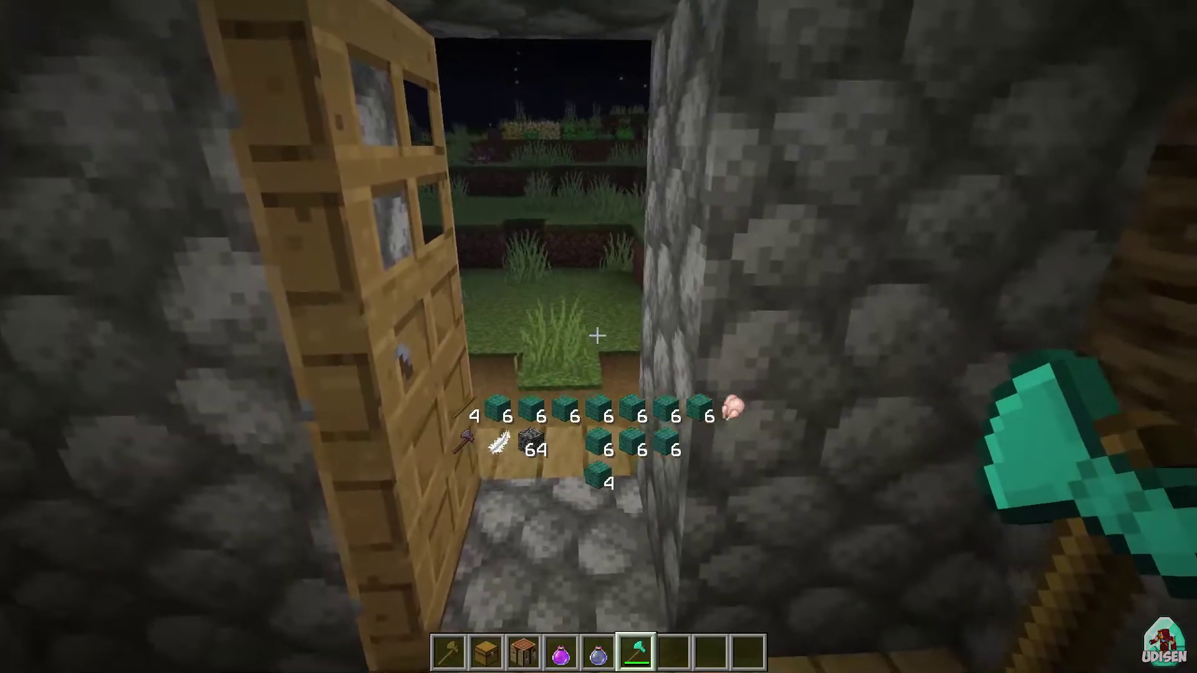
{"action": "key", "text": "e"}
{"action": "left_click", "coordinate": [754, 486]}
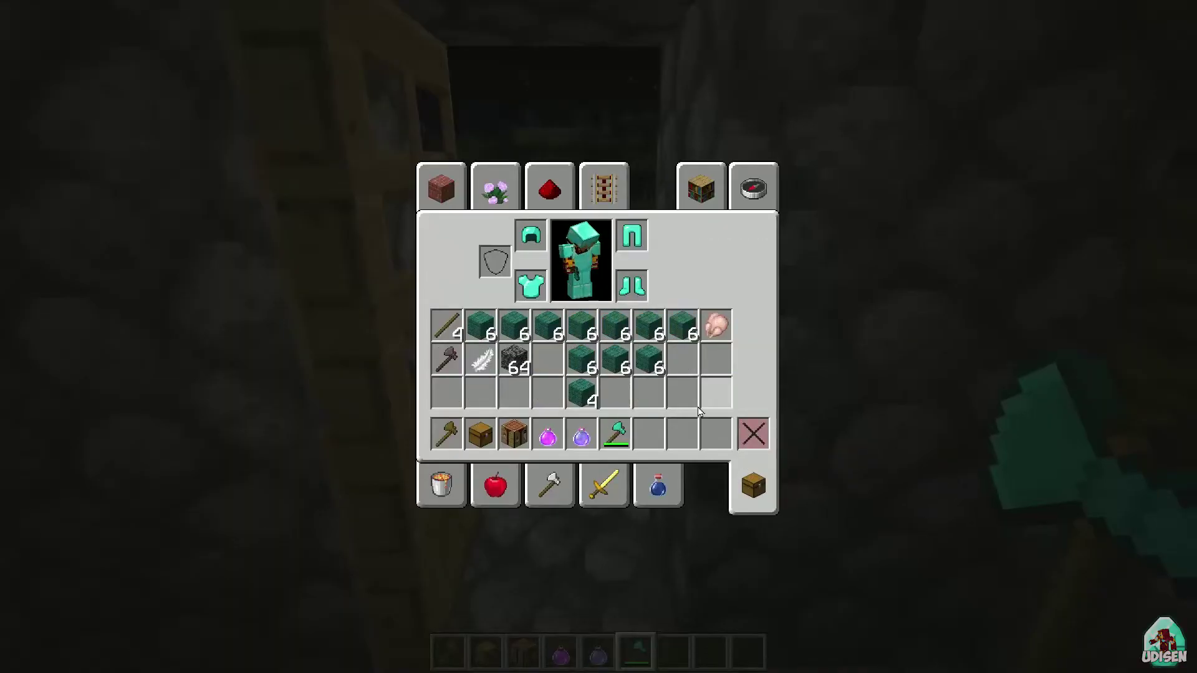
{"action": "key", "text": "e"}
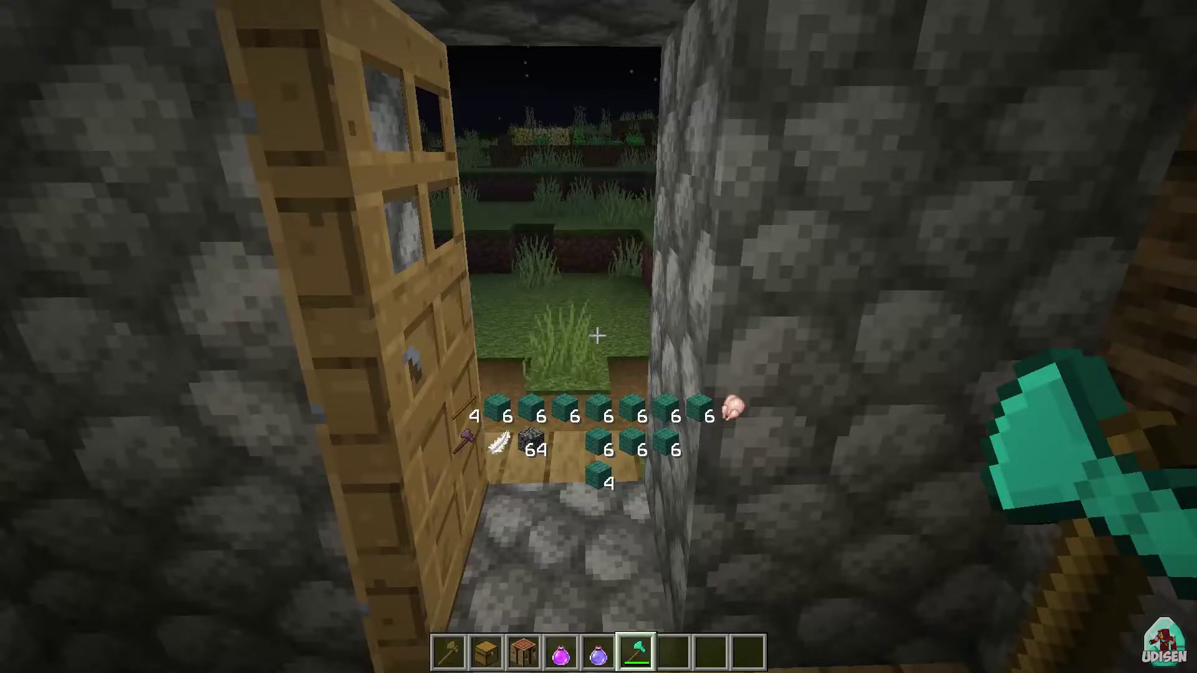
Review the Inventory HUD, Armor HUD and Potion HUD options of the mod.
{"action": "key", "text": "o"}
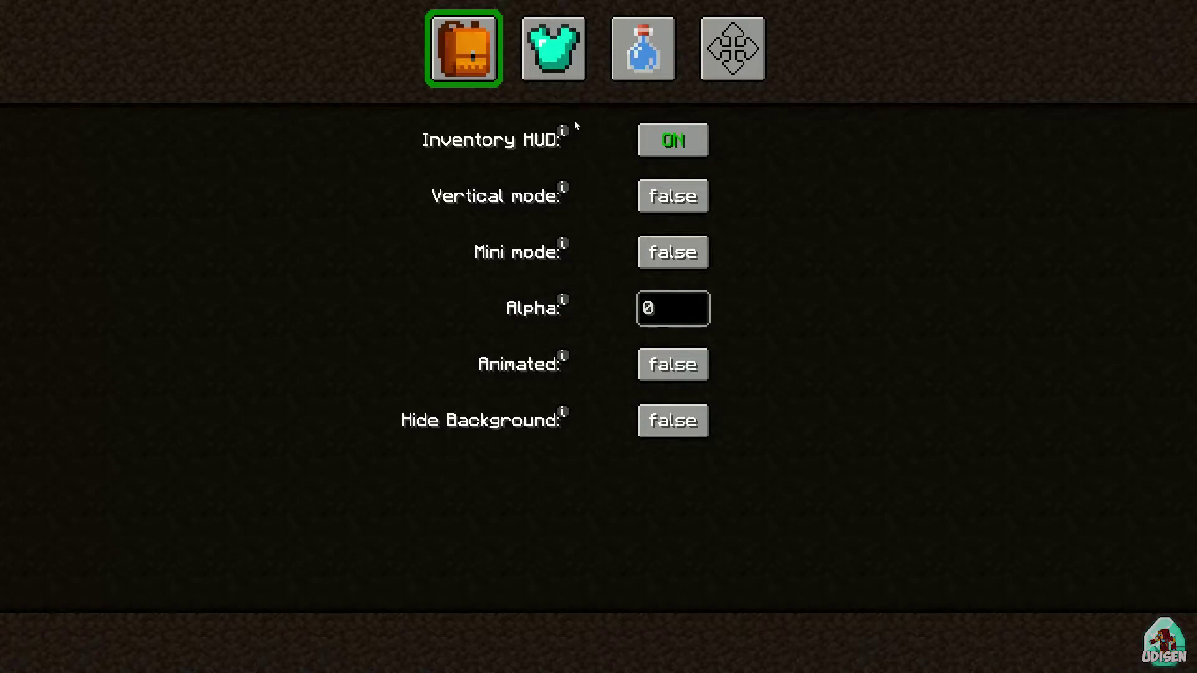
{"action": "left_click", "coordinate": [554, 48]}
{"action": "left_click", "coordinate": [672, 141]}
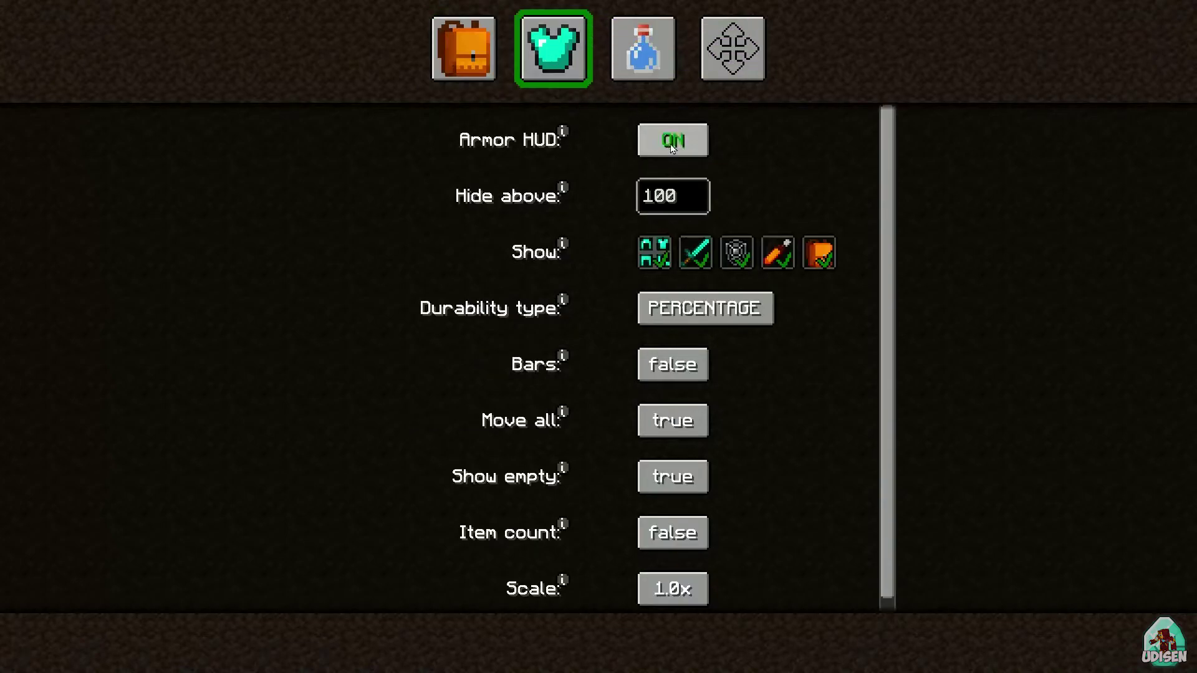
{"action": "left_click", "coordinate": [448, 46]}
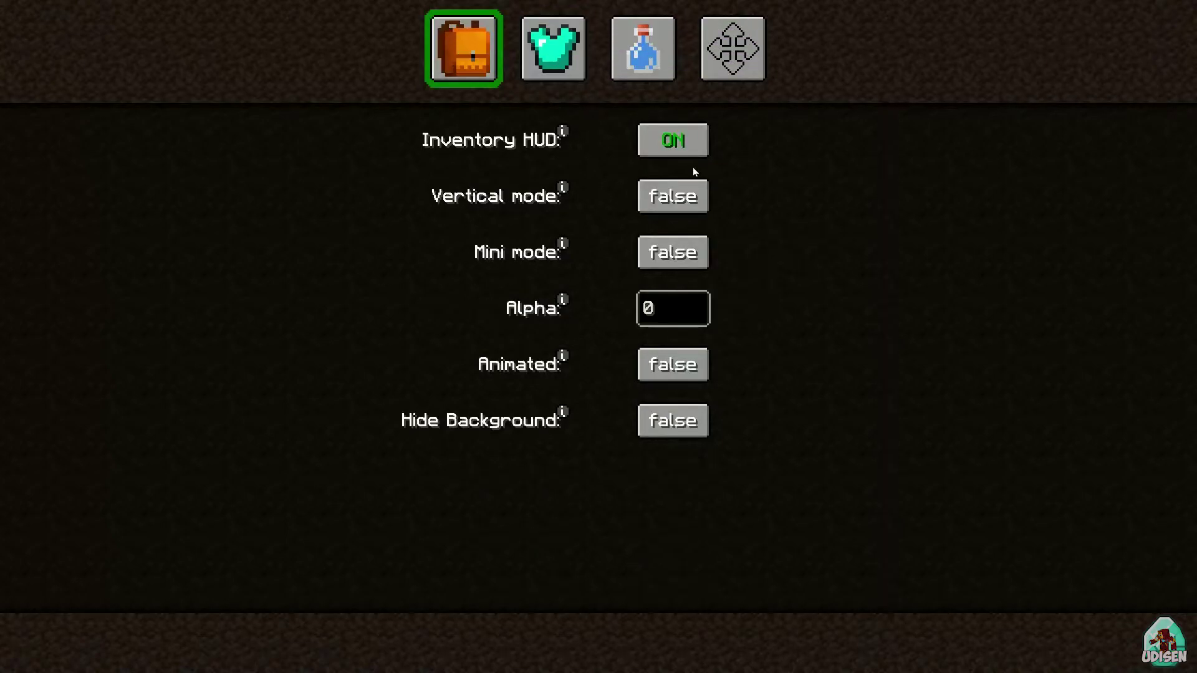
{"action": "left_click", "coordinate": [564, 38]}
{"action": "left_click", "coordinate": [631, 39]}
{"action": "left_click", "coordinate": [653, 136]}
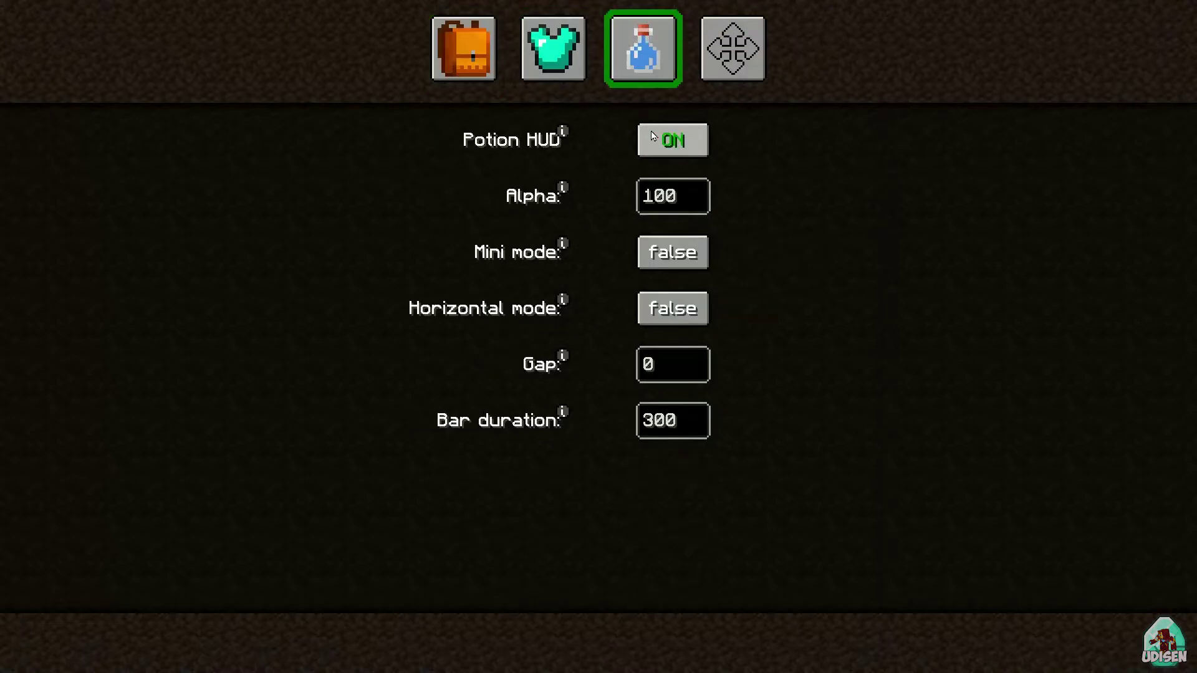
Reposition the HUDs with Potions at the top centre, Inventory just above the hotbar and Armor on the right side, and return to the game.
{"action": "left_click", "coordinate": [720, 51]}
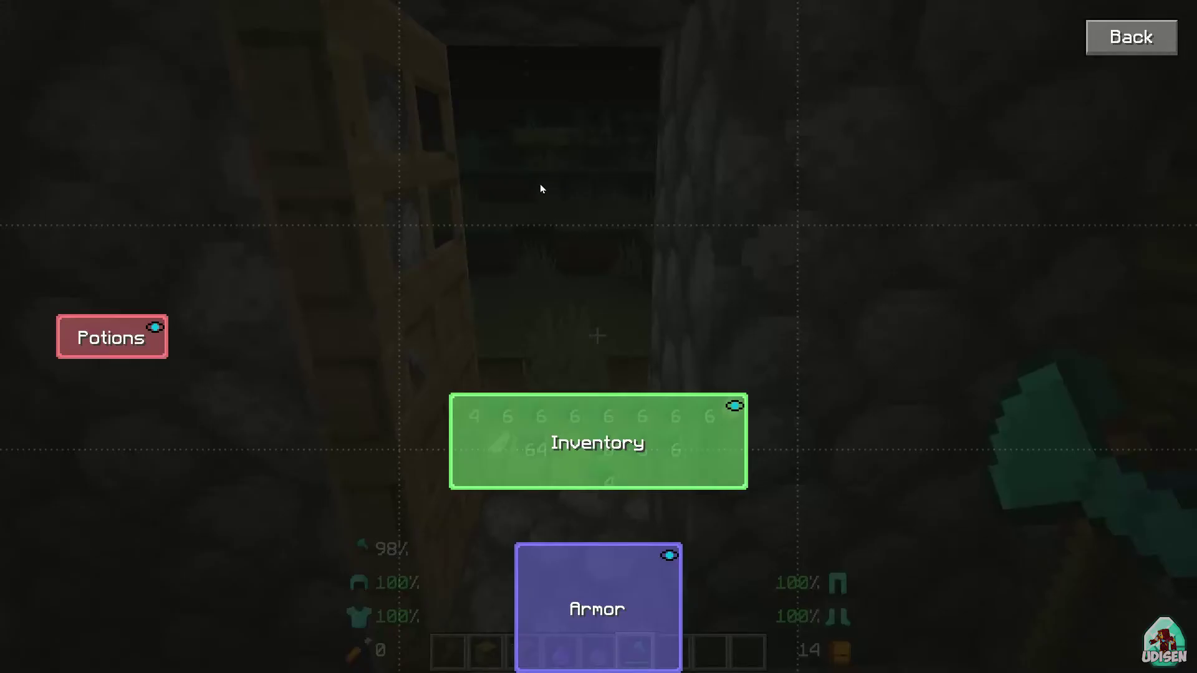
{"action": "left_click_drag", "start_coordinate": [157, 324], "coordinate": [608, 49]}
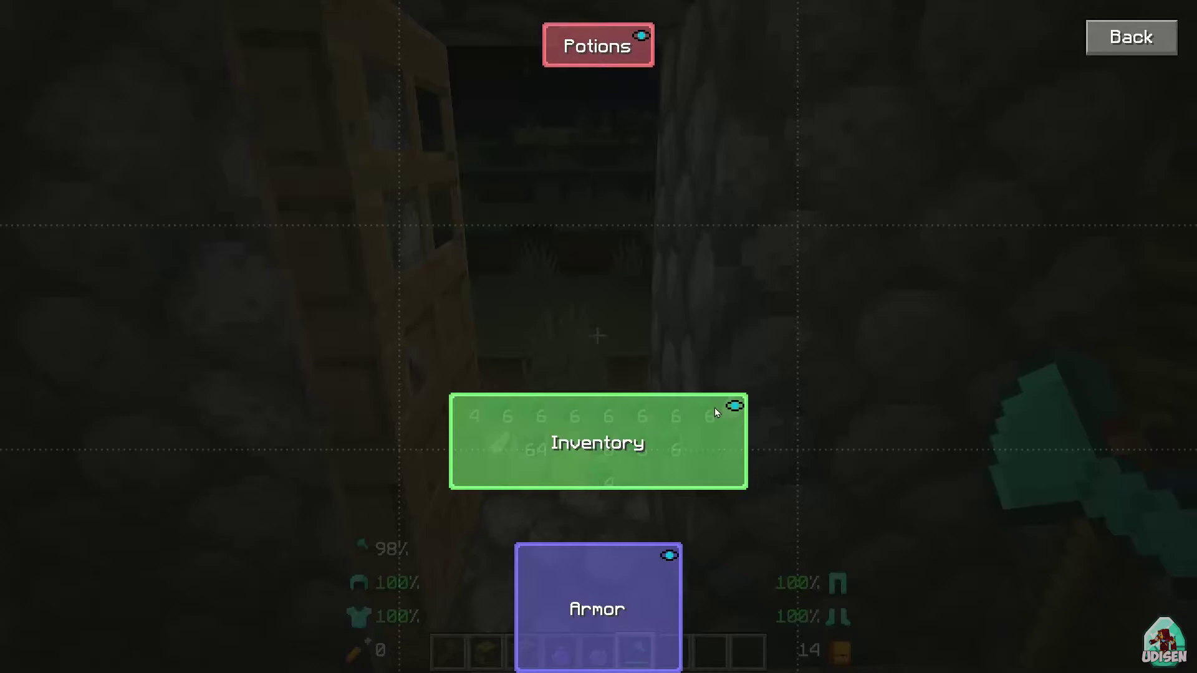
{"action": "left_click_drag", "start_coordinate": [714, 407], "coordinate": [614, 606]}
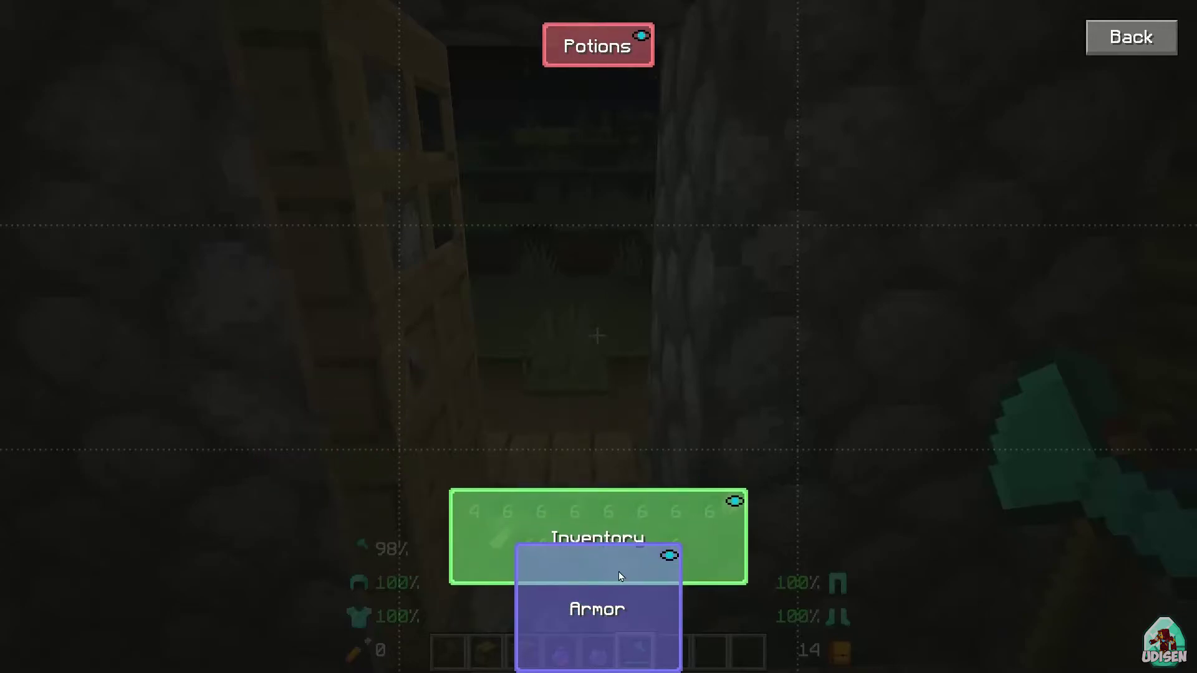
{"action": "left_click_drag", "start_coordinate": [618, 574], "coordinate": [1040, 378]}
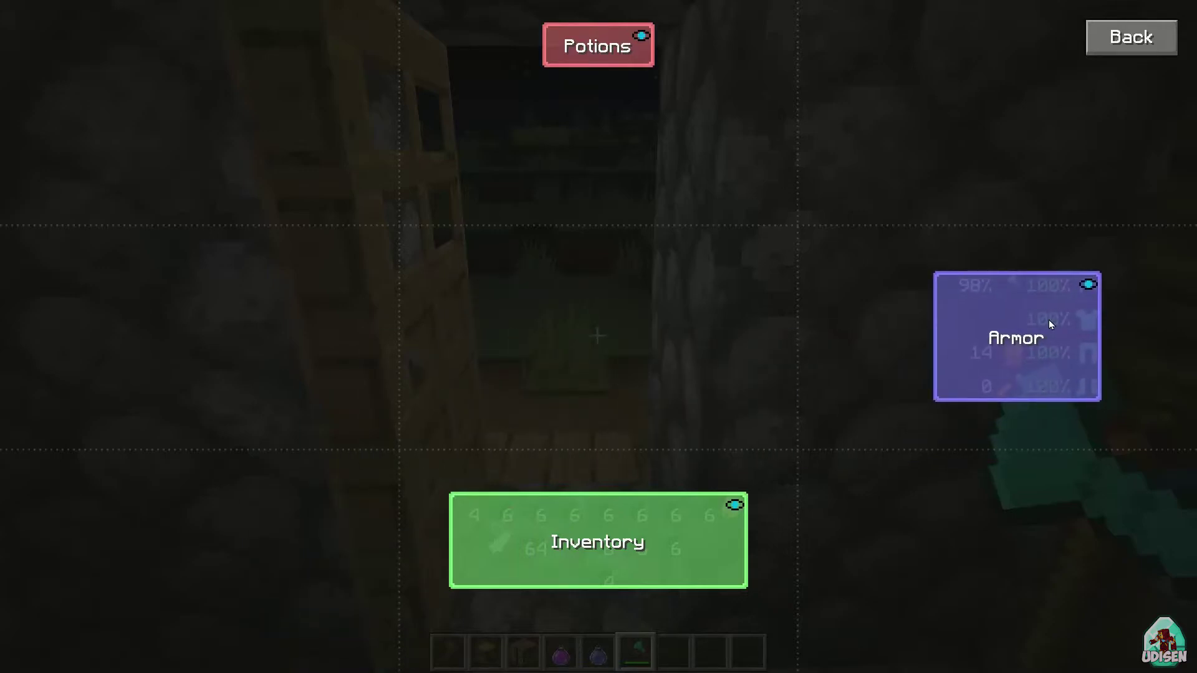
{"action": "left_click", "coordinate": [1120, 47]}
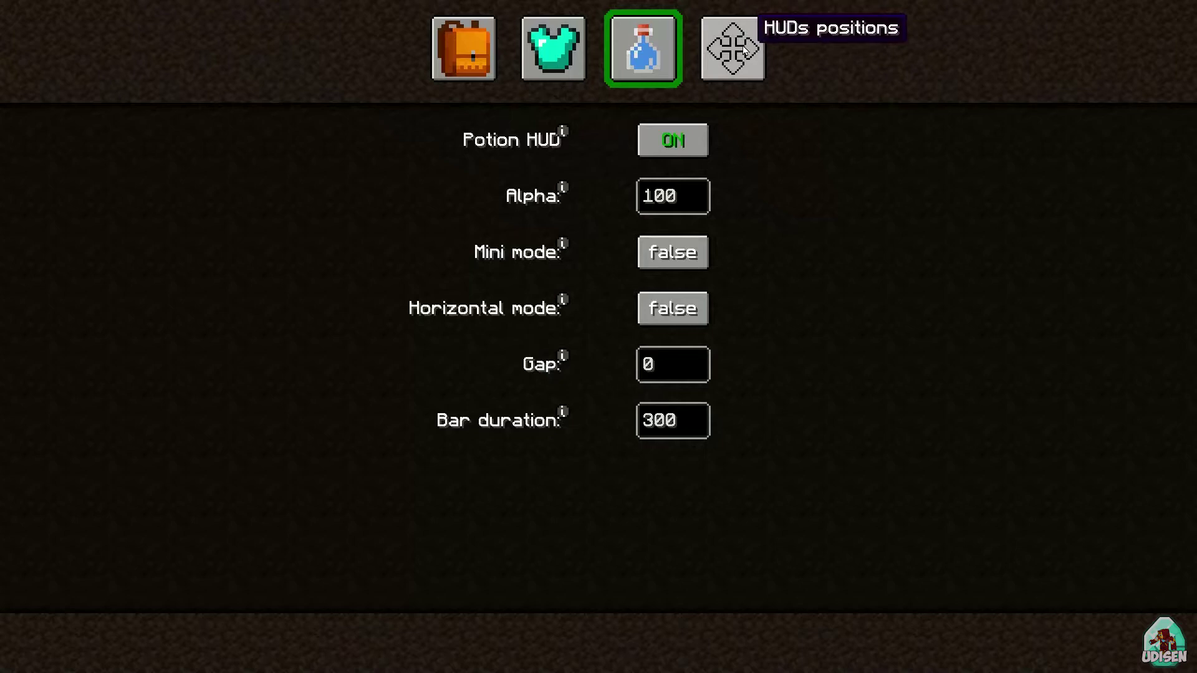
{"action": "key", "text": "Escape"}
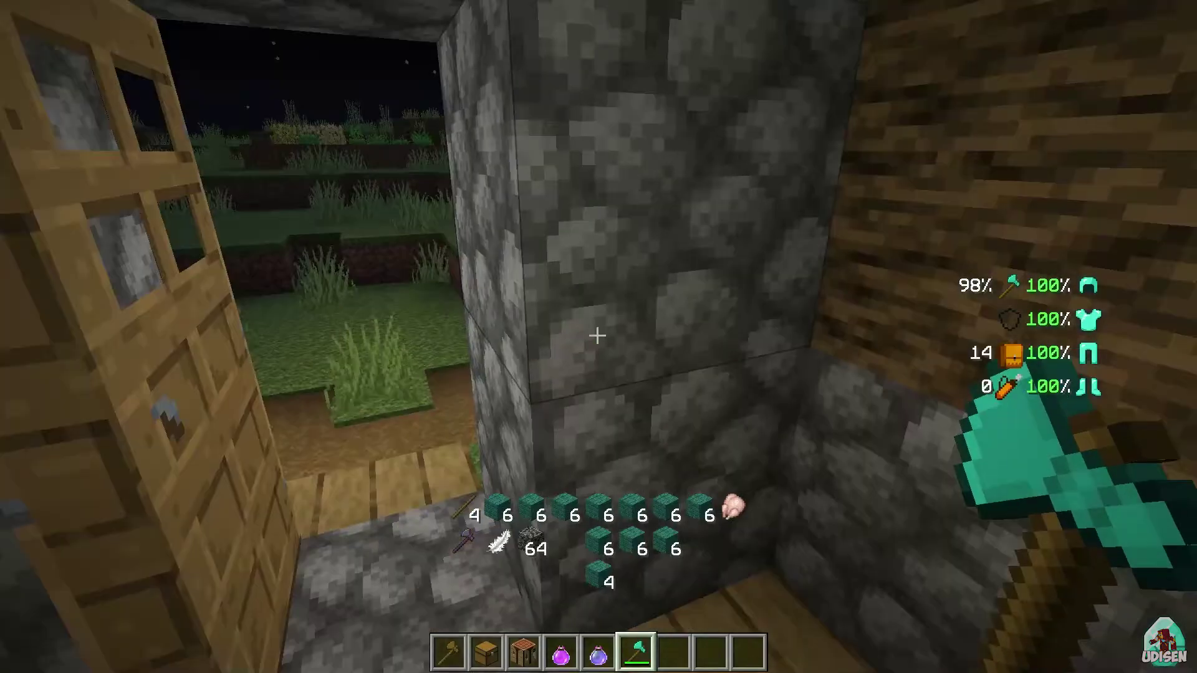
Walk out of the house along the village path and enter the pink-walled house, closing its door.
{"action": "key", "text": "w"}
{"action": "key", "text": "w"}
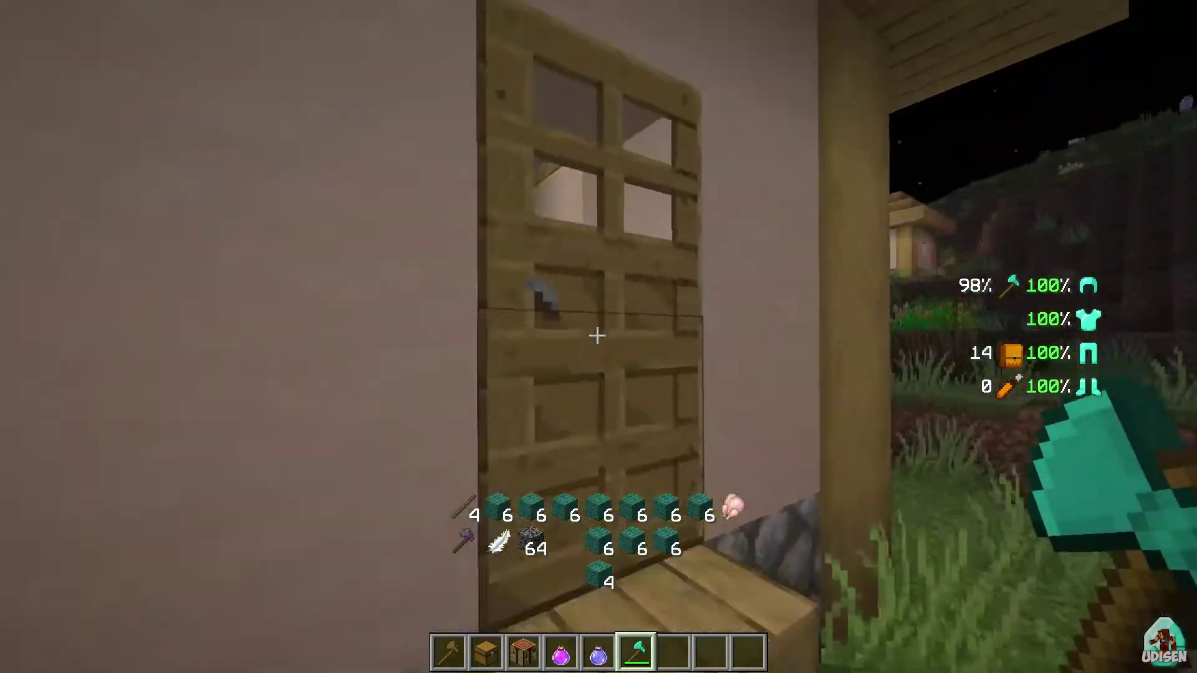
{"action": "right_click", "coordinate": [597, 335]}
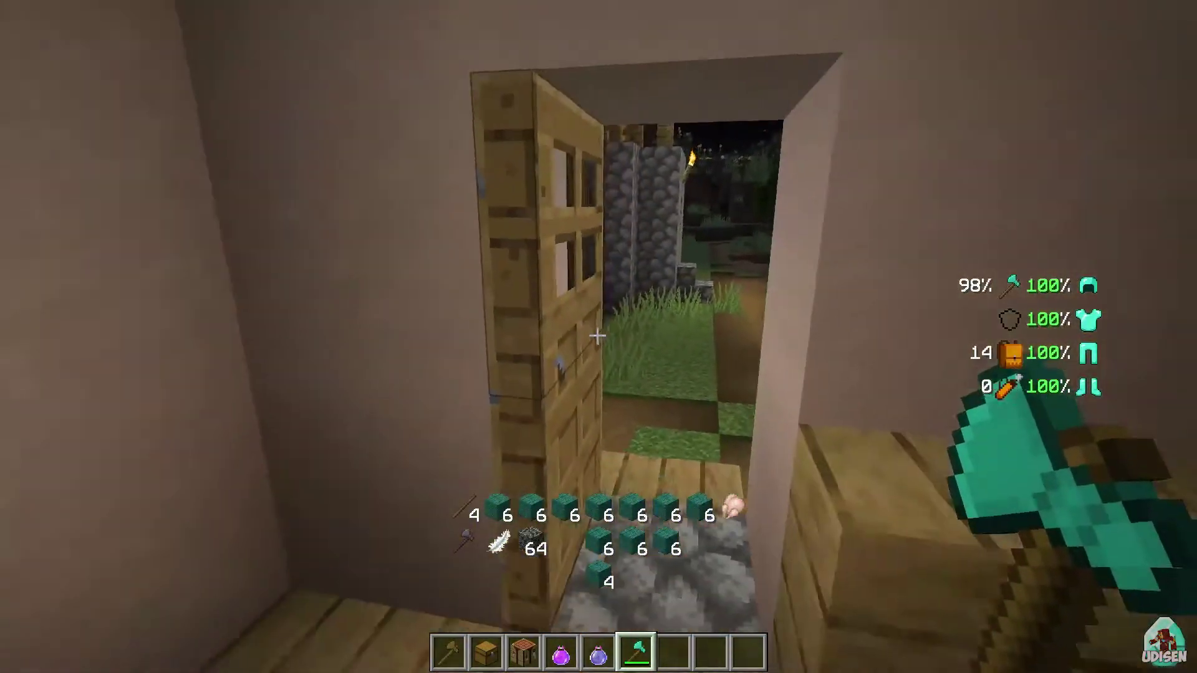
{"action": "right_click", "coordinate": [597, 336]}
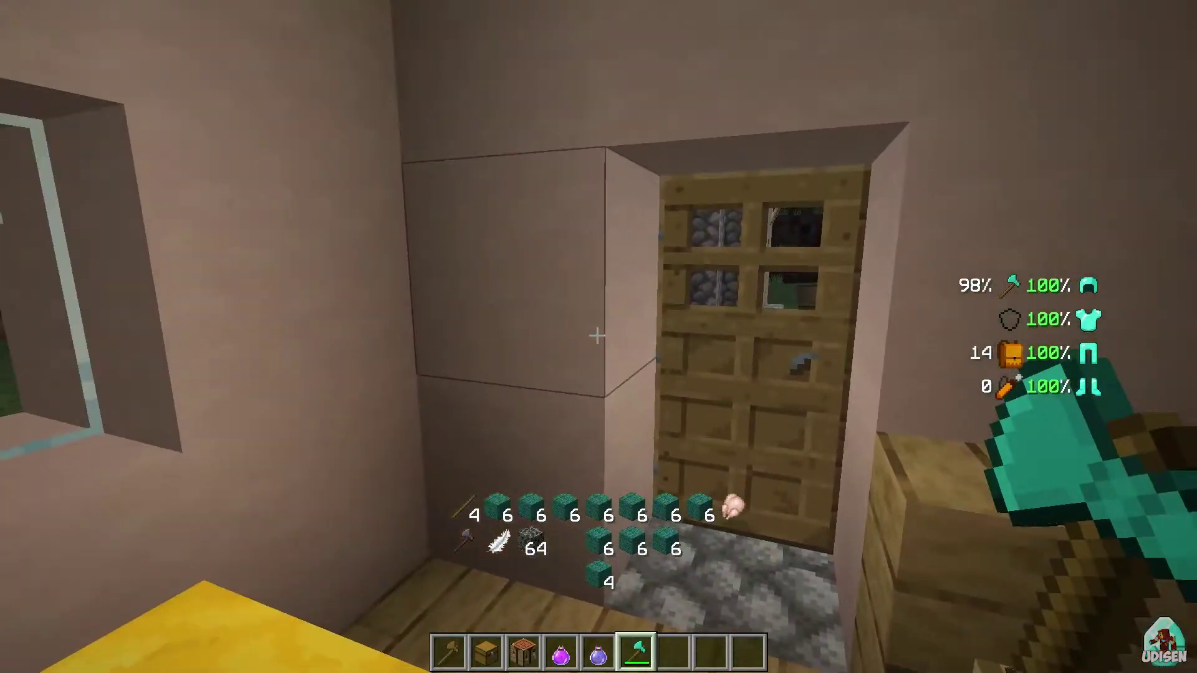
Set the GUI Scale to 4 in the video settings and return to the game.
{"action": "key", "text": "Escape"}
{"action": "left_click", "coordinate": [491, 328]}
{"action": "left_click", "coordinate": [490, 256]}
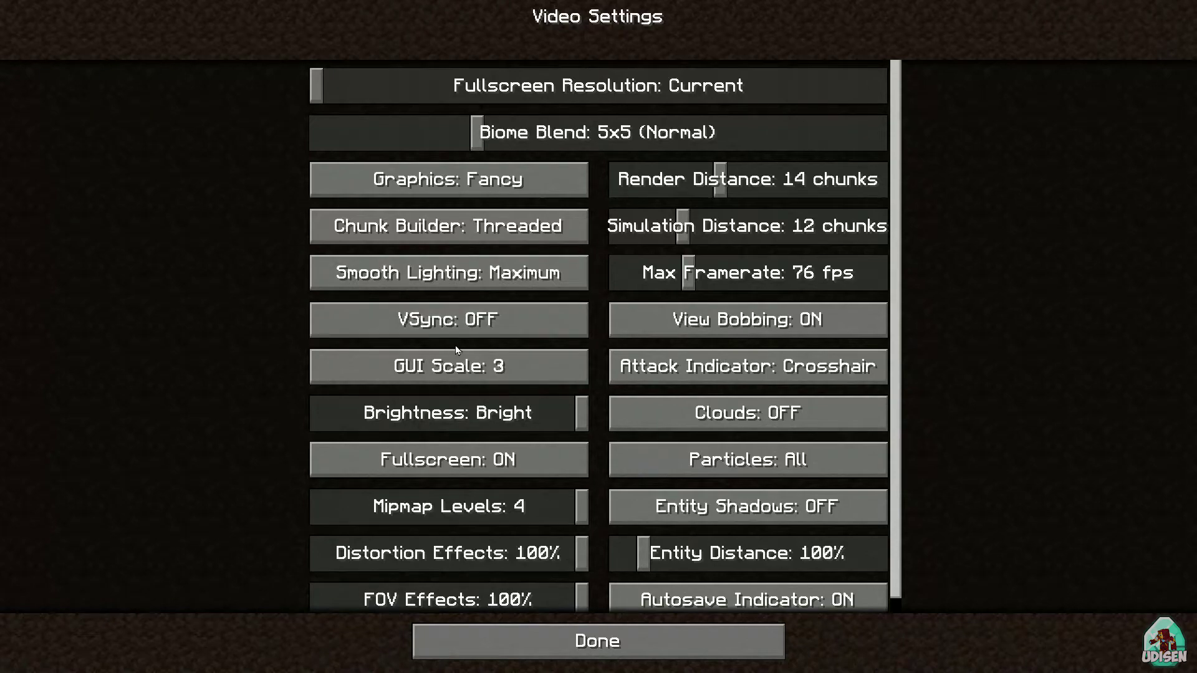
{"action": "left_click", "coordinate": [462, 367]}
{"action": "left_click", "coordinate": [598, 630]}
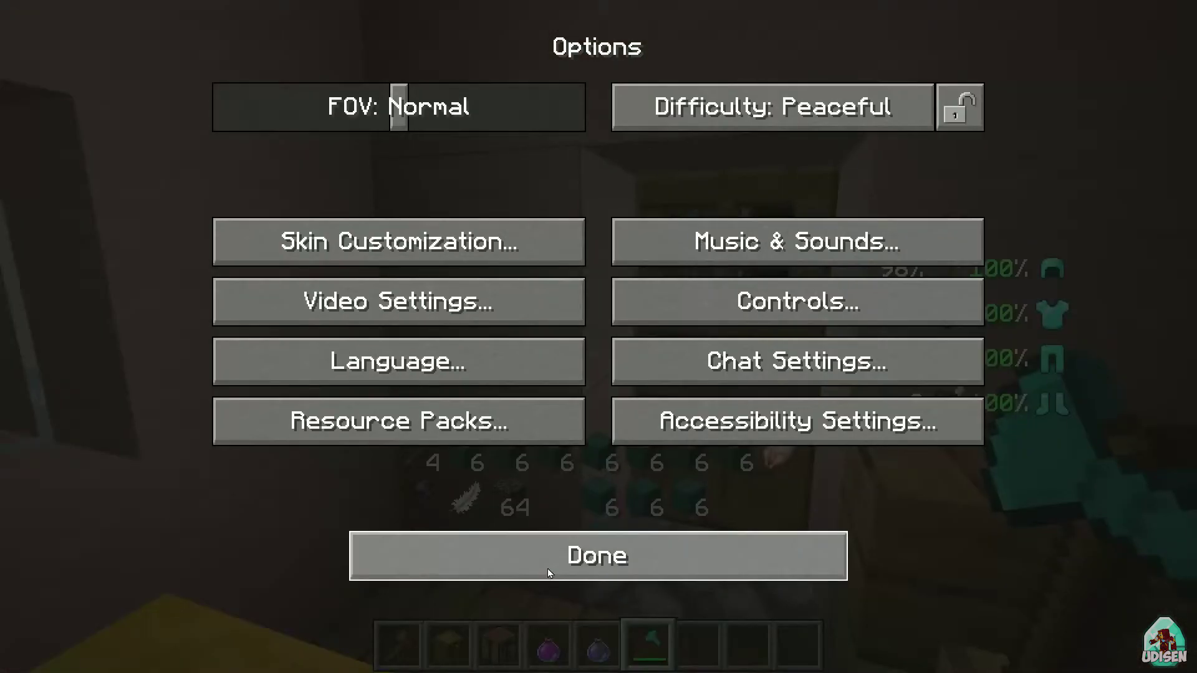
{"action": "left_click", "coordinate": [597, 553]}
{"action": "left_click", "coordinate": [597, 209]}
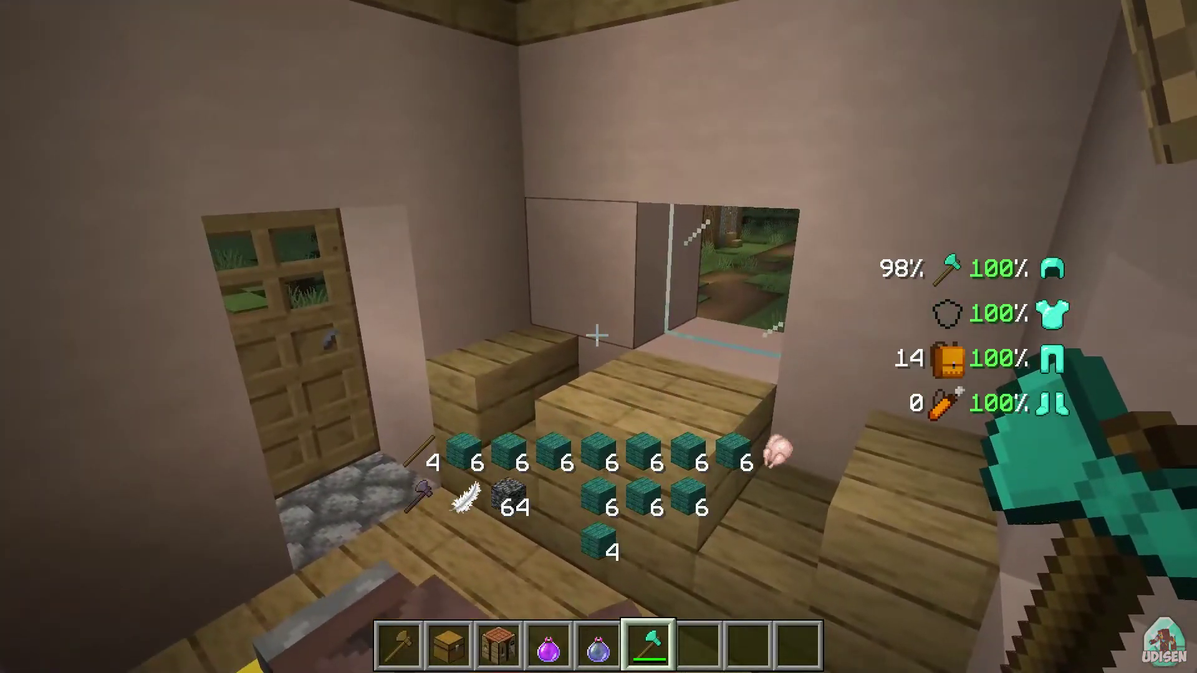
Set the GUI Scale to 3 in the video settings and return to the game.
{"action": "key", "text": "Escape"}
{"action": "left_click", "coordinate": [437, 390]}
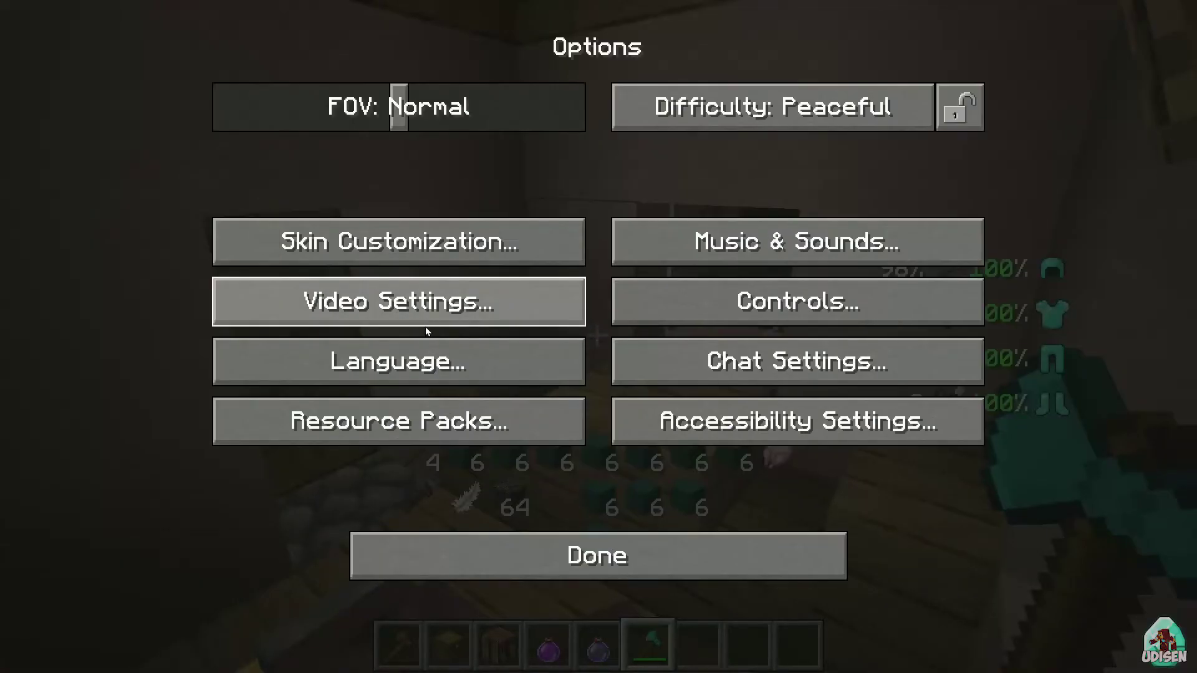
{"action": "left_click", "coordinate": [541, 303]}
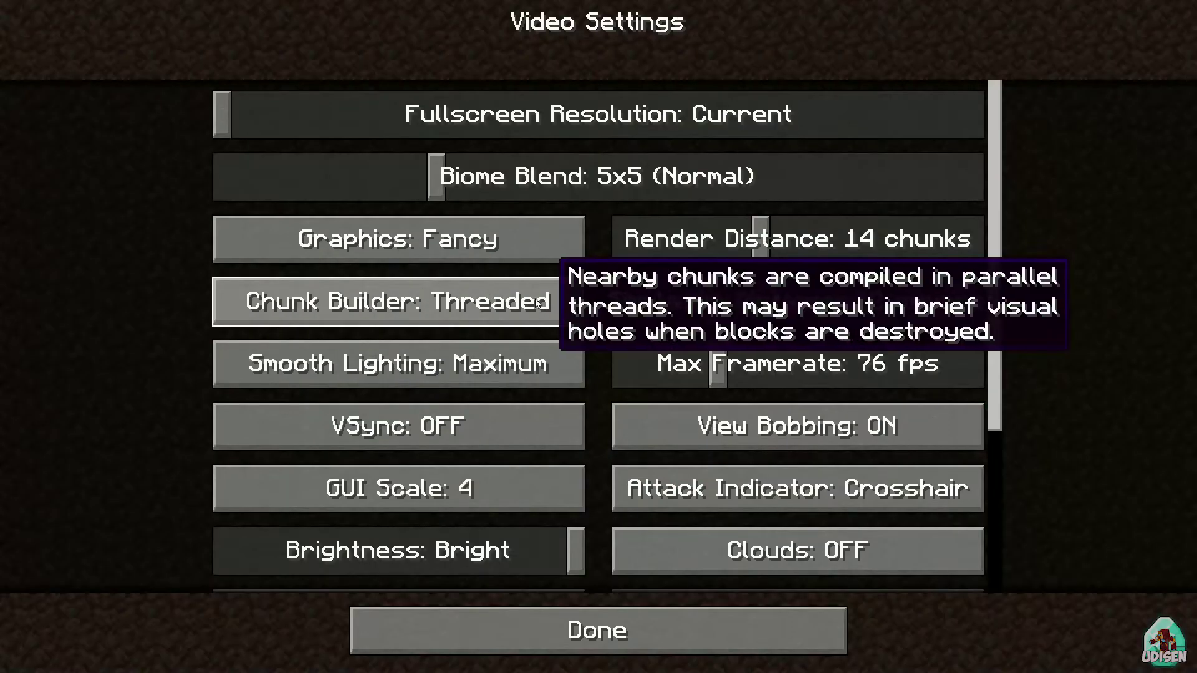
{"action": "left_click", "coordinate": [505, 480]}
{"action": "left_click", "coordinate": [493, 437]}
{"action": "left_click", "coordinate": [496, 490]}
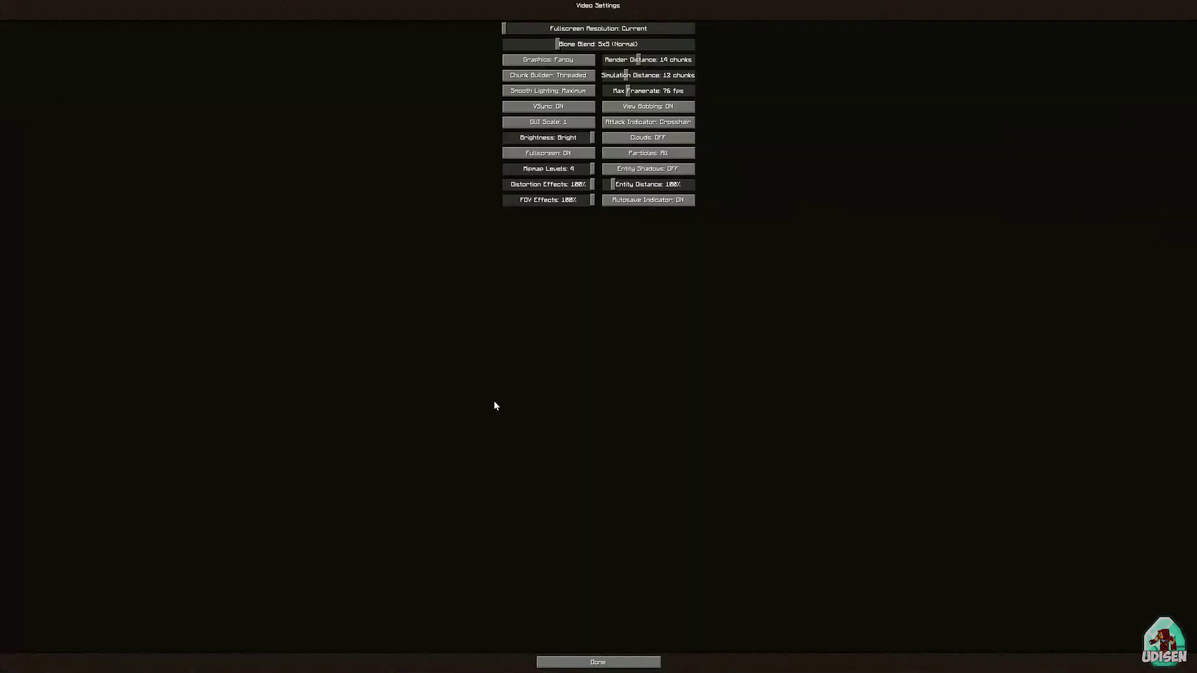
{"action": "left_click", "coordinate": [533, 122]}
{"action": "left_click", "coordinate": [539, 212]}
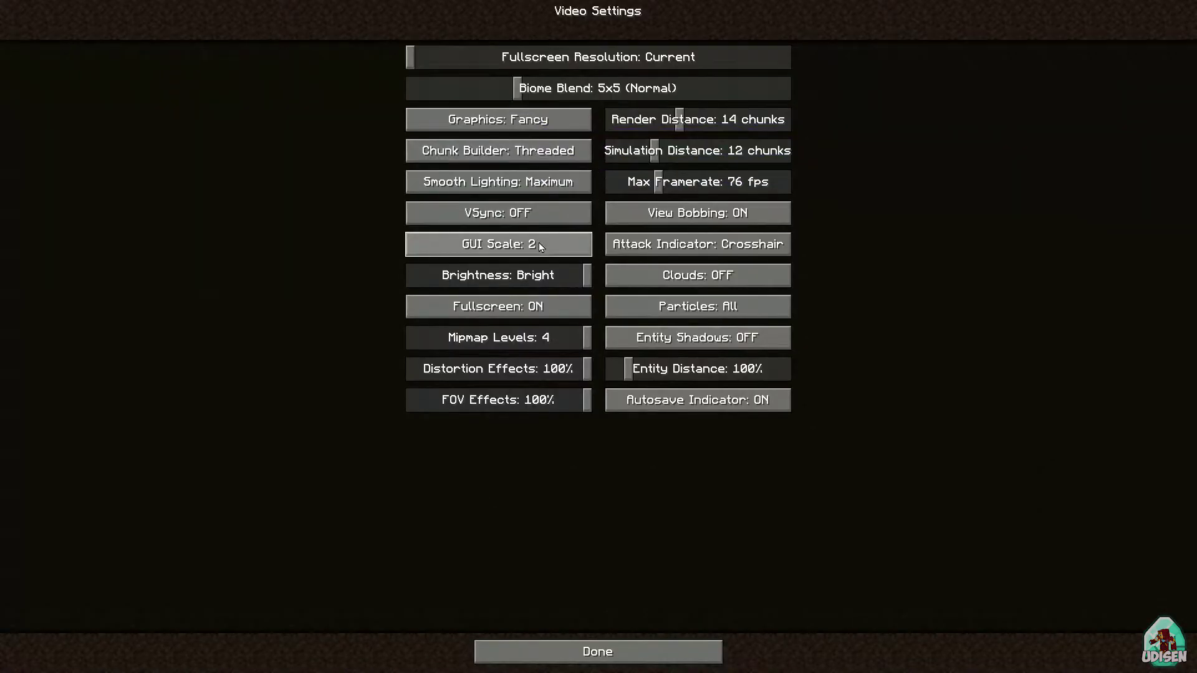
{"action": "left_click", "coordinate": [539, 241]}
{"action": "left_click", "coordinate": [644, 640]}
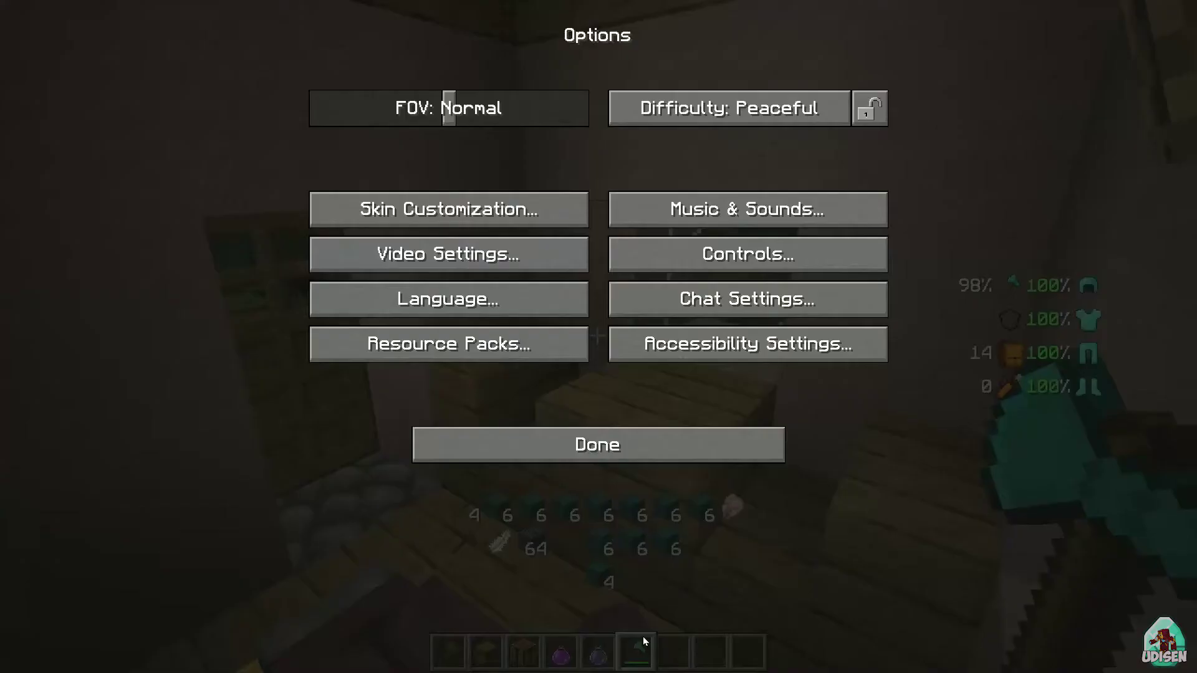
{"action": "left_click", "coordinate": [581, 457]}
{"action": "left_click", "coordinate": [576, 196]}
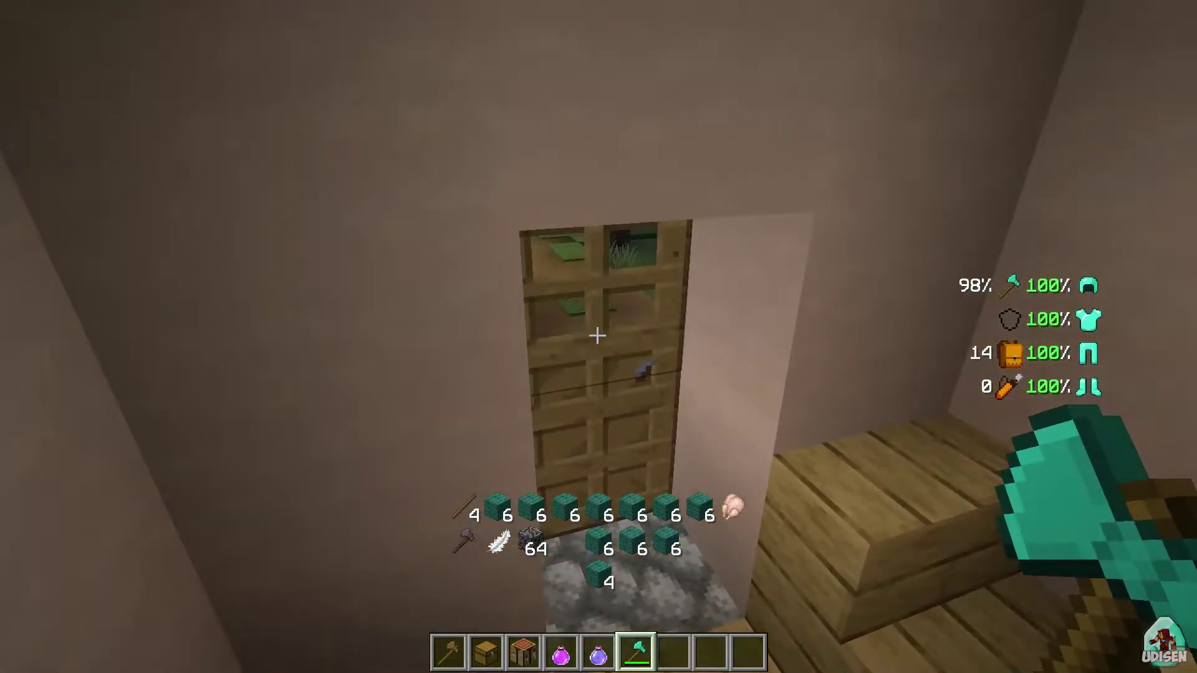
Move one stack of six teal blocks from the inventory's first row to its lowest row and close the inventory.
{"action": "key", "text": "e"}
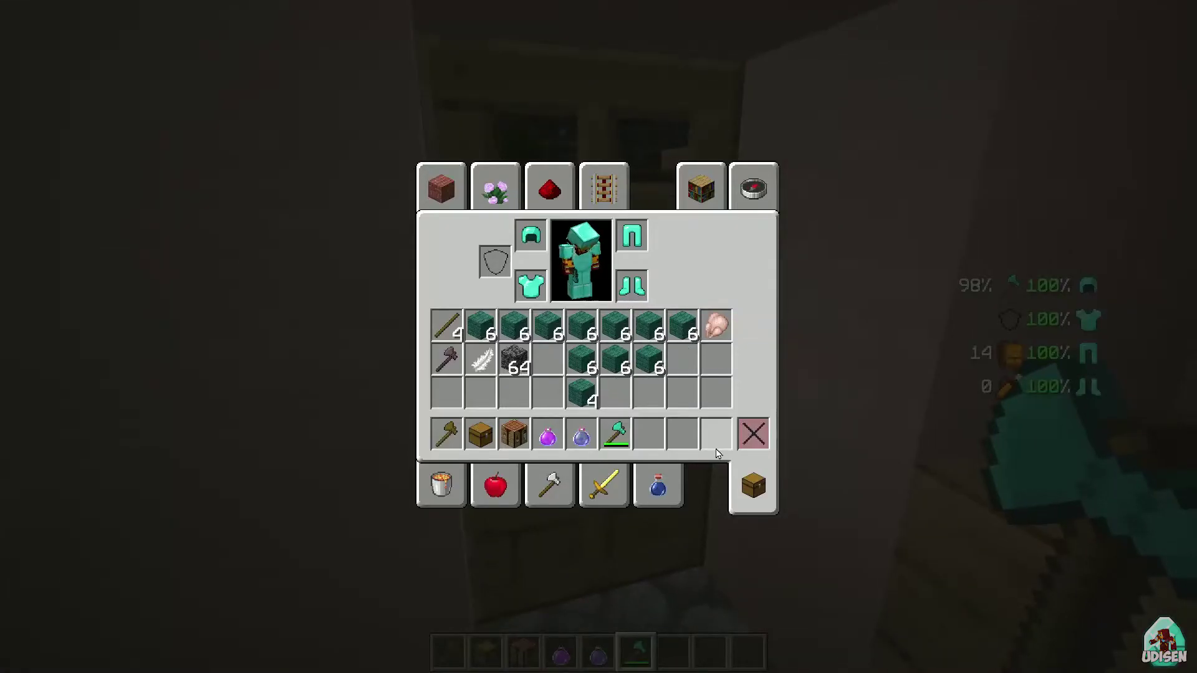
{"action": "left_click", "coordinate": [649, 324]}
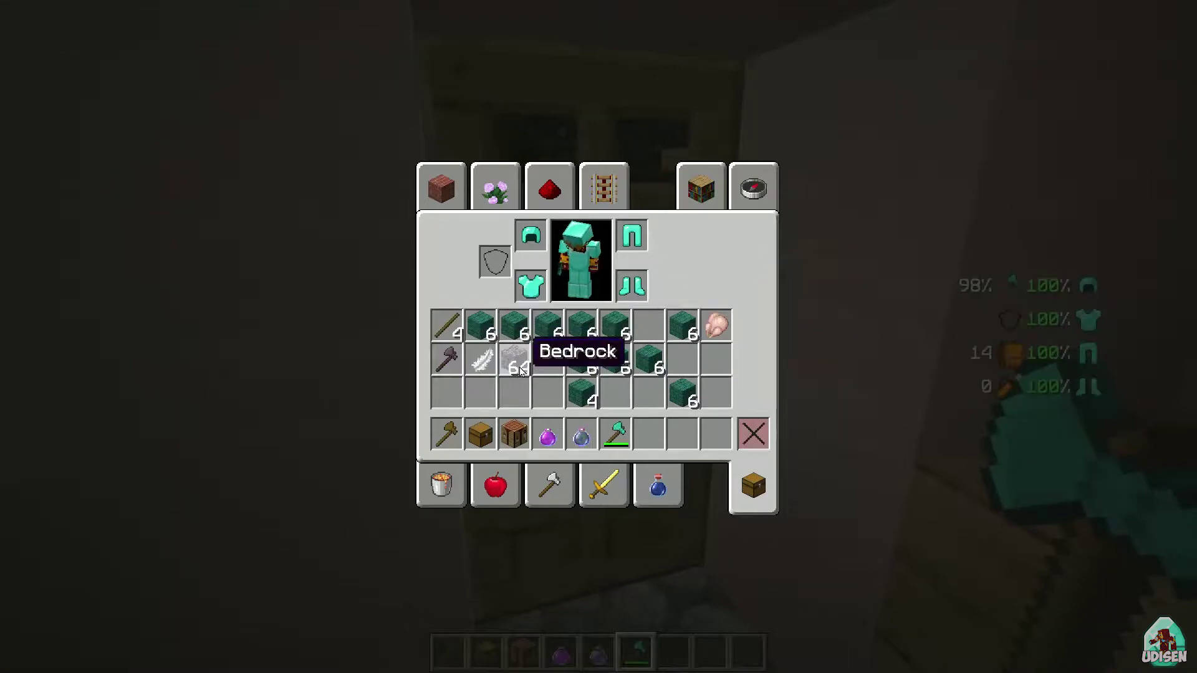
{"action": "key", "text": "e"}
Leave the pink-walled house and walk along the village path into the wooden house with the sleeping villager.
{"action": "right_click", "coordinate": [598, 337]}
{"action": "key", "text": "w"}
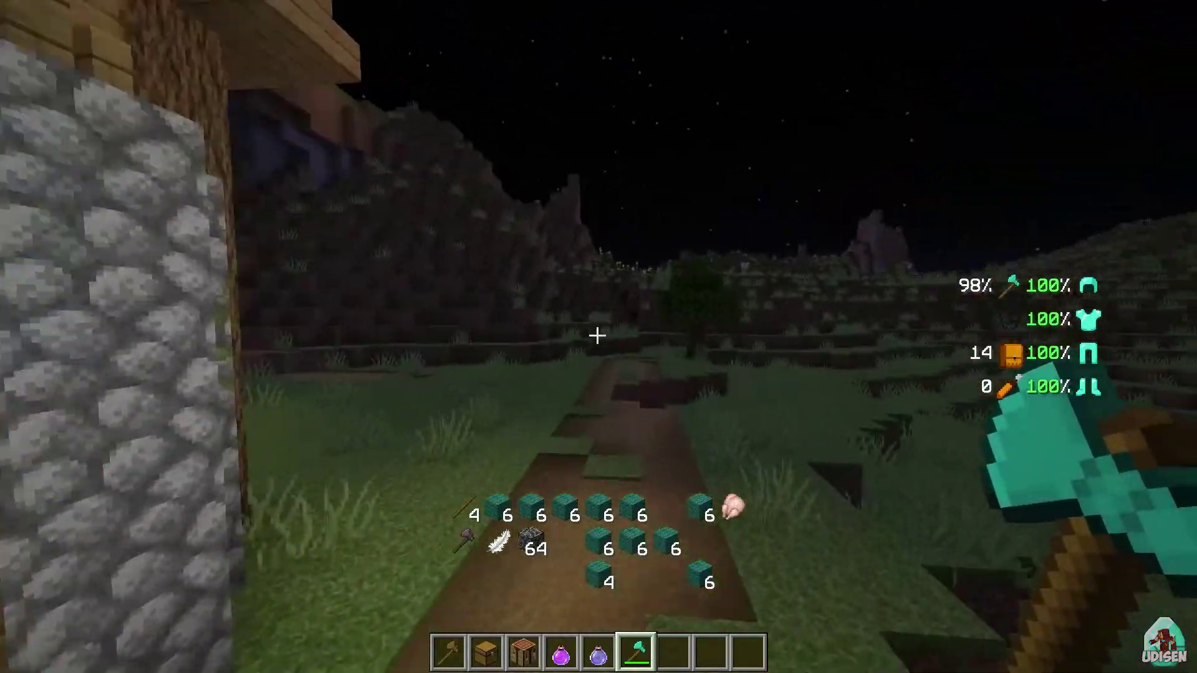
{"action": "key", "text": "w"}
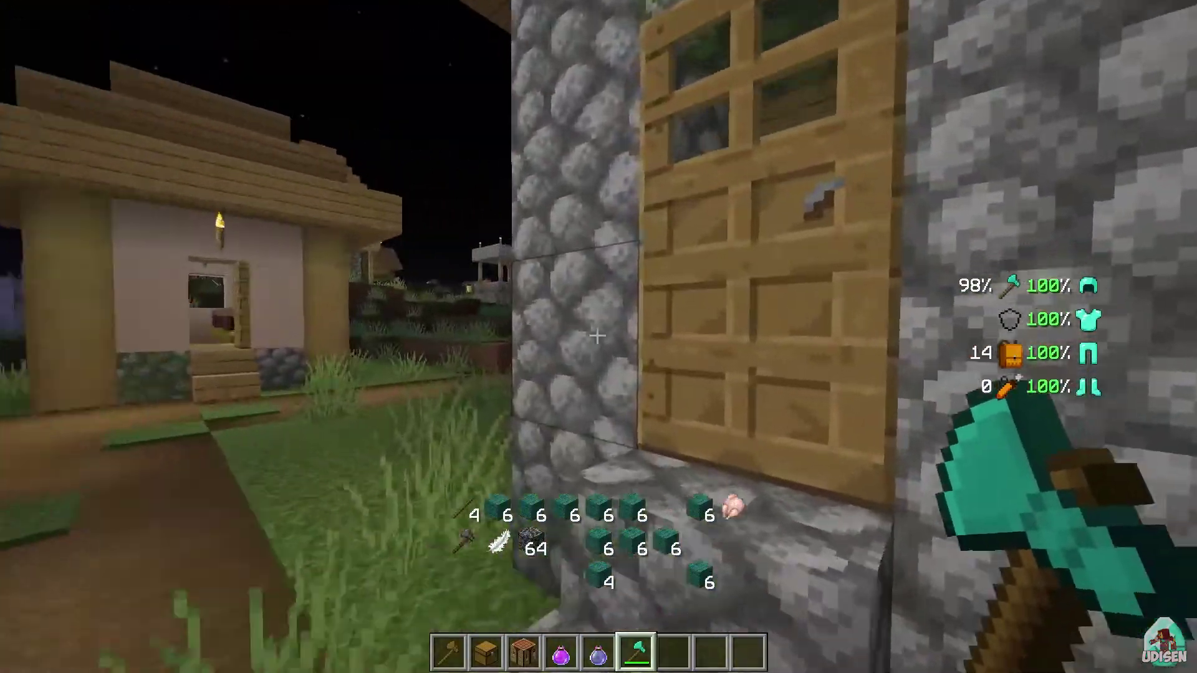
{"action": "right_click", "coordinate": [598, 337]}
{"action": "key", "text": "w"}
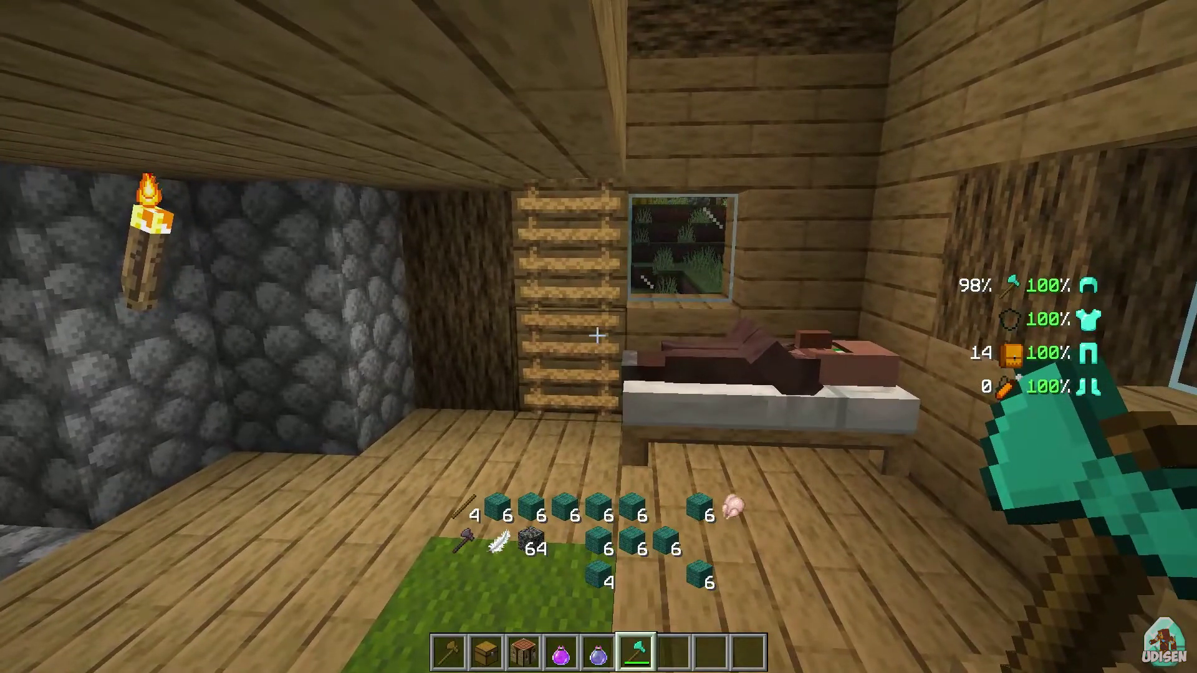
Climb the house's ladder, go through the upper door onto the balcony and glance at the inventory.
{"action": "key", "text": "w"}
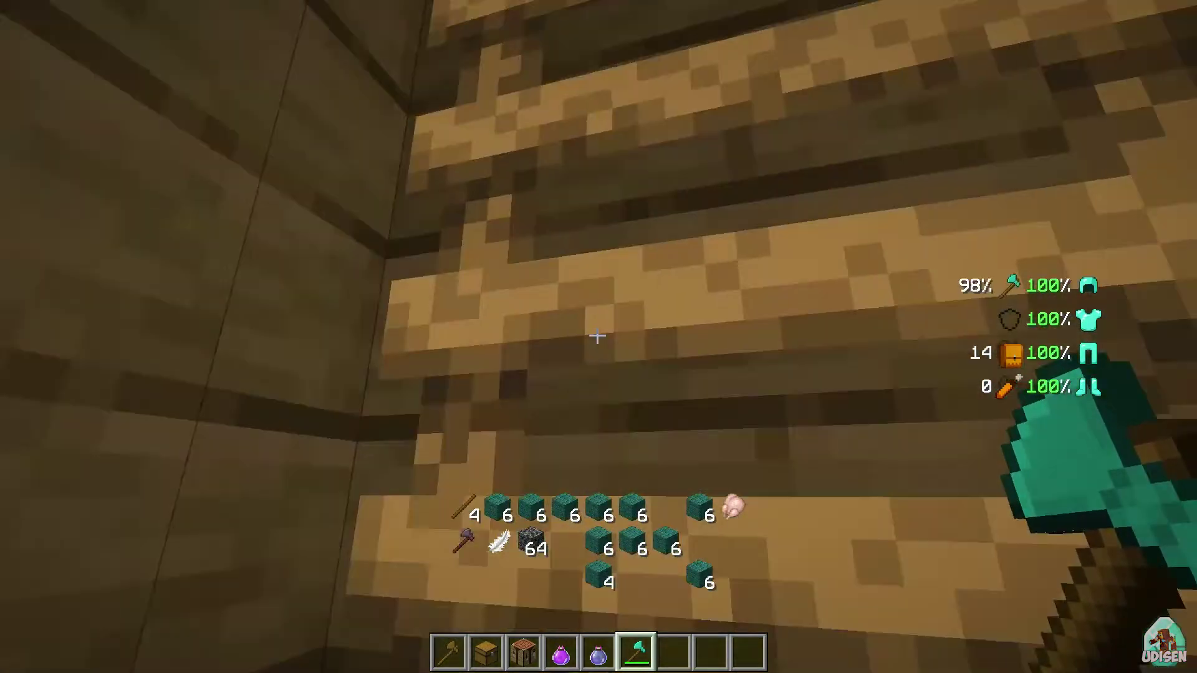
{"action": "key", "text": "w"}
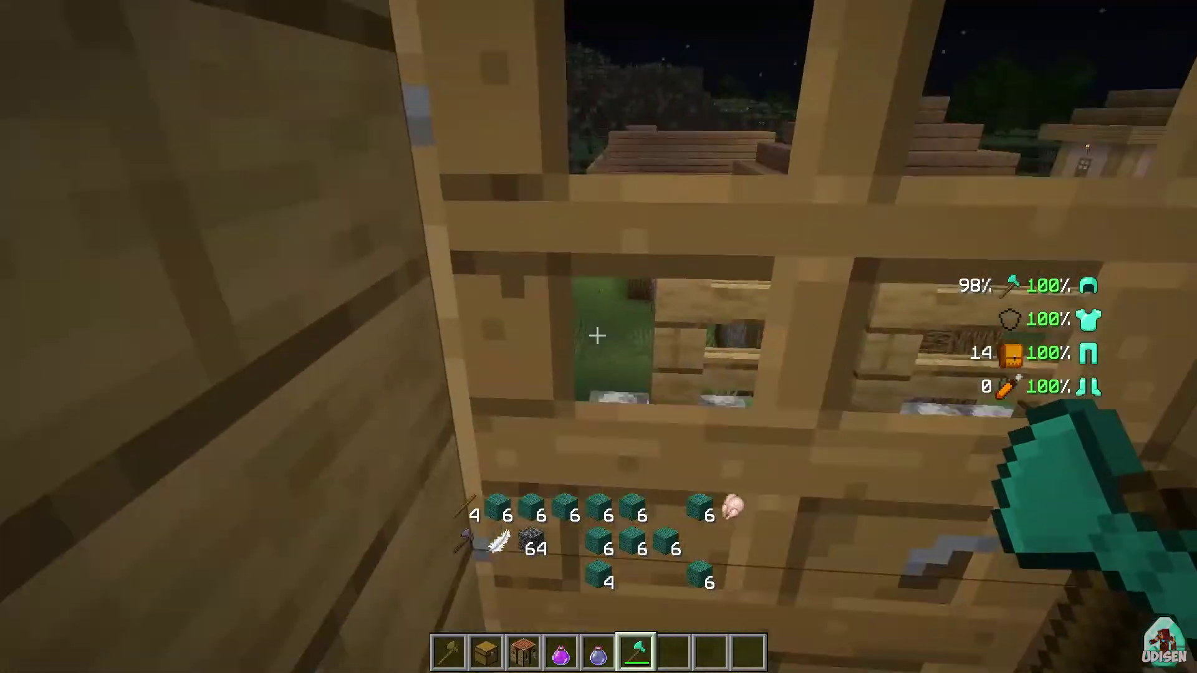
{"action": "right_click", "coordinate": [597, 336]}
{"action": "key", "text": "e"}
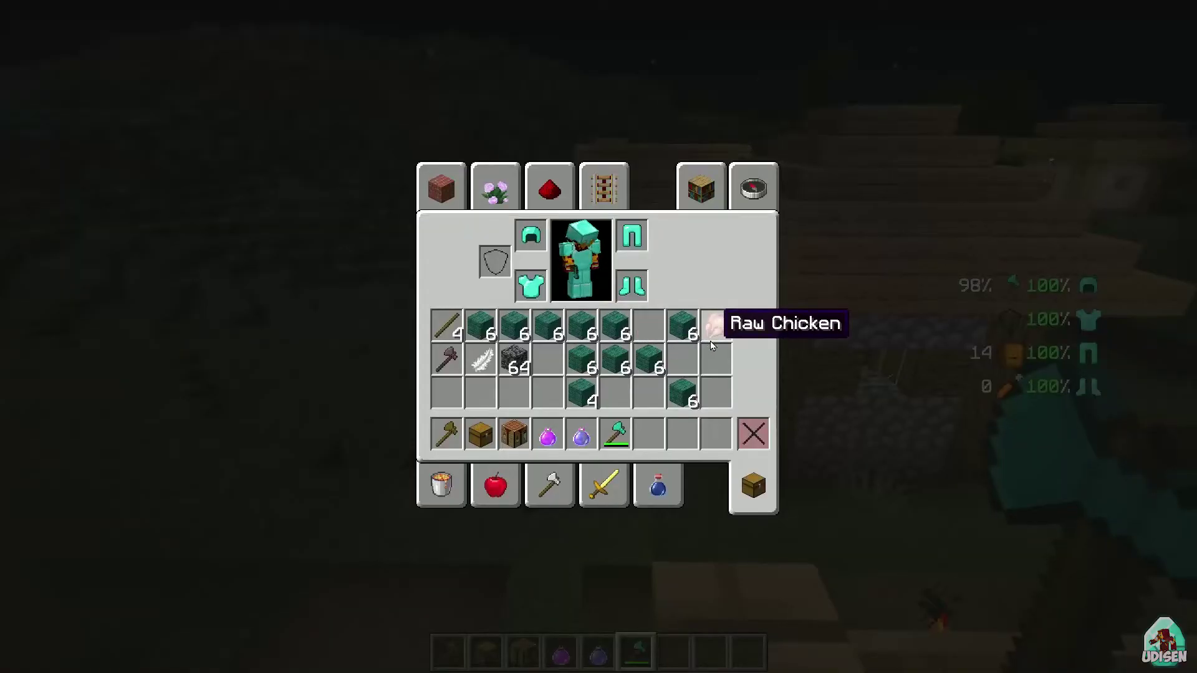
{"action": "key", "text": "e"}
Throw the Lingering Potion of Poison onto the balcony floor to apply its effect to the player.
{"action": "key", "text": "5"}
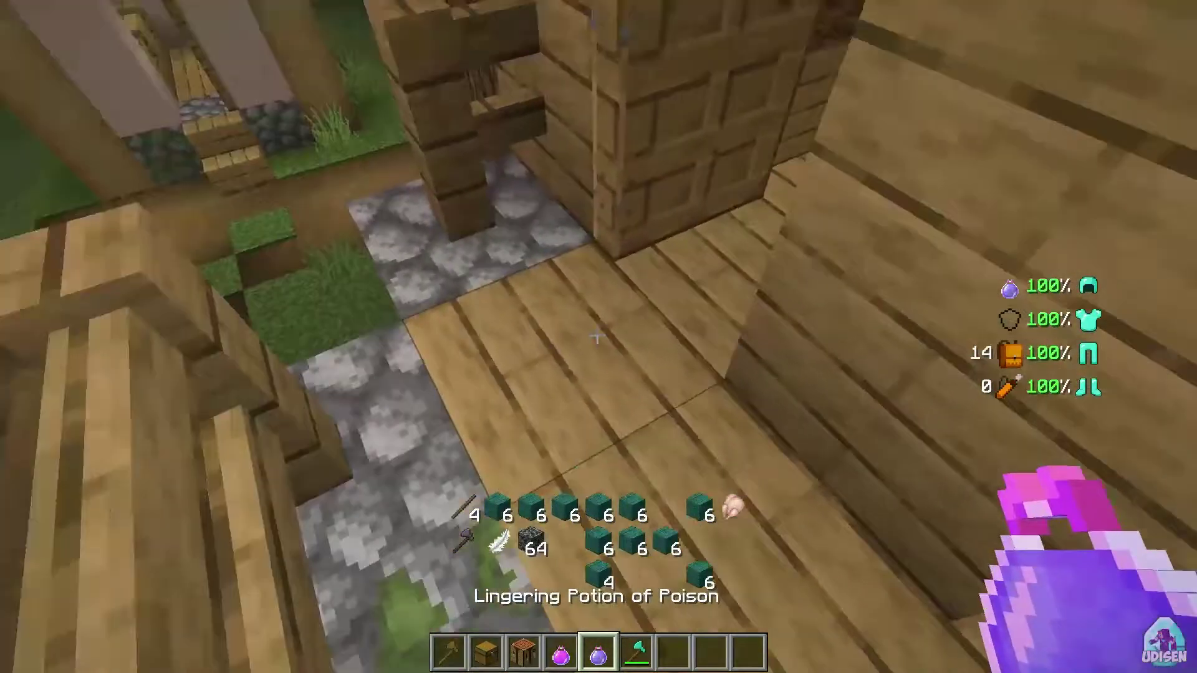
{"action": "right_click", "coordinate": [597, 337]}
{"action": "key", "text": "s"}
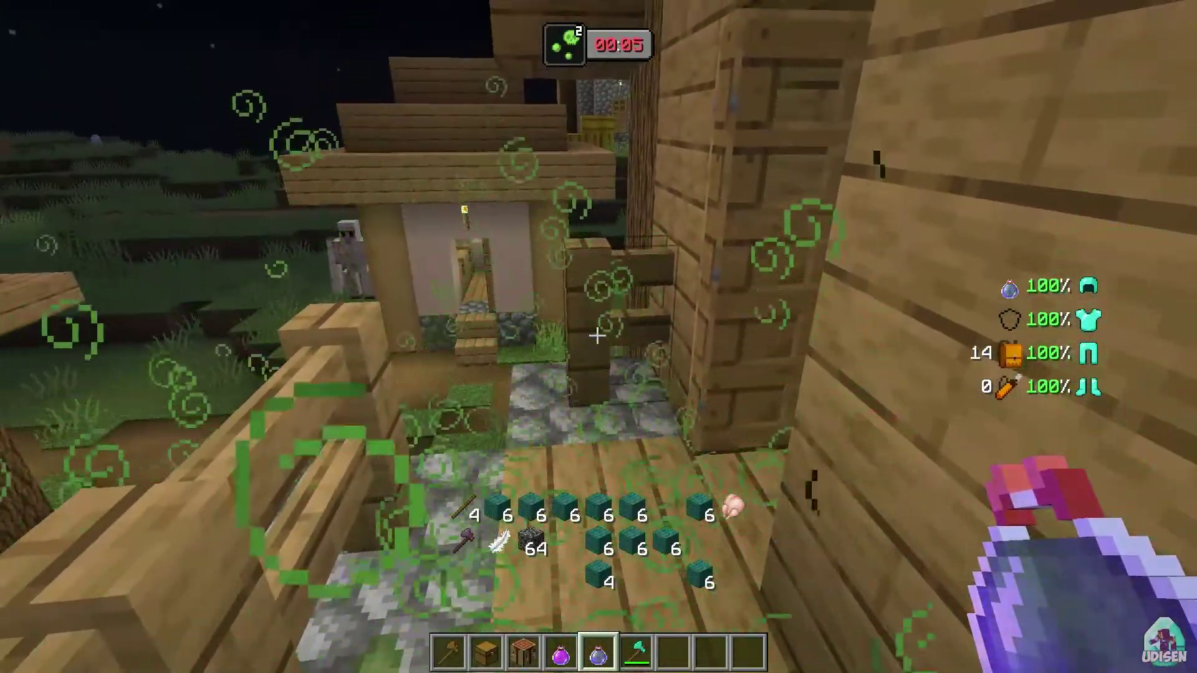
Throw the Lingering Potion of Regeneration onto the balcony floor to add a second effect.
{"action": "key", "text": "4"}
{"action": "key", "text": "2"}
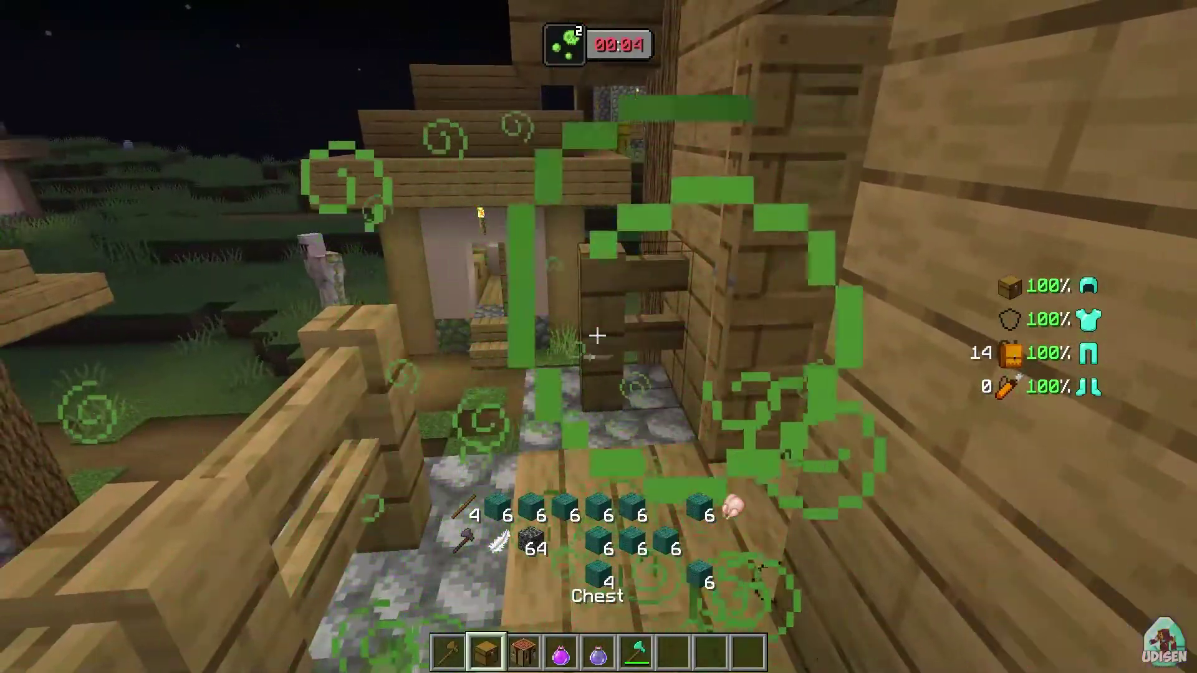
{"action": "key", "text": "3"}
{"action": "key", "text": "4"}
{"action": "right_click", "coordinate": [597, 337]}
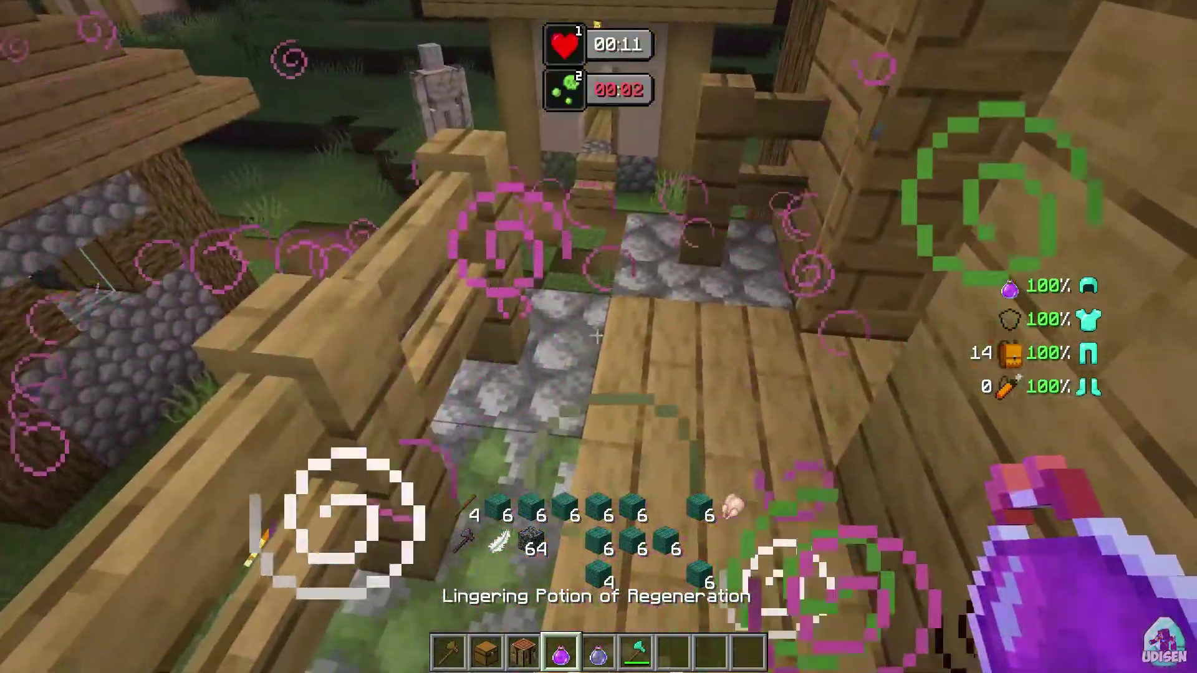
{"action": "key", "text": "s"}
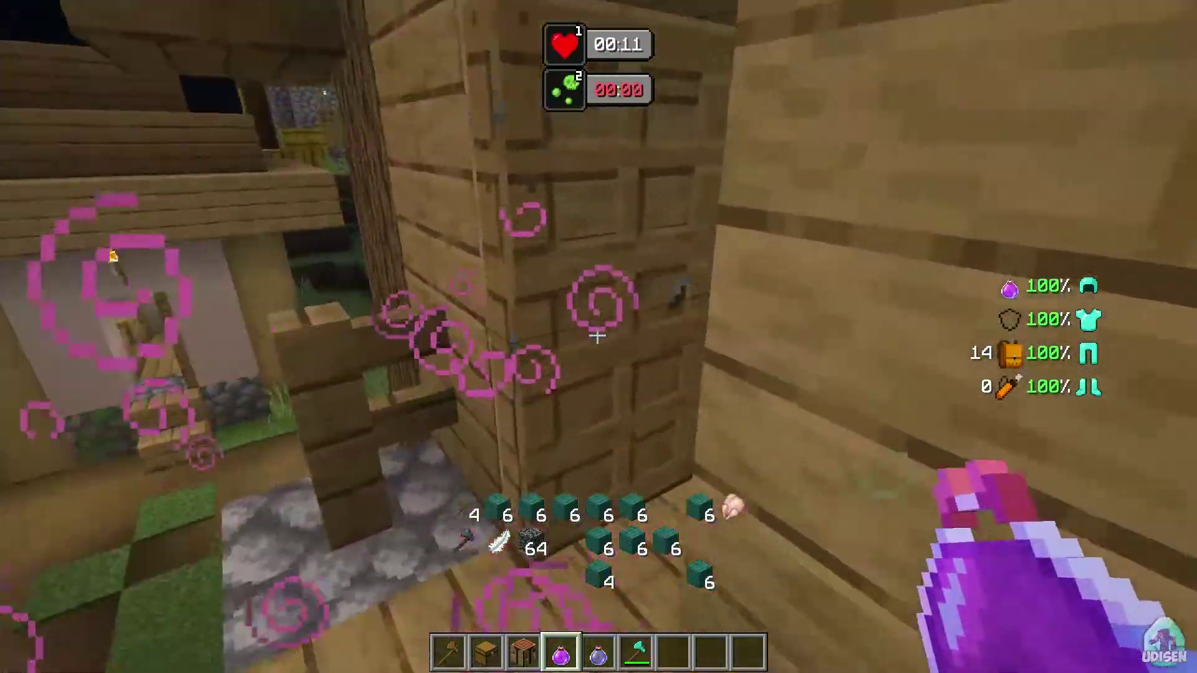
Go back inside the house and check the active effect beside the inventory, then return to the game.
{"action": "key", "text": "w"}
{"action": "key", "text": "w"}
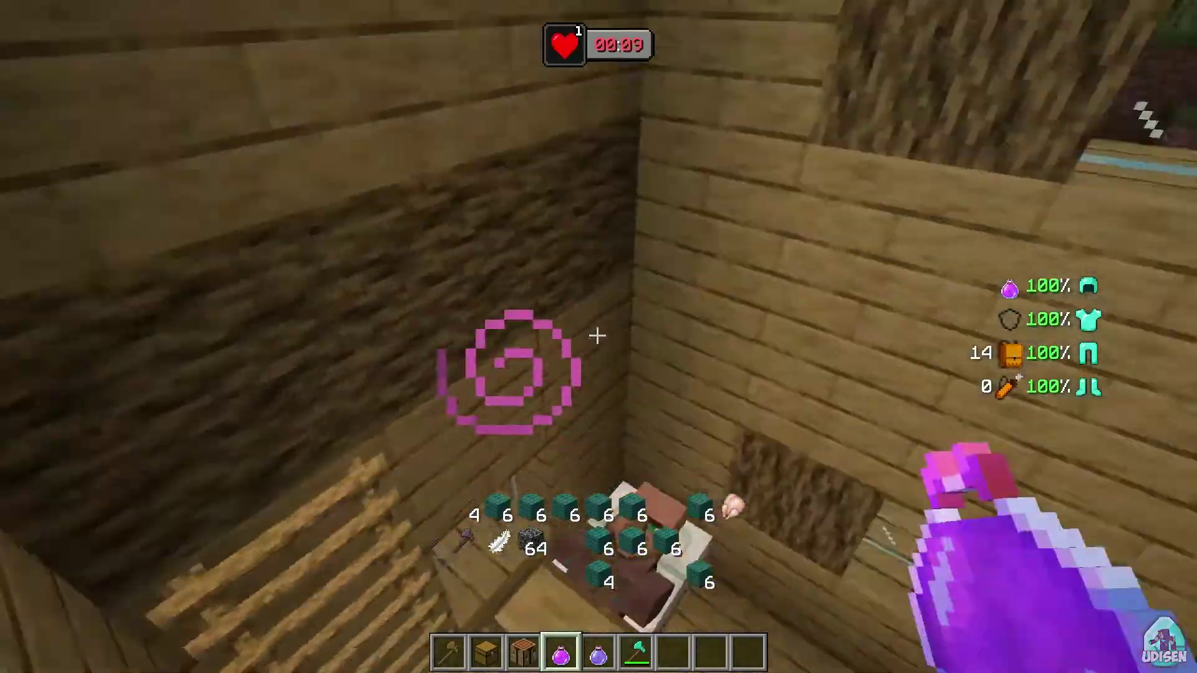
{"action": "key", "text": "w"}
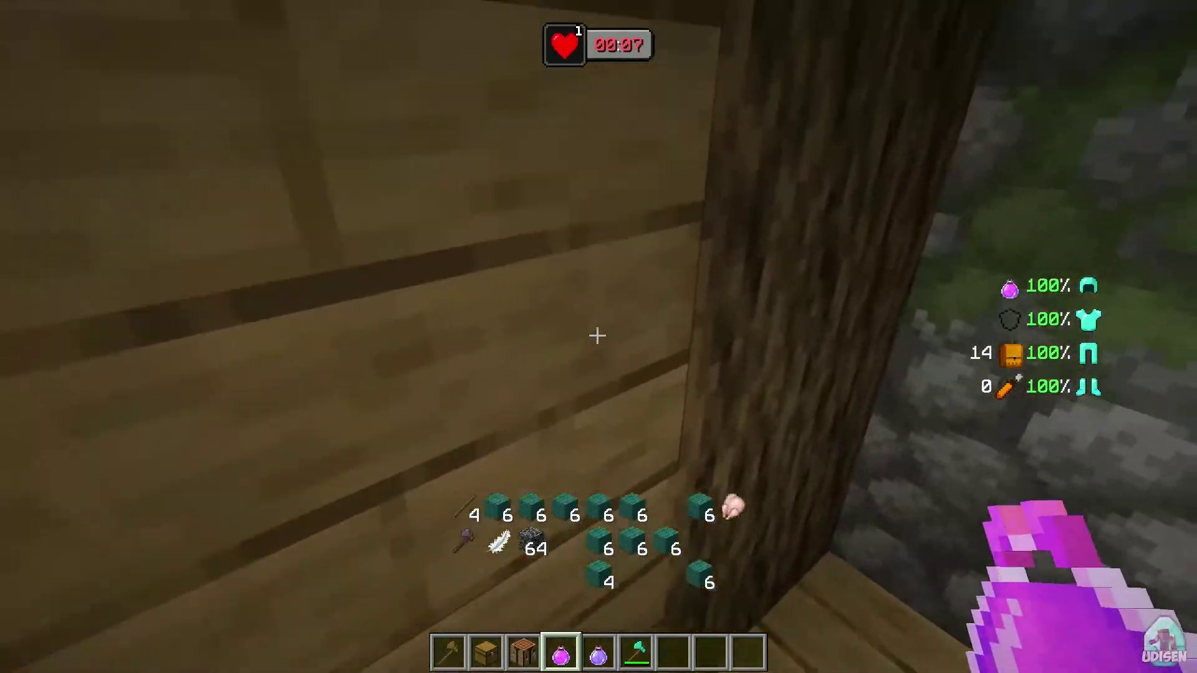
{"action": "key", "text": "space"}
{"action": "key", "text": "e"}
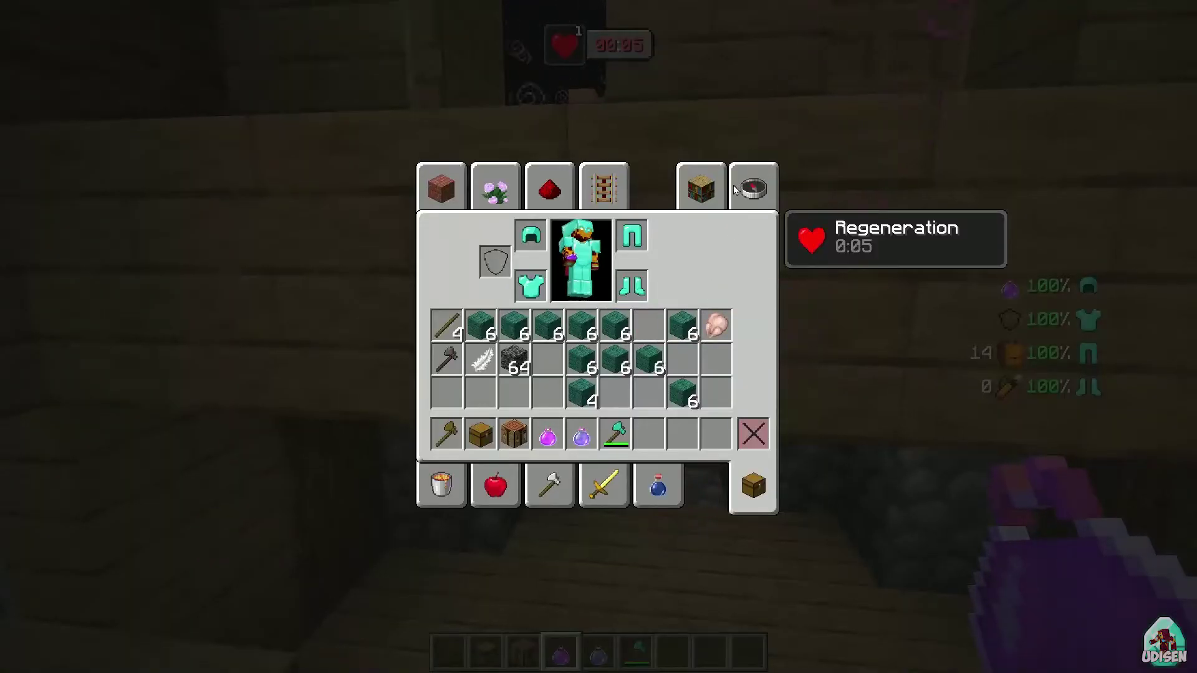
{"action": "left_click", "coordinate": [737, 188]}
{"action": "key", "text": "Escape"}
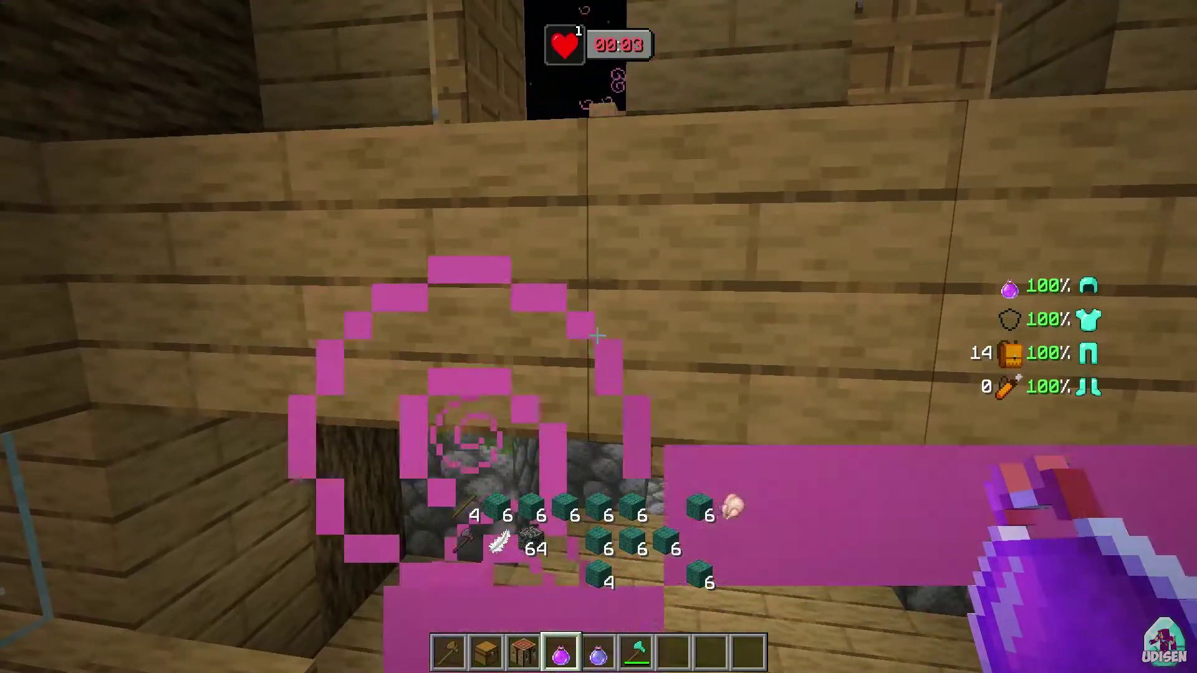
{"action": "key", "text": "o"}
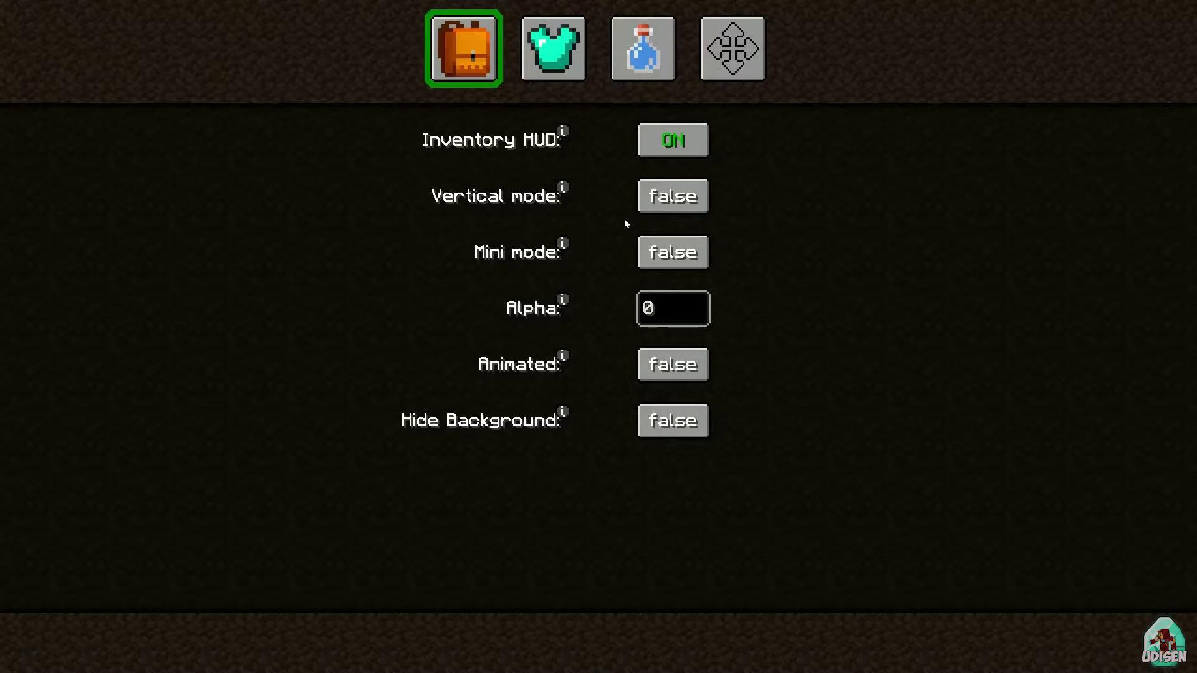
{"action": "key", "text": "Escape"}
{"action": "key", "text": "Escape"}
{"action": "left_click", "coordinate": [499, 341]}
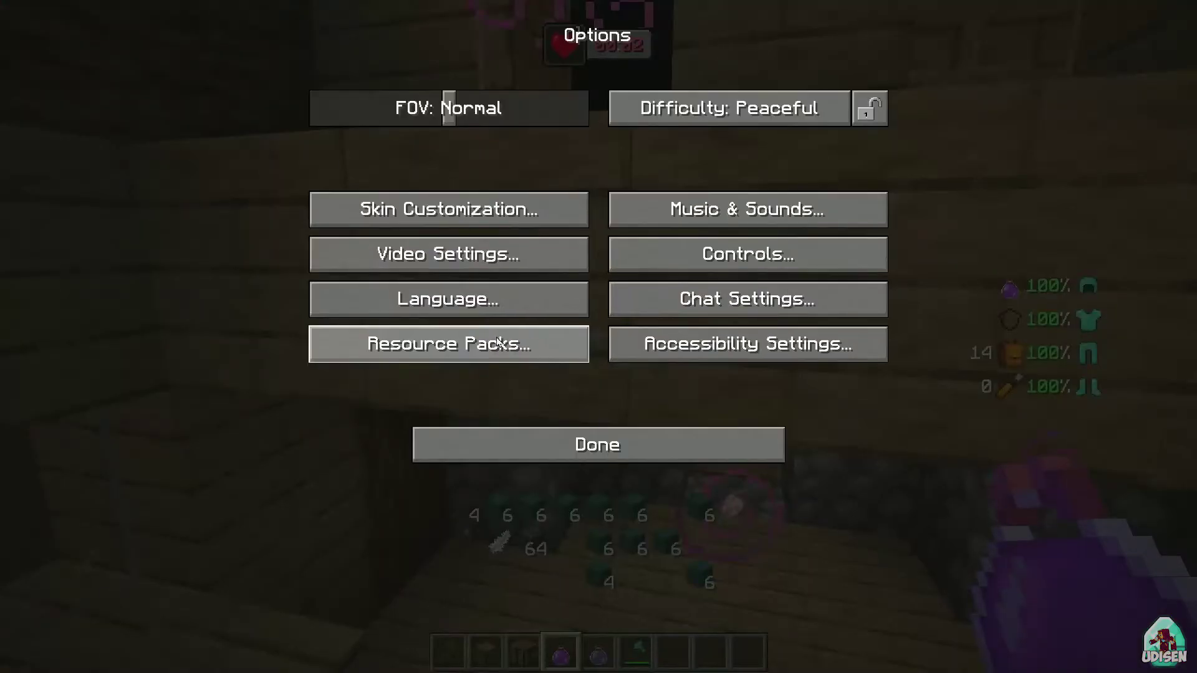
{"action": "left_click", "coordinate": [659, 256]}
{"action": "key", "text": "Escape"}
{"action": "key", "text": "Escape"}
{"action": "key", "text": "Escape"}
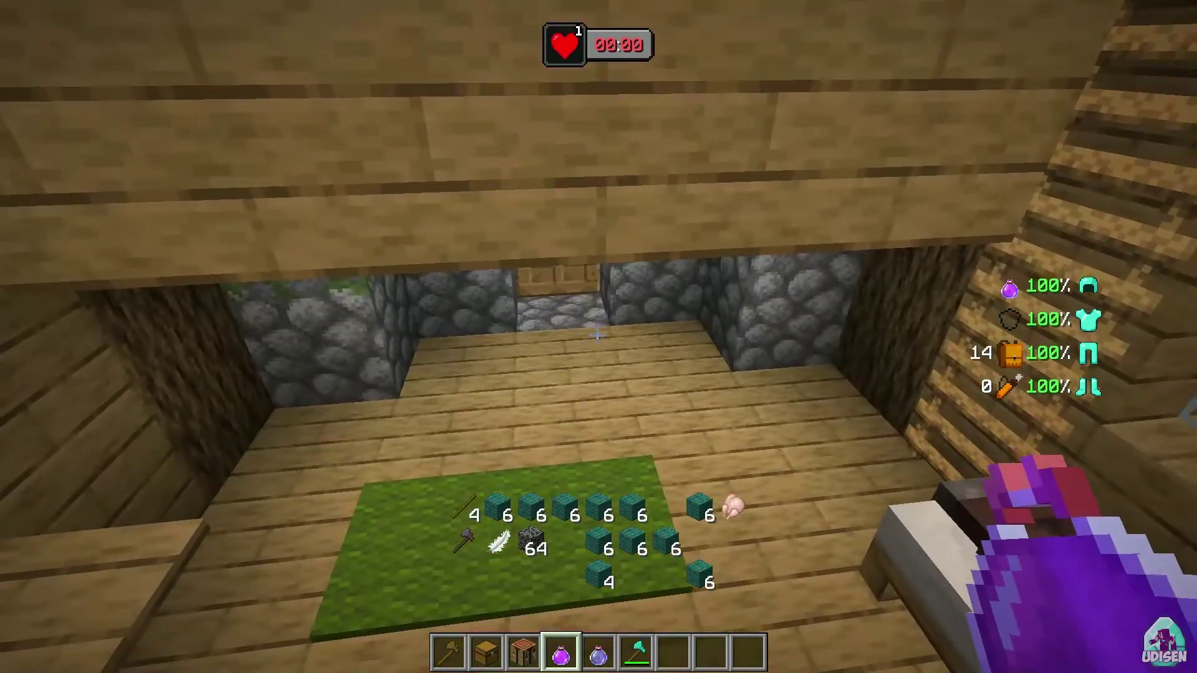
Bind the Inventory HUD+ Open config action to O in the key binds and return to the game.
{"action": "key", "text": "Escape"}
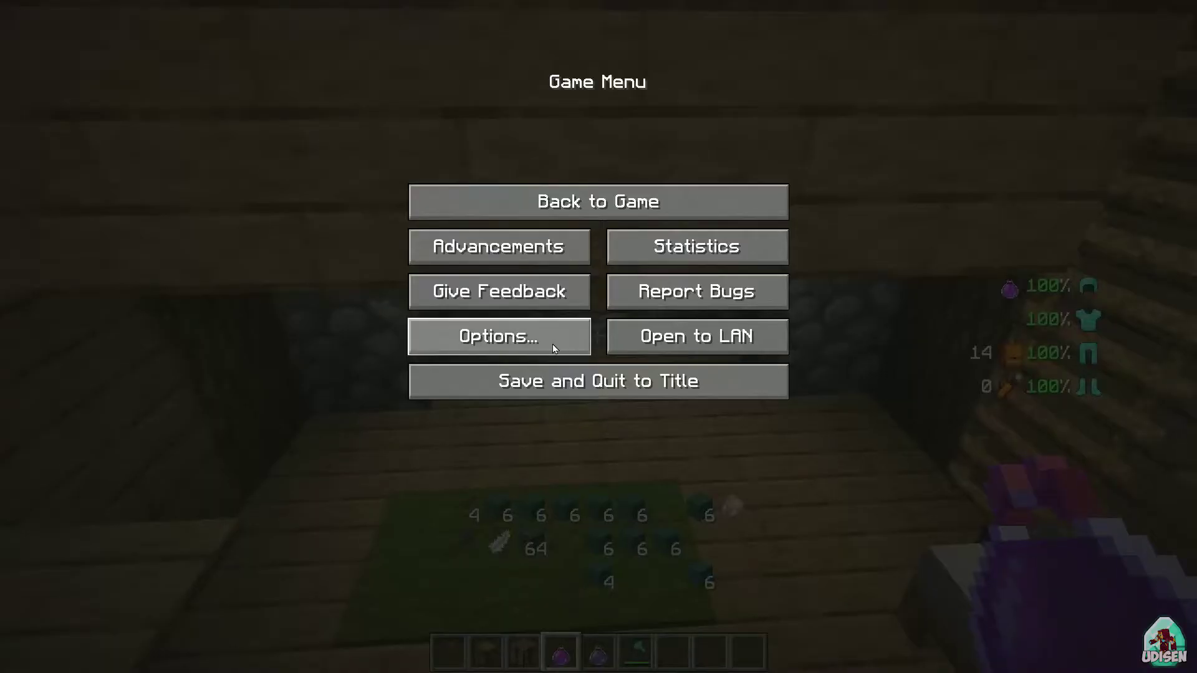
{"action": "left_click", "coordinate": [553, 344]}
{"action": "left_click", "coordinate": [642, 253]}
{"action": "left_click", "coordinate": [804, 113]}
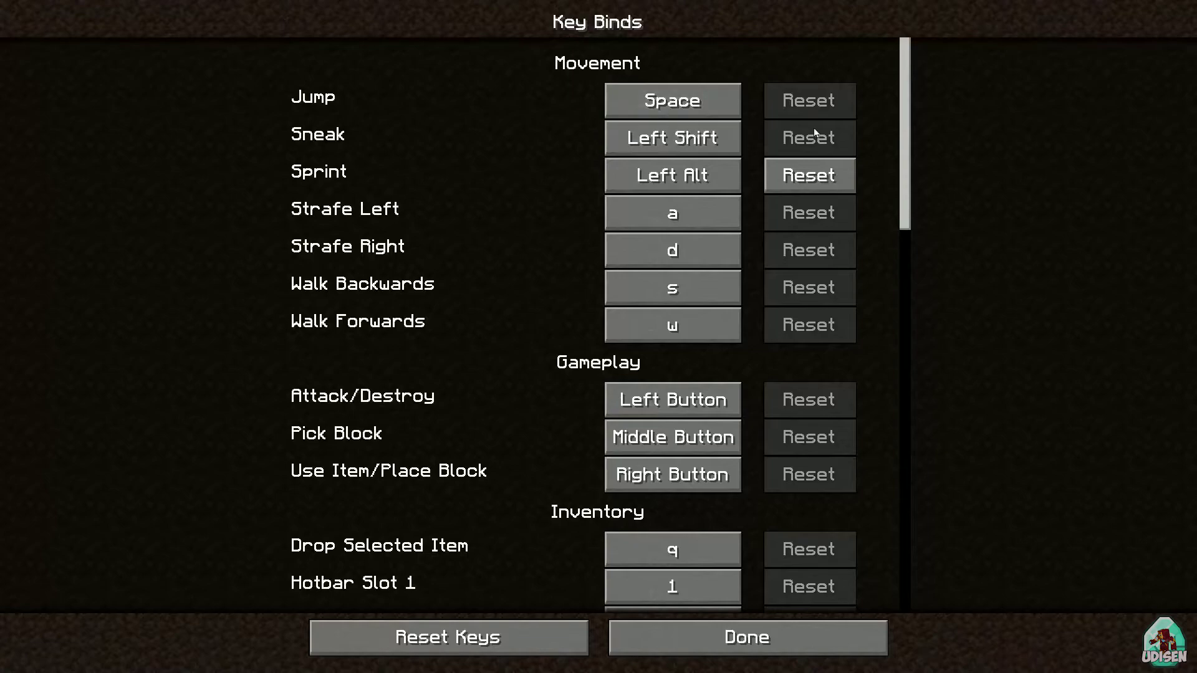
{"action": "left_click_drag", "start_coordinate": [903, 148], "coordinate": [945, 557]}
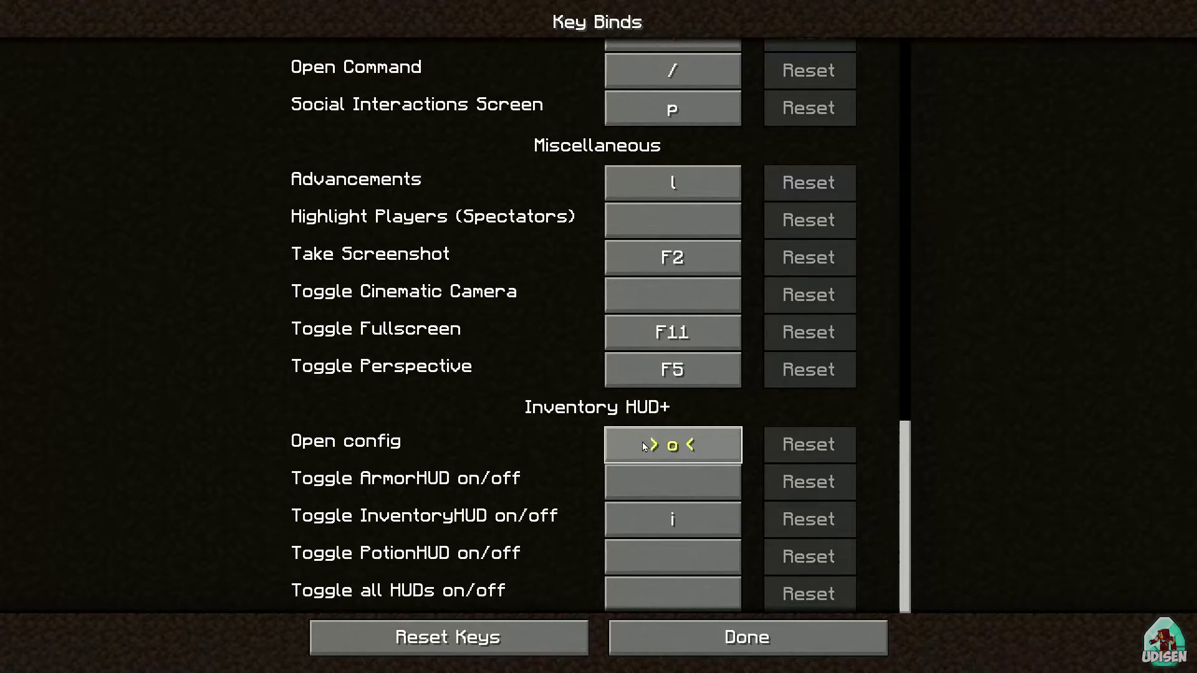
{"action": "key", "text": "j"}
{"action": "key", "text": "o"}
{"action": "left_click", "coordinate": [730, 633]}
{"action": "left_click", "coordinate": [705, 621]}
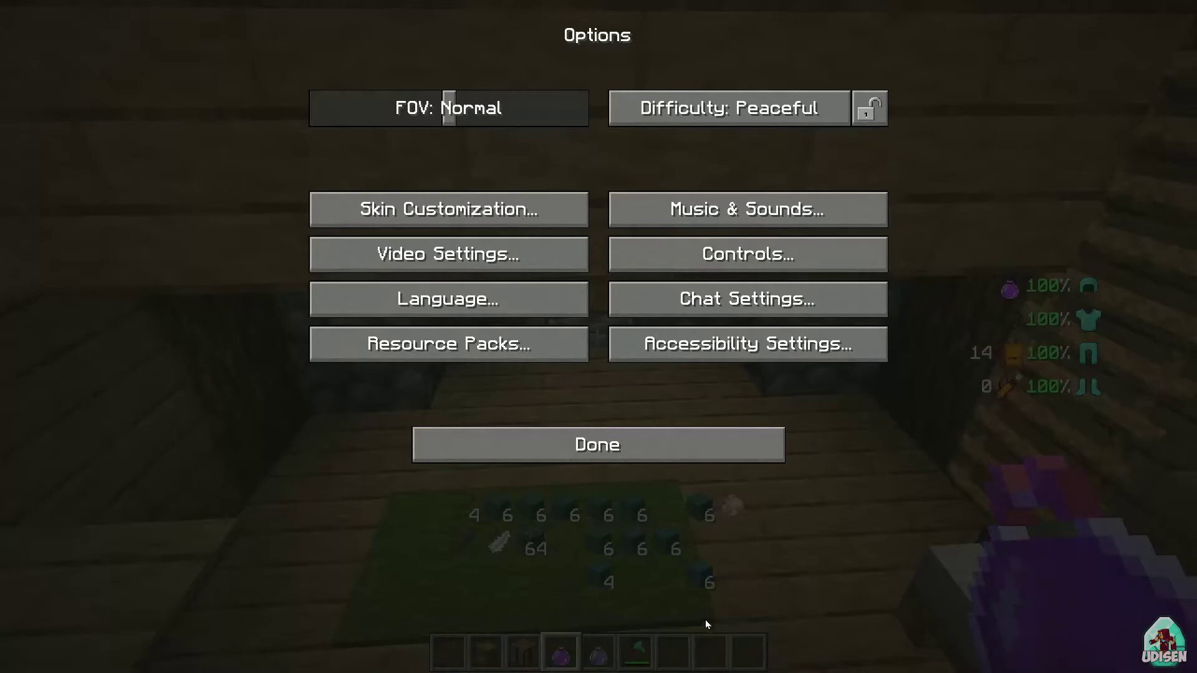
{"action": "key", "text": "Escape"}
Glance at the creative inventory's item search and switch the held item to the Lingering Potion of Poison.
{"action": "key", "text": "e"}
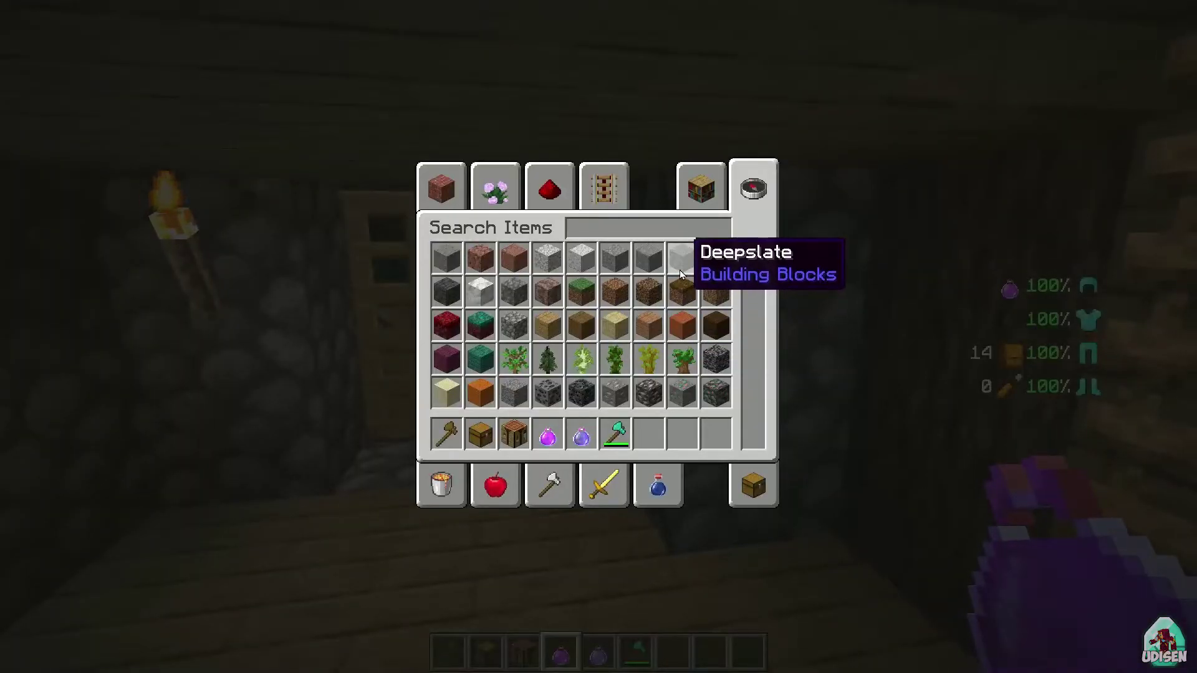
{"action": "key", "text": "e"}
{"action": "key", "text": "5"}
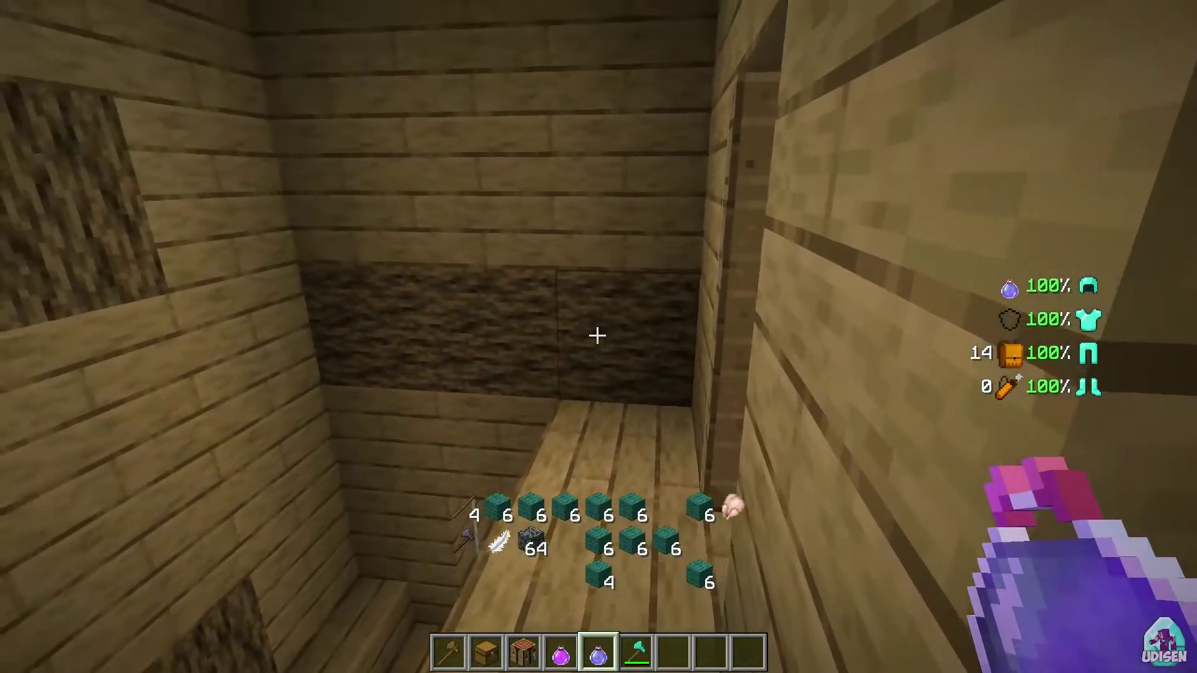
Set the Armor HUD's Durability type to DAMAGE in the Inventory HUD+ configuration.
{"action": "key", "text": "o"}
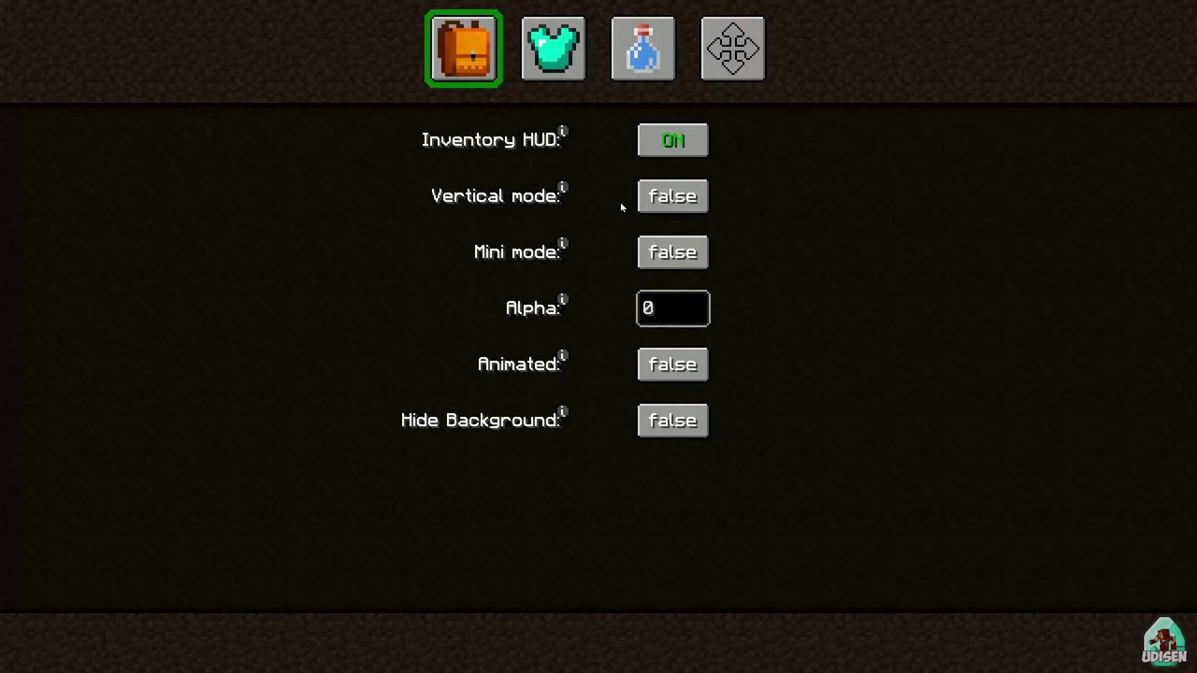
{"action": "left_click", "coordinate": [553, 50]}
{"action": "scroll", "coordinate": [773, 253], "scroll_direction": "down", "scroll_amount": 1}
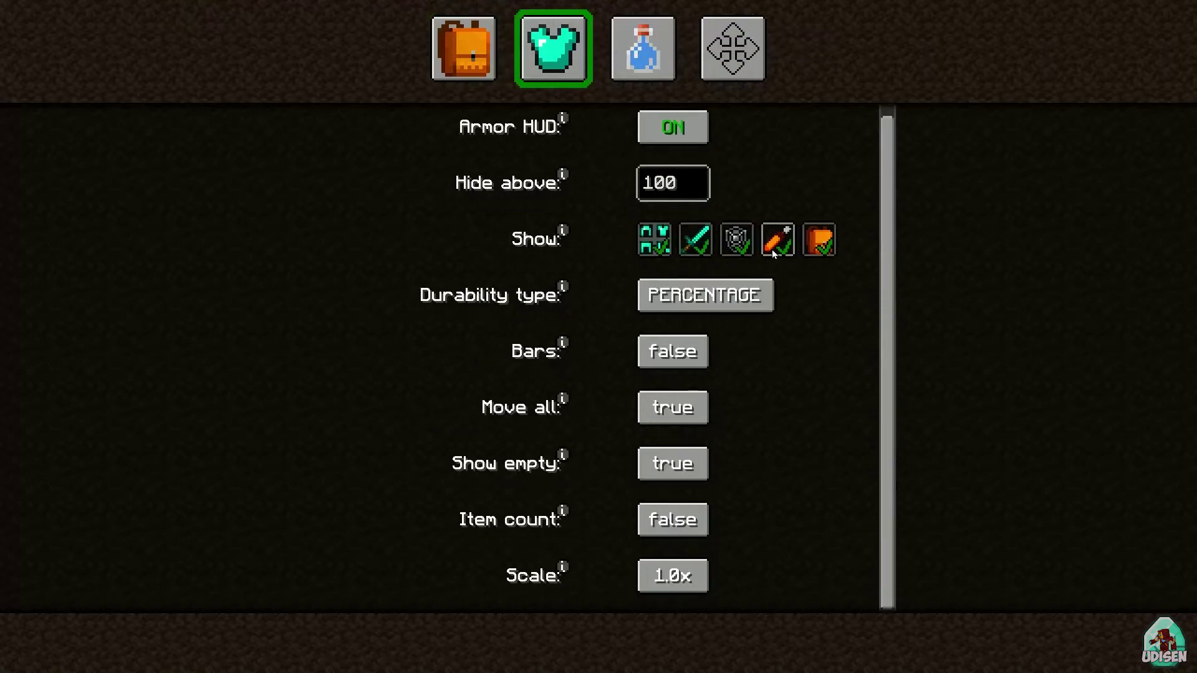
{"action": "left_click", "coordinate": [742, 298]}
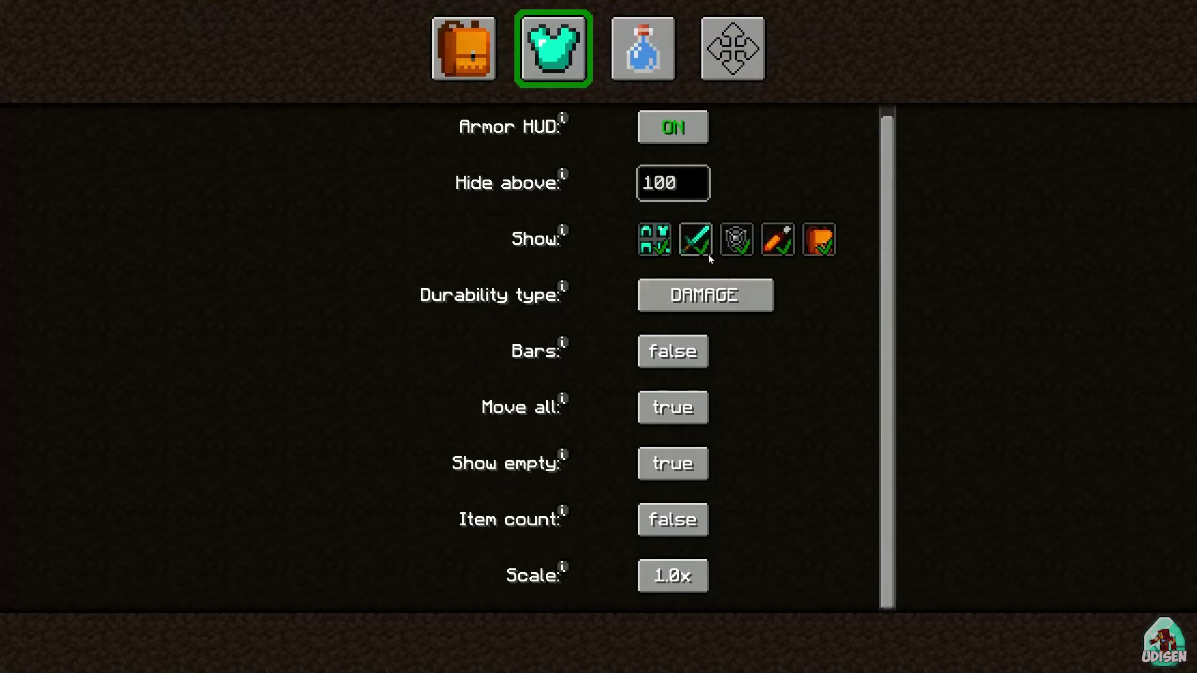
{"action": "scroll", "coordinate": [676, 222], "scroll_direction": "up", "scroll_amount": 1}
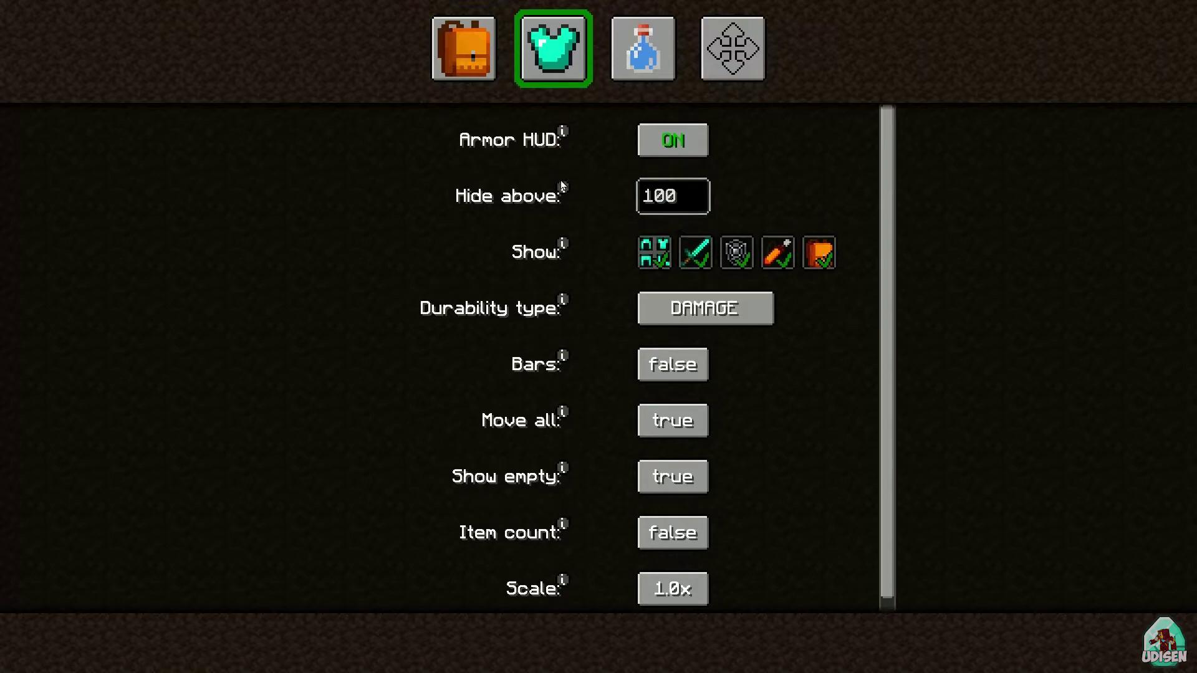
Set the Armor HUD's Durability type to DAMAGE_LEFT and turn its Bars option to true.
{"action": "mouse_move", "coordinate": [562, 187]}
{"action": "left_click", "coordinate": [753, 321]}
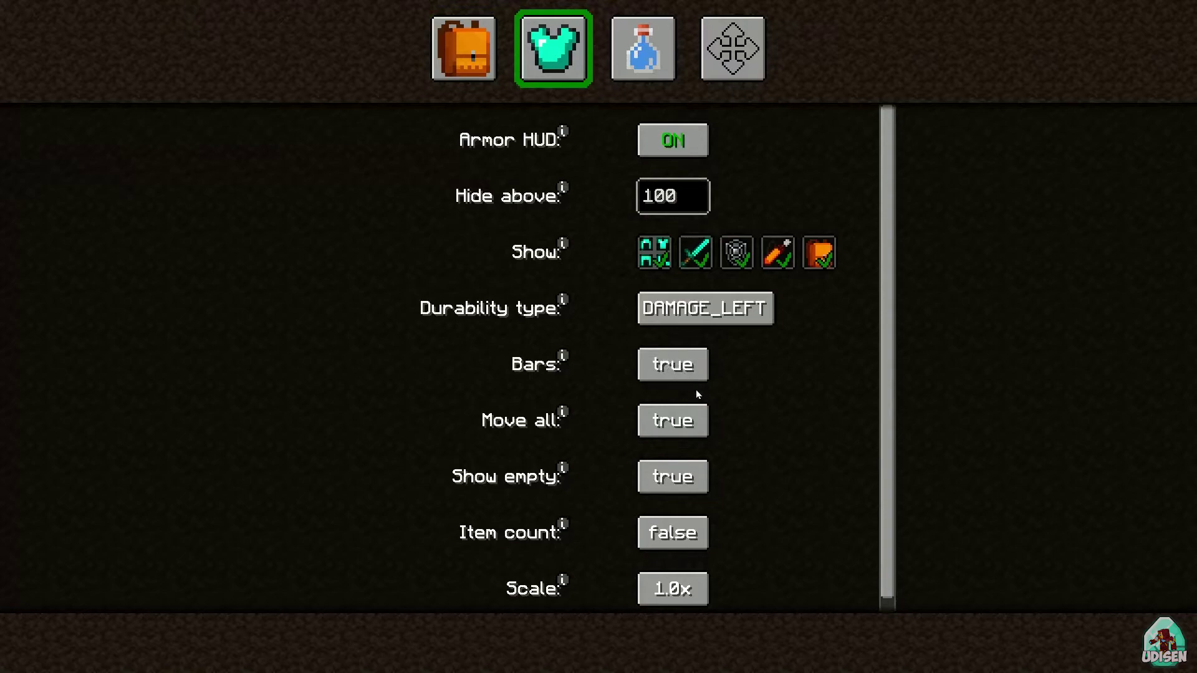
{"action": "scroll", "coordinate": [696, 389], "scroll_direction": "down", "scroll_amount": 1}
Set Vertical mode to true for the Inventory HUD and return to the game.
{"action": "left_click", "coordinate": [463, 55]}
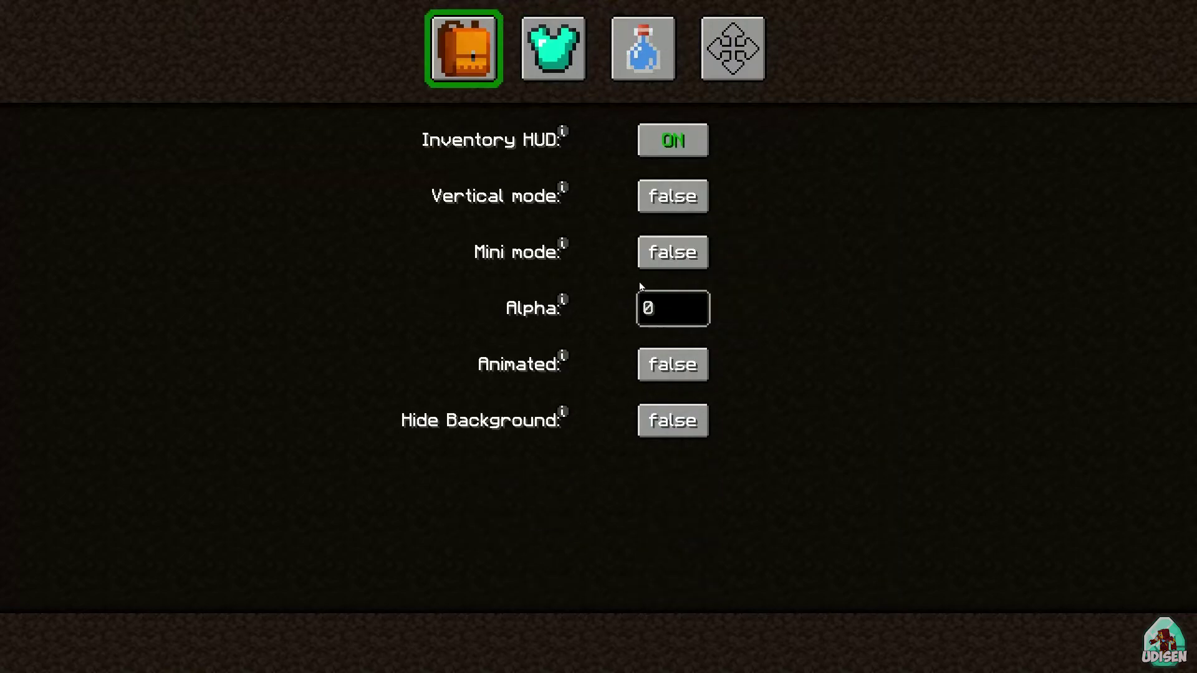
{"action": "left_click", "coordinate": [691, 205]}
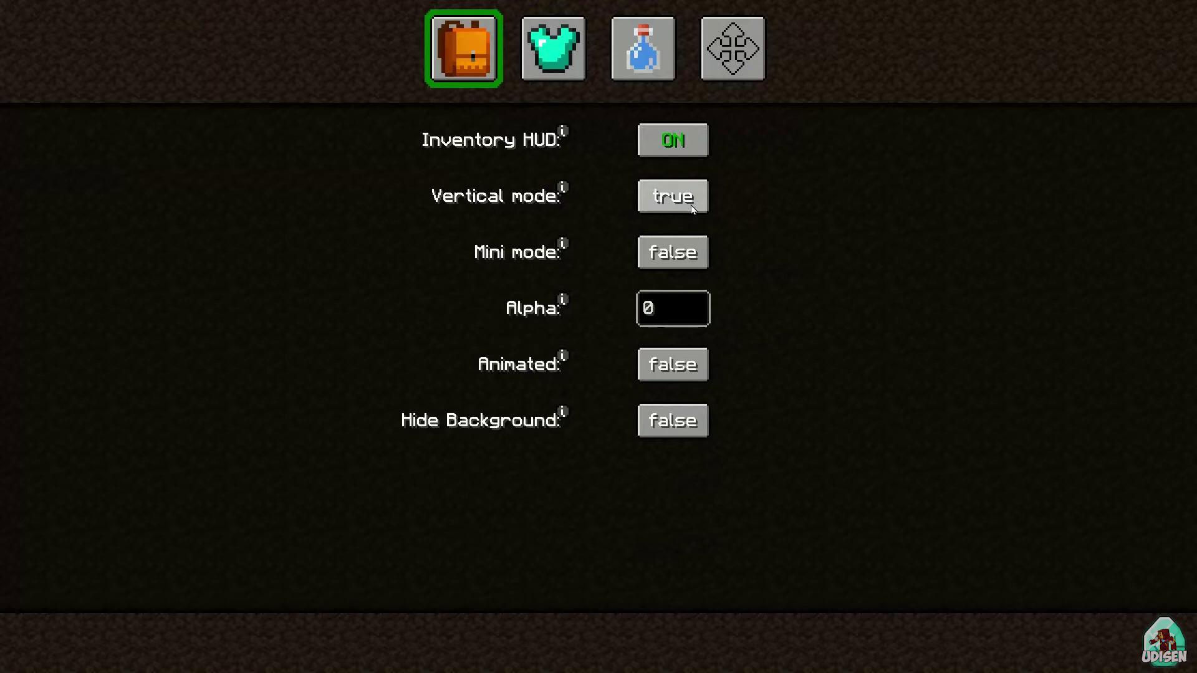
{"action": "key", "text": "Escape"}
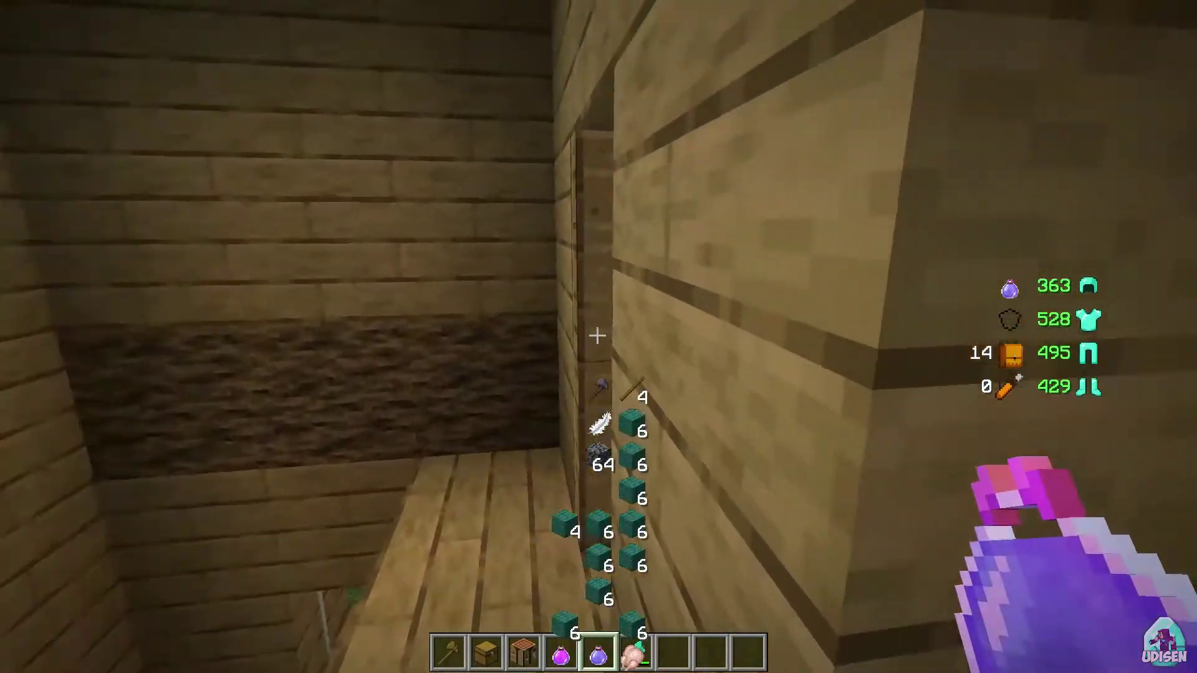
Compare the survival inventory's contents with the vertical Inventory HUD while walking out of the house.
{"action": "key", "text": "e"}
{"action": "left_click", "coordinate": [754, 486]}
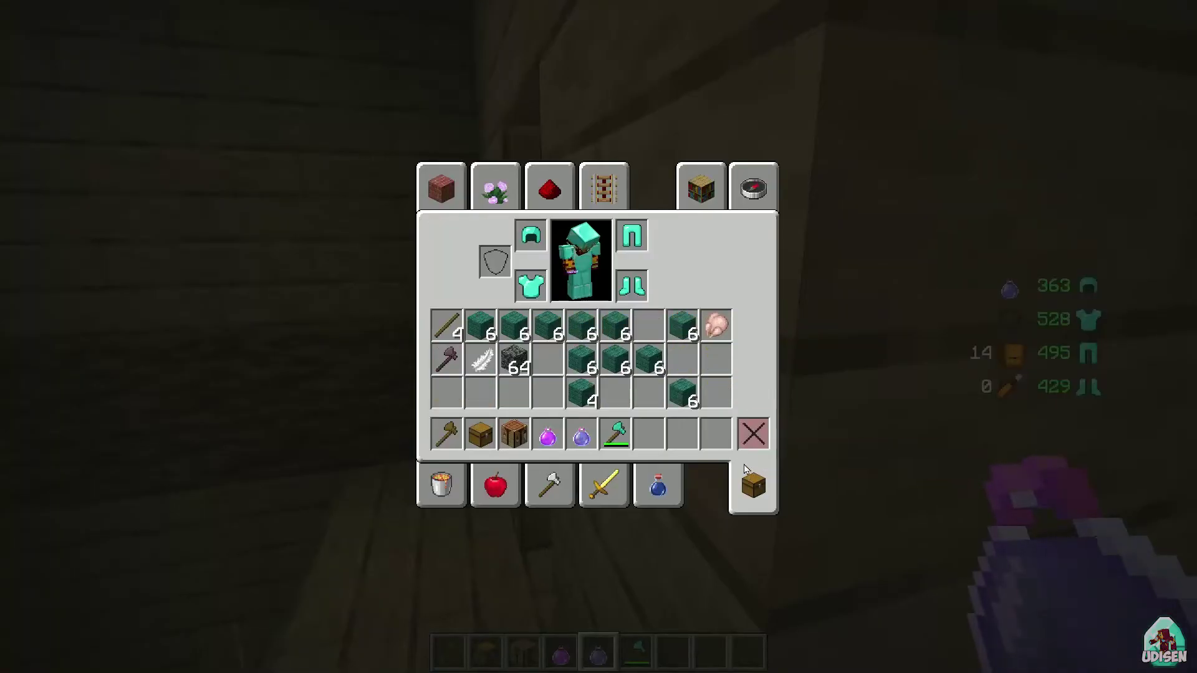
{"action": "key", "text": "e"}
{"action": "key", "text": "w"}
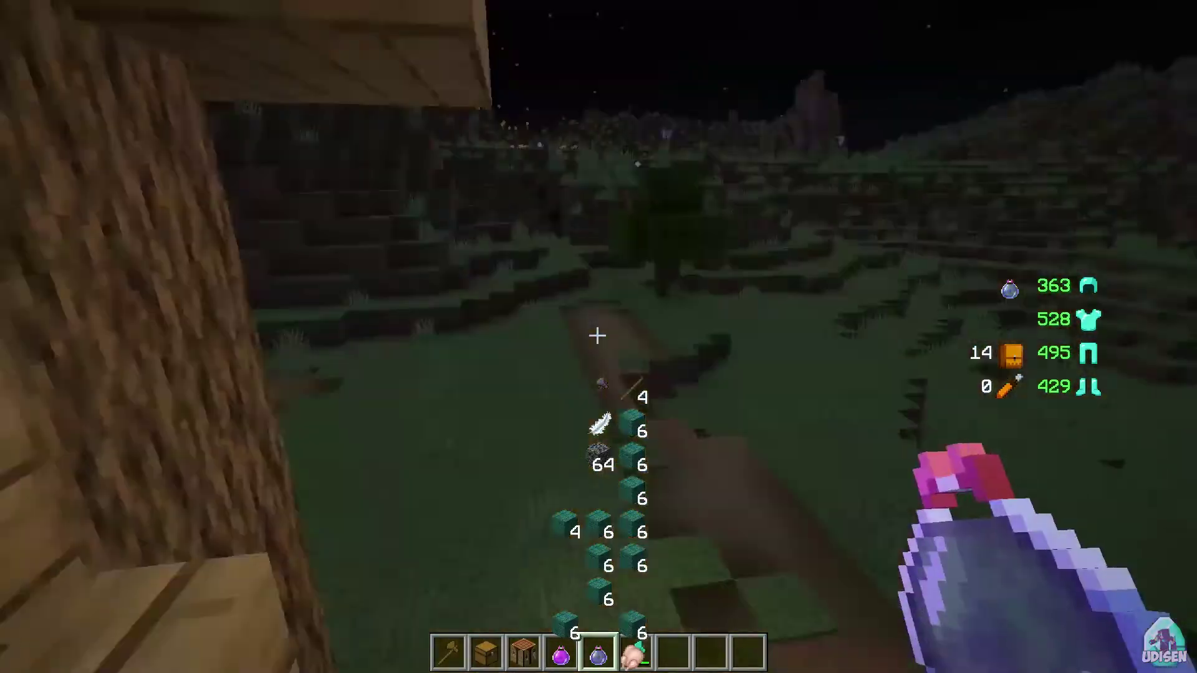
{"action": "key", "text": "e"}
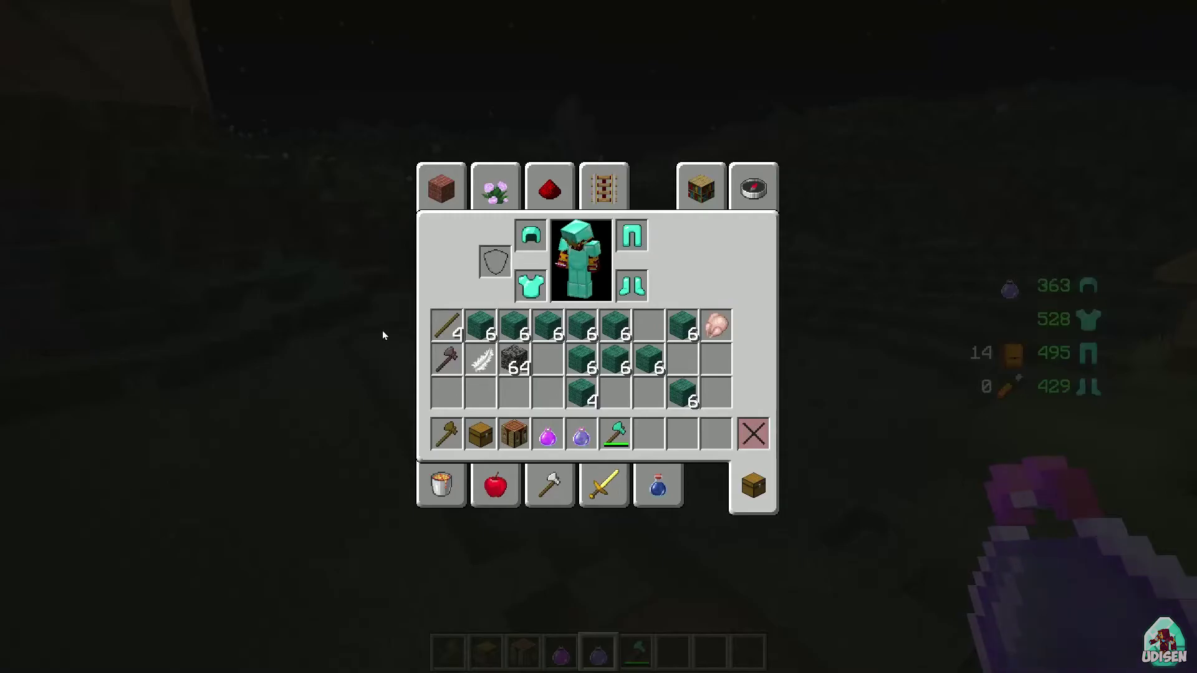
{"action": "key", "text": "e"}
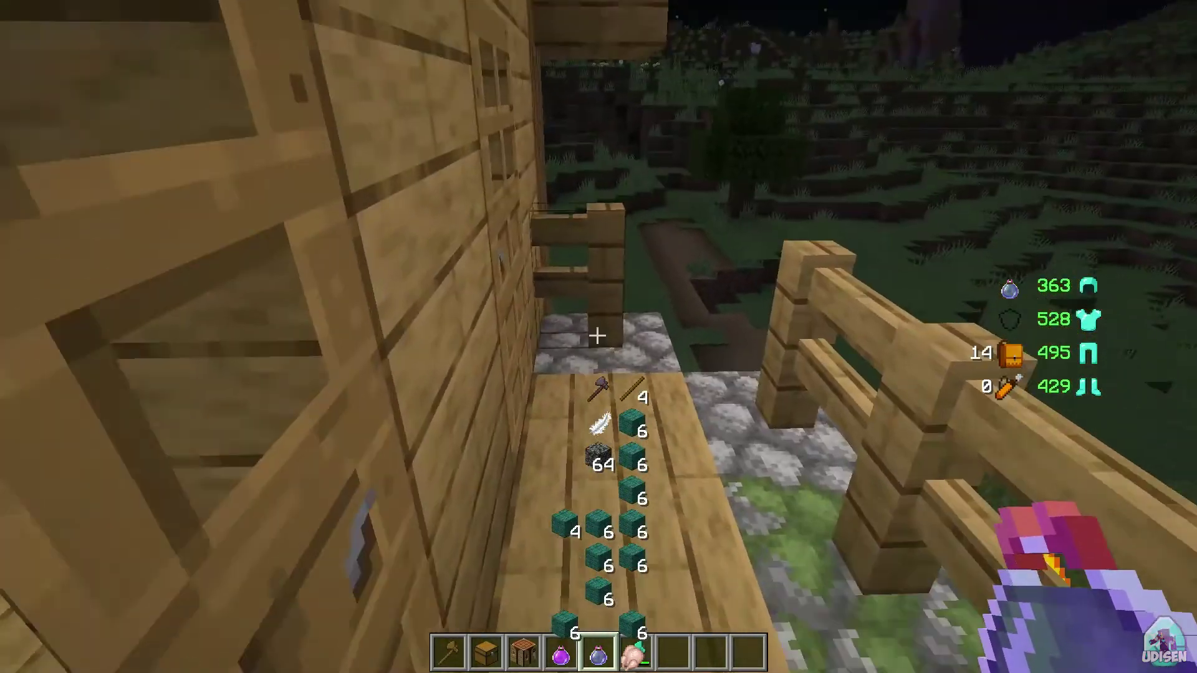
{"action": "key", "text": "Escape"}
{"action": "left_click", "coordinate": [529, 348]}
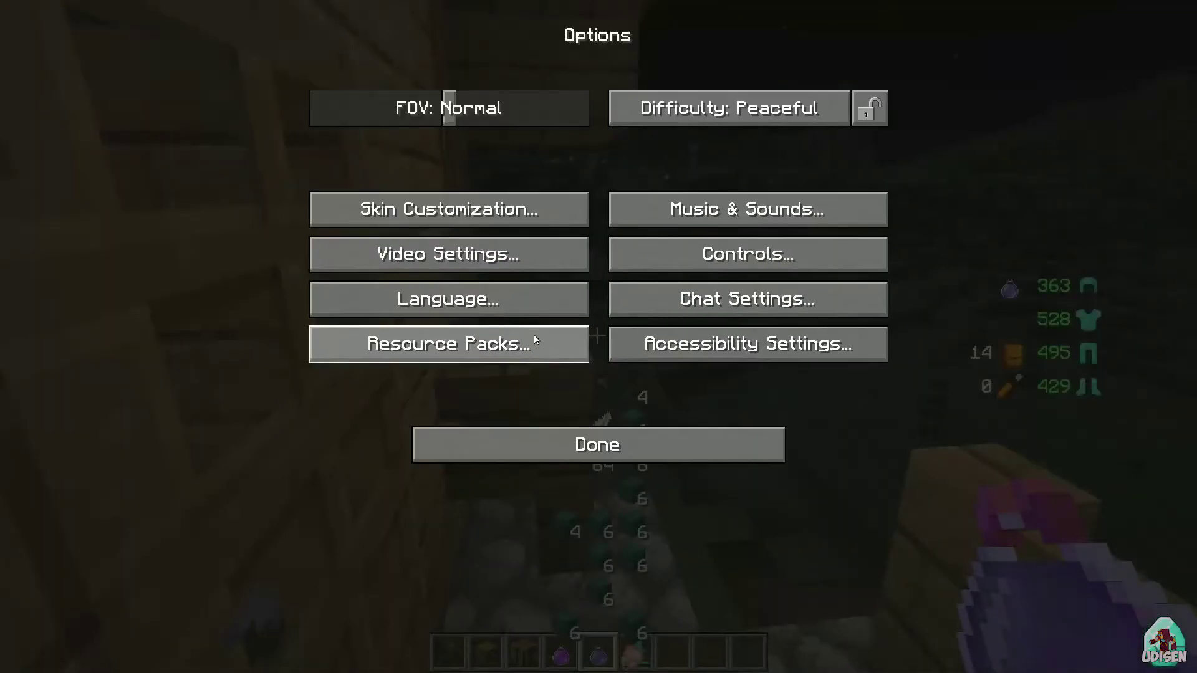
{"action": "key", "text": "Escape"}
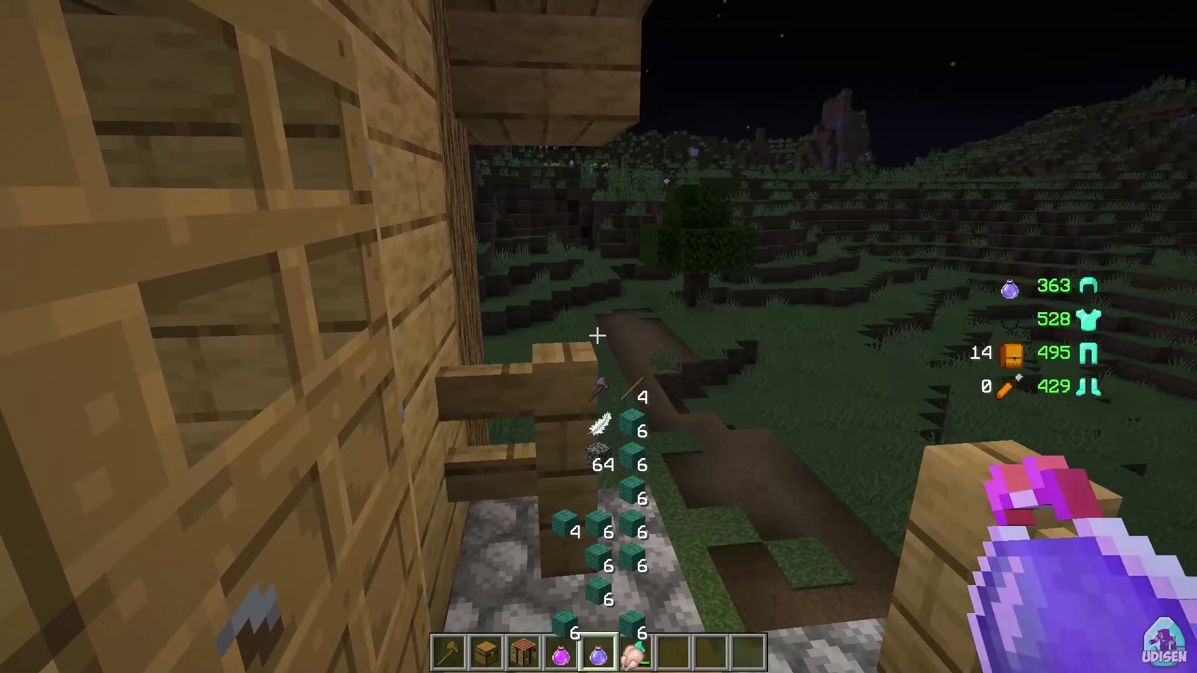
Reposition the vertical Inventory HUD beyond the right end of the hotbar, below the Armor HUD, and return to the game.
{"action": "key", "text": "o"}
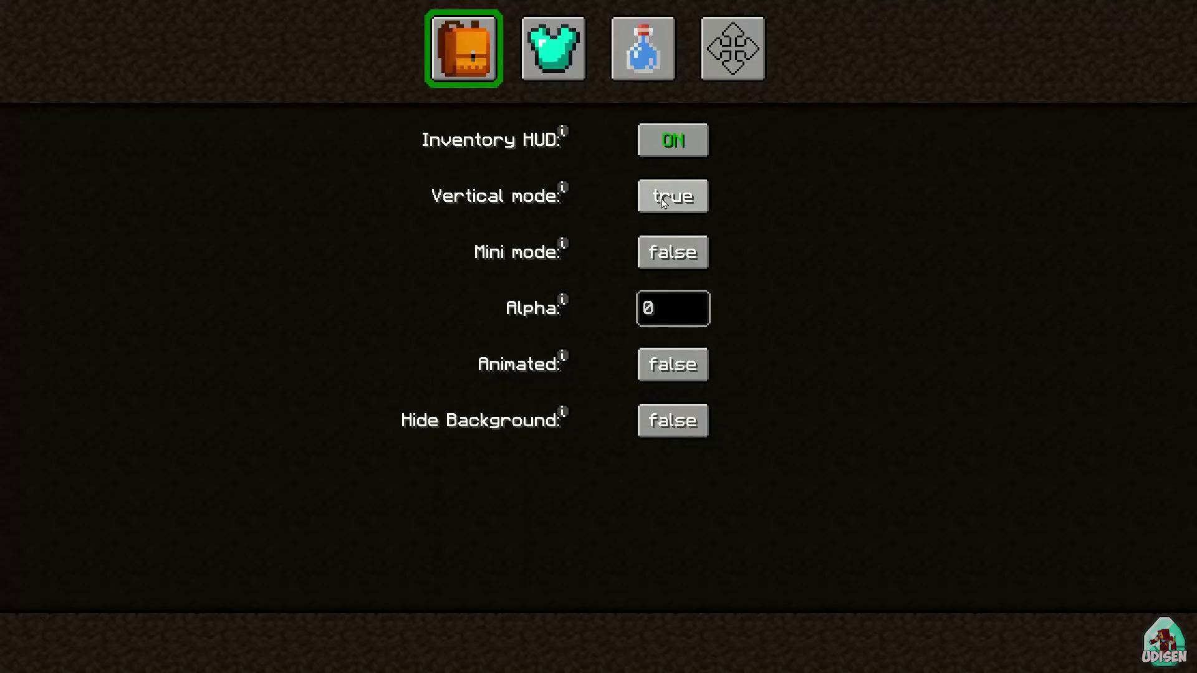
{"action": "left_click", "coordinate": [719, 60]}
{"action": "left_click_drag", "start_coordinate": [632, 486], "coordinate": [856, 499]}
{"action": "key", "text": "Escape"}
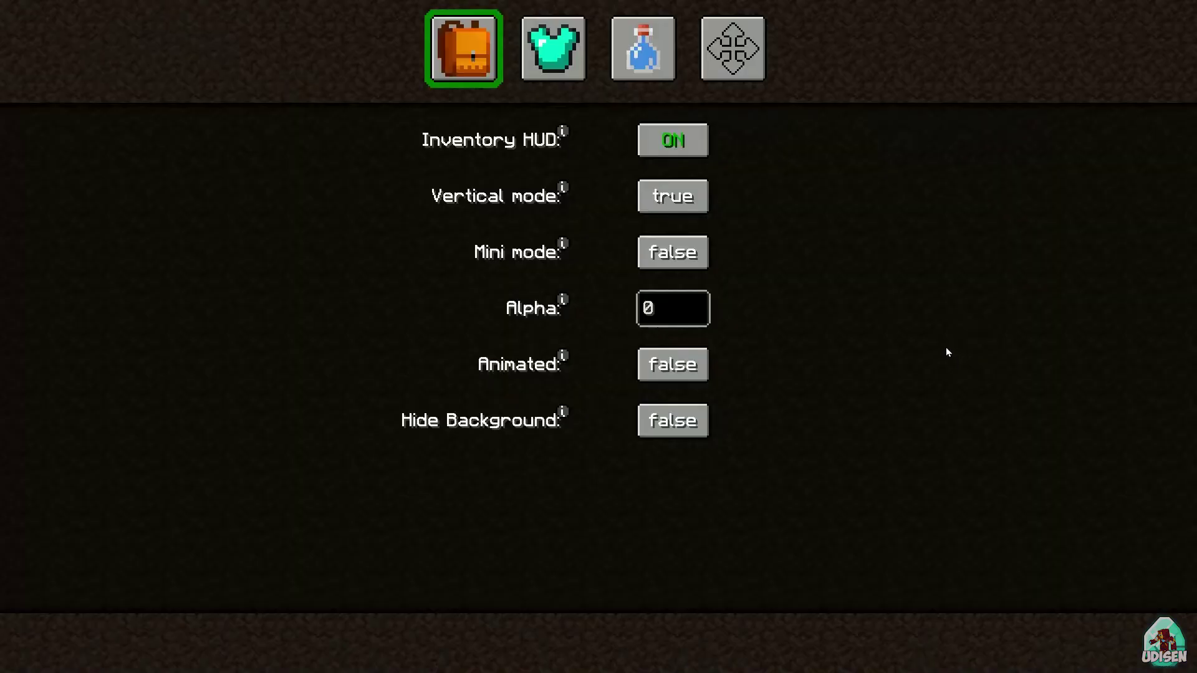
{"action": "key", "text": "Escape"}
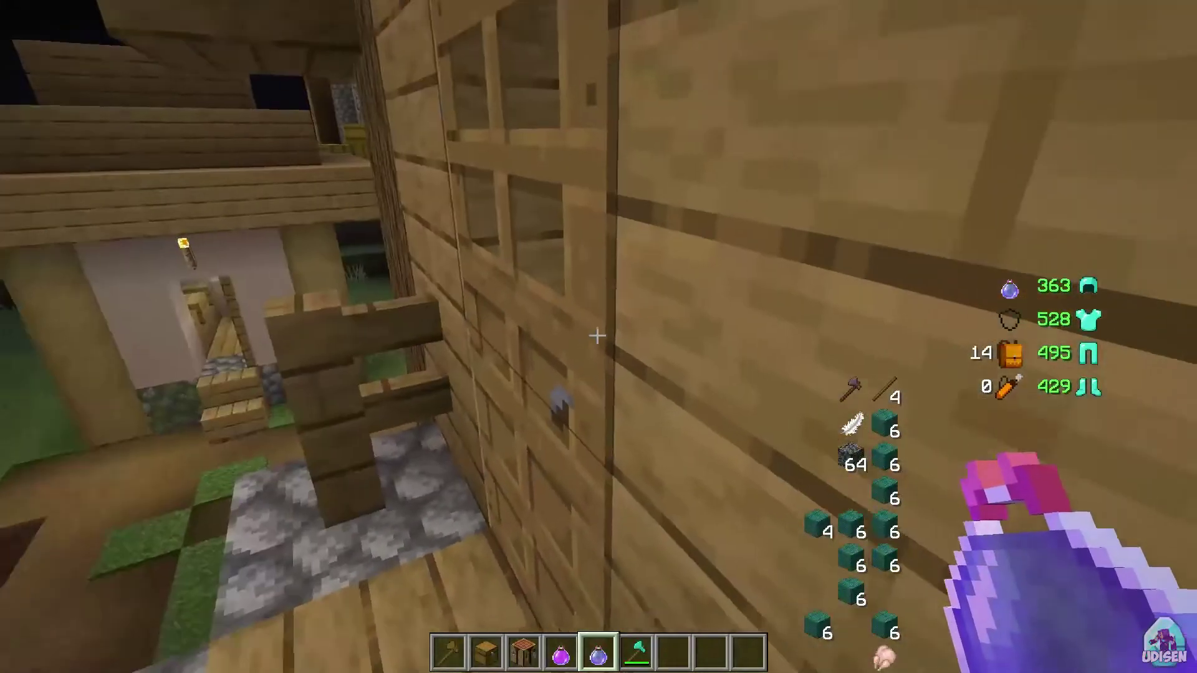
Walk through the house and back outside to examine the repositioned Inventory HUD during play.
{"action": "right_click", "coordinate": [598, 335]}
{"action": "key", "text": "w"}
{"action": "key", "text": "w"}
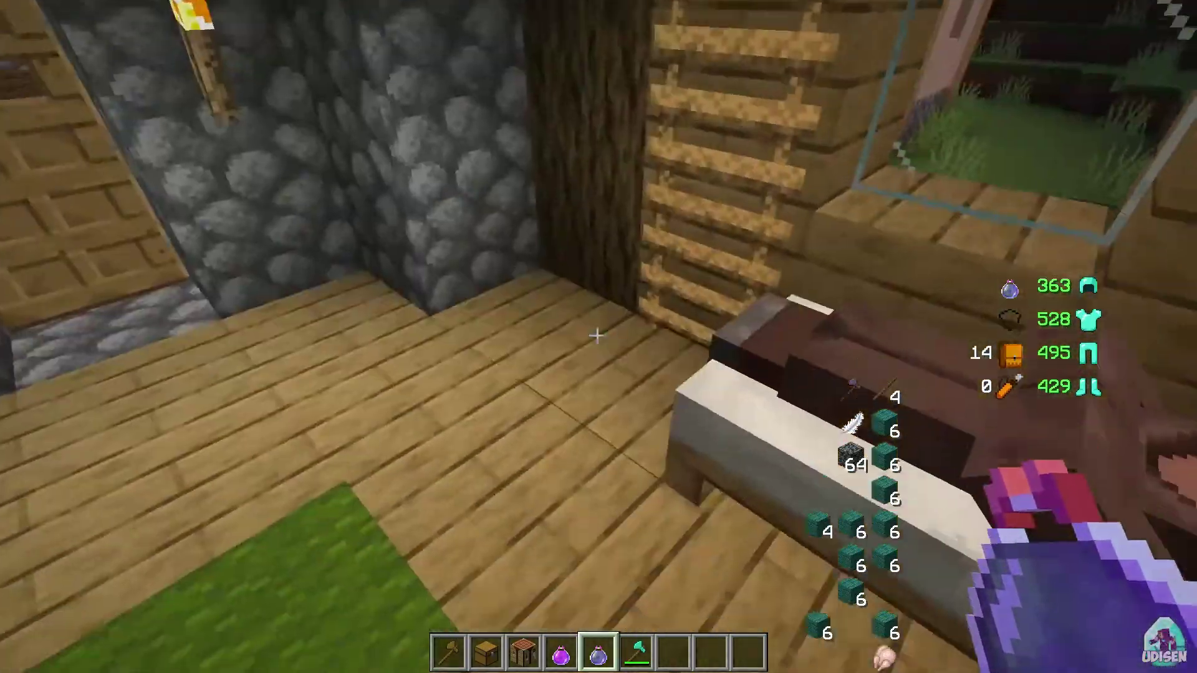
{"action": "key", "text": "space"}
{"action": "key", "text": "w"}
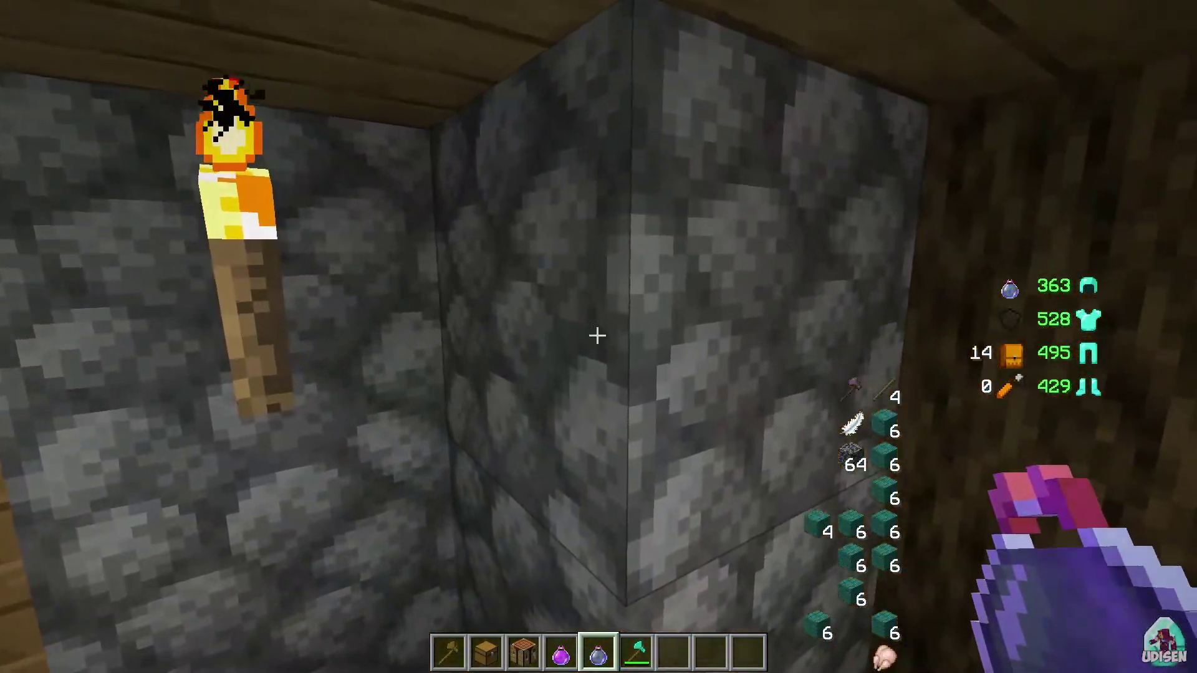
{"action": "key", "text": "w"}
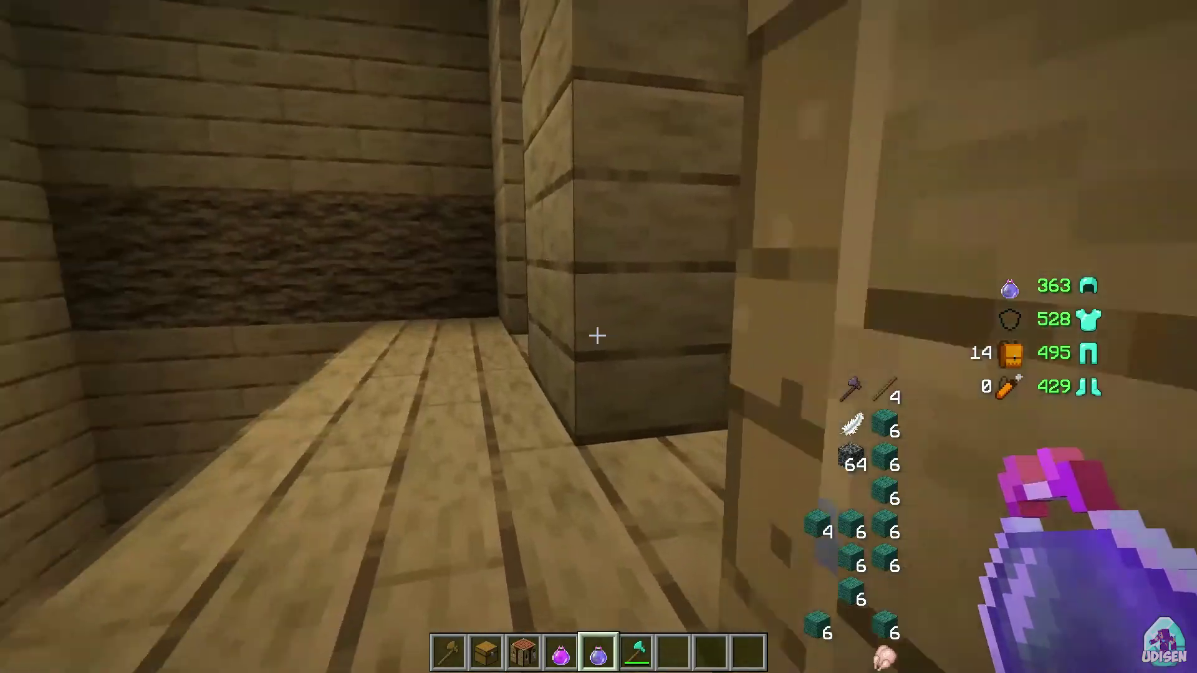
Approach the iron golem outside the house, equip the Diamond Axe and strike the golem.
{"action": "key", "text": "w"}
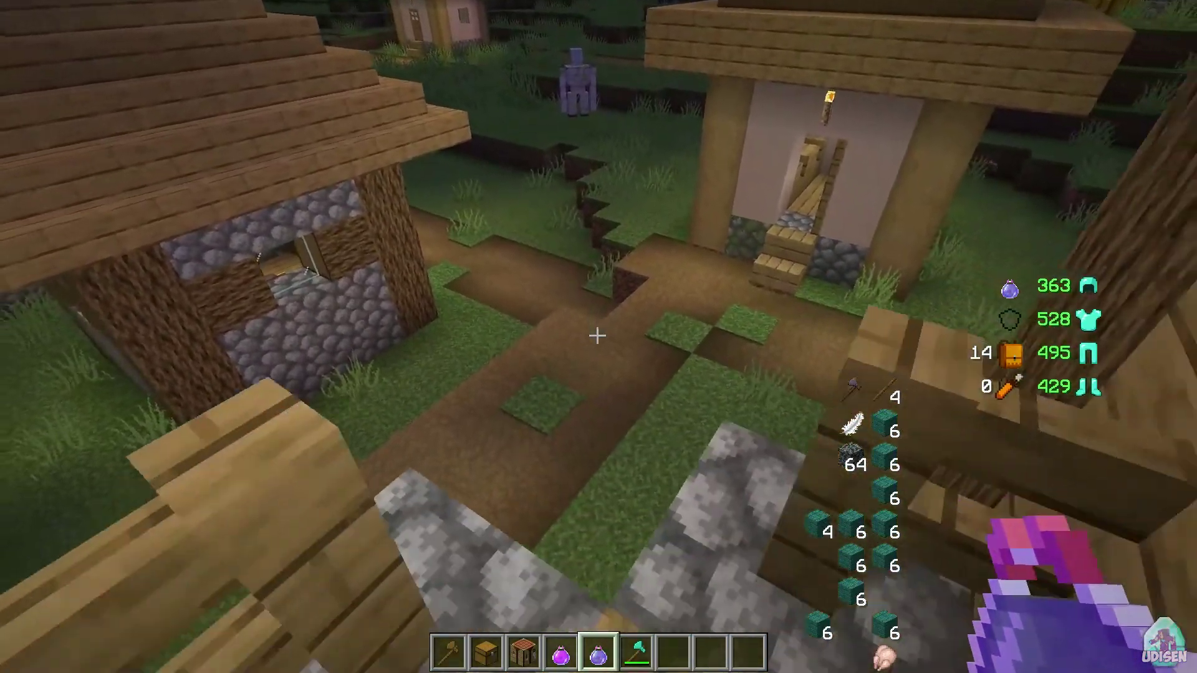
{"action": "key", "text": "w"}
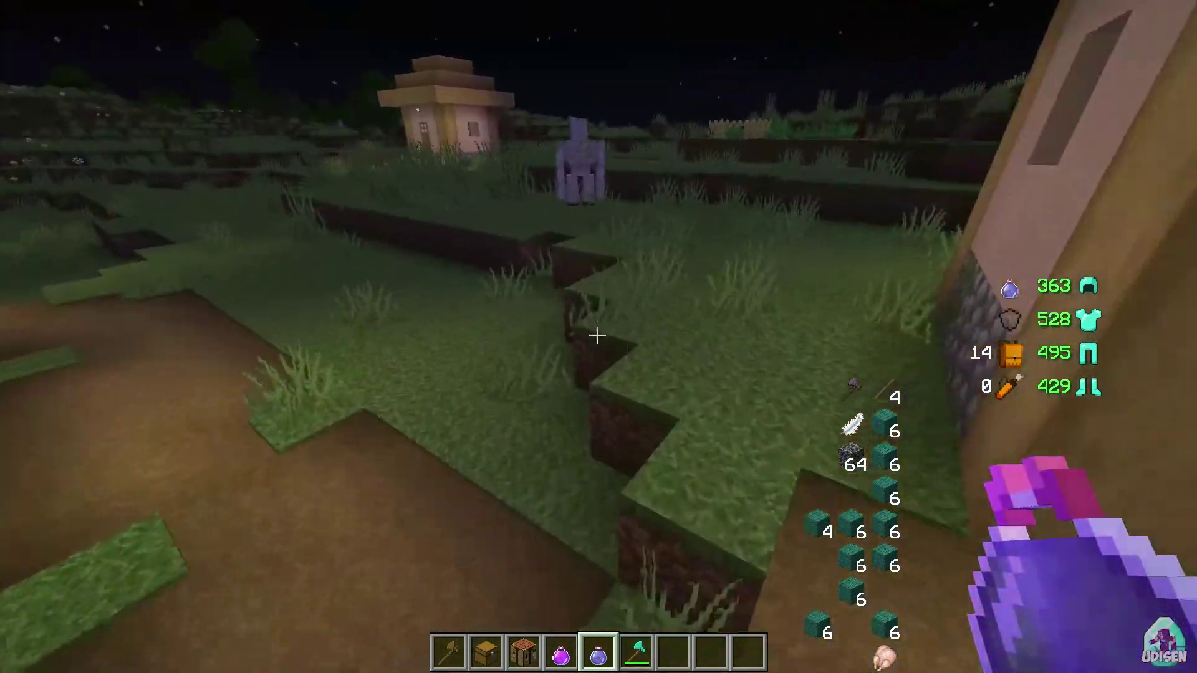
{"action": "key", "text": "6"}
{"action": "key", "text": "w"}
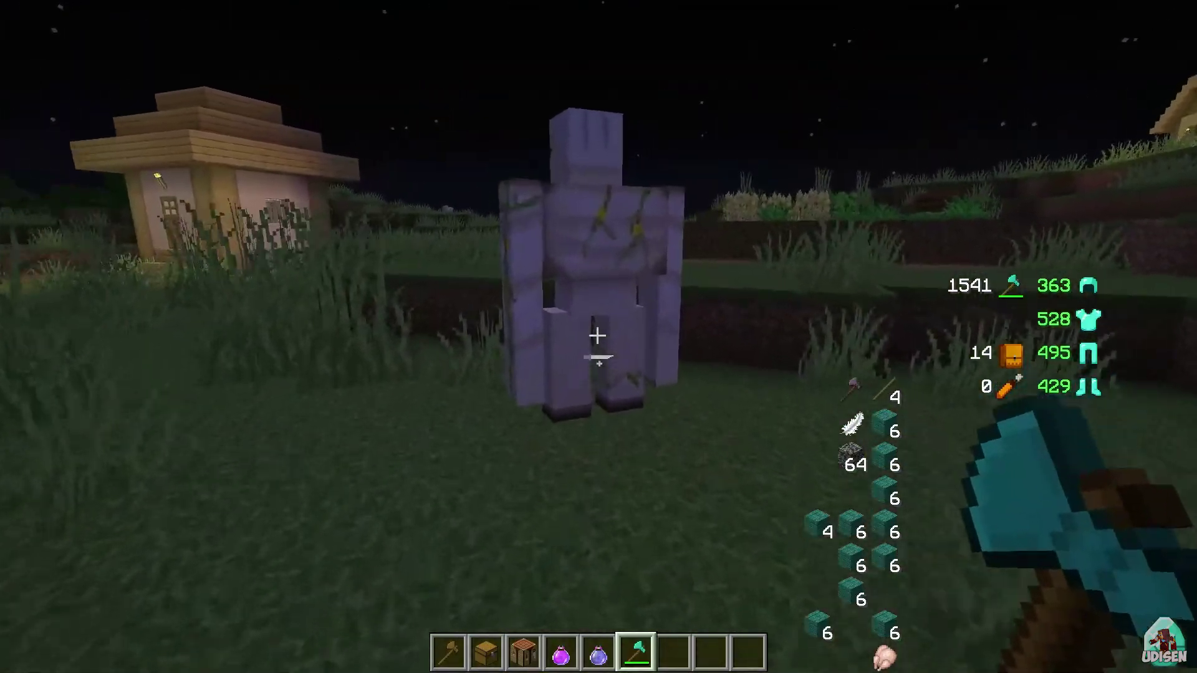
{"action": "left_click", "coordinate": [598, 336]}
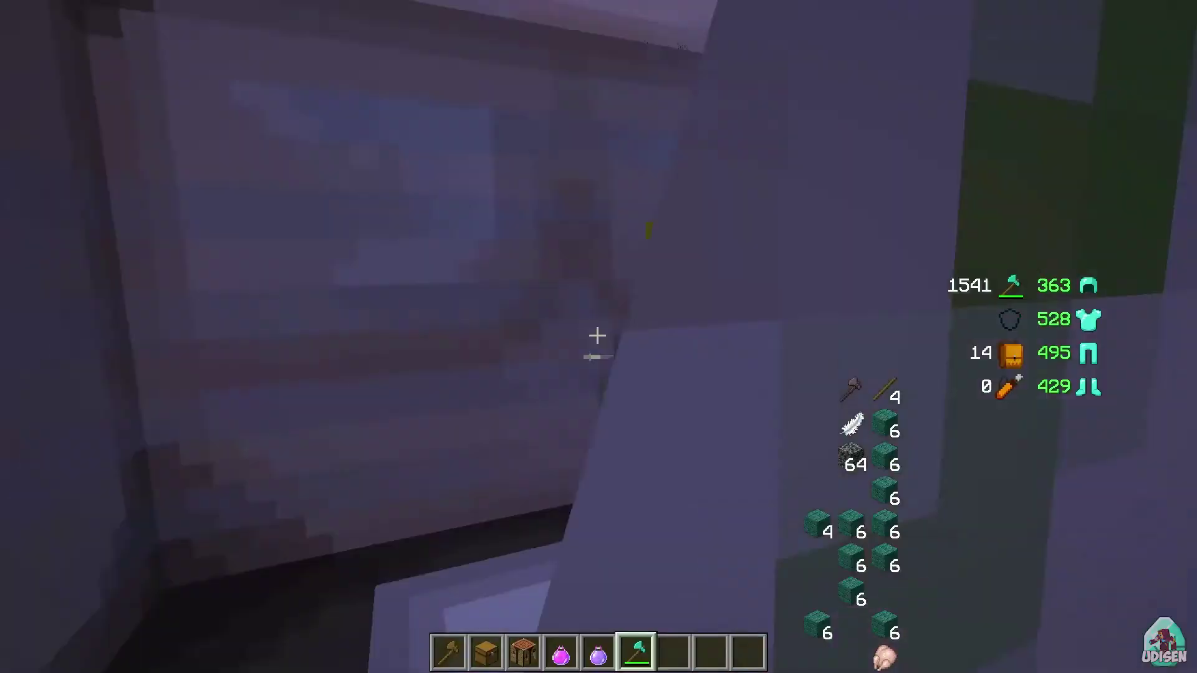